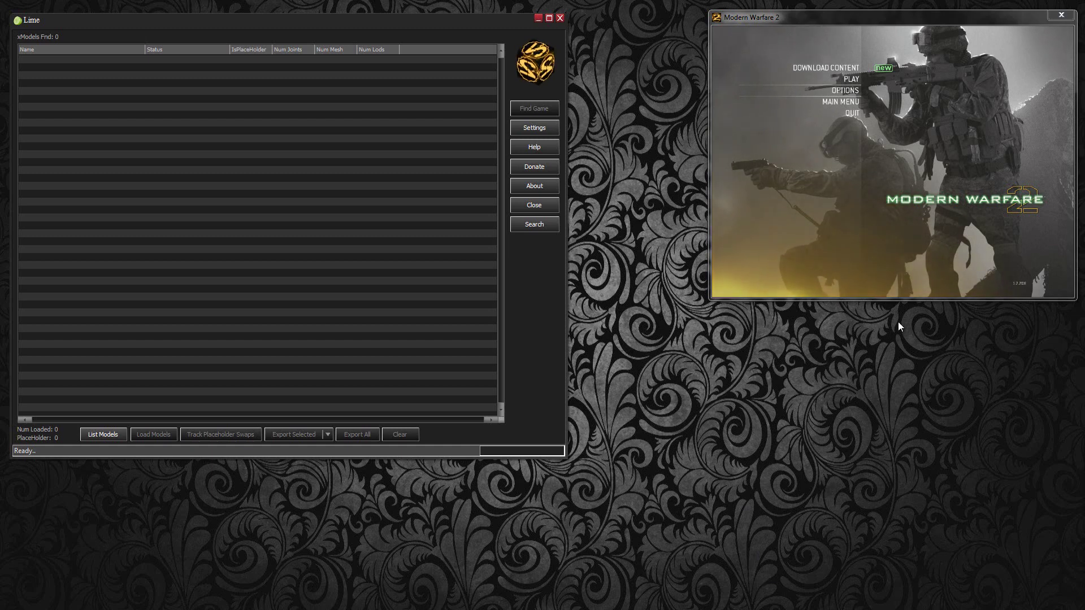
Step: List the models found in Modern Warfare 2 and load them all in Lime
click(102, 434)
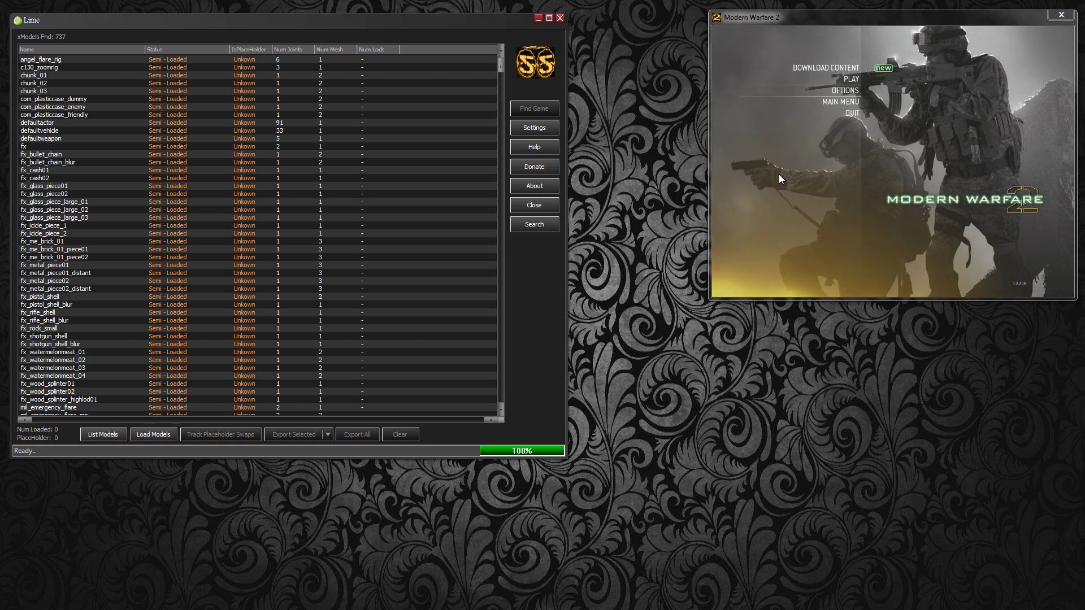
click(171, 295)
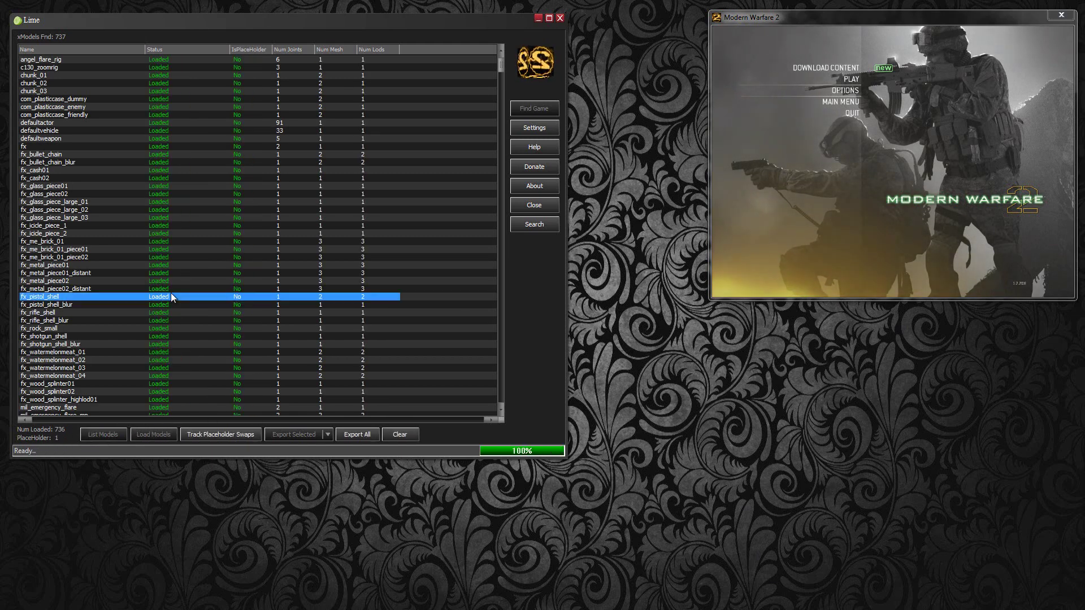
Step: Search the model list for mp5 and export the viewmodel_mp5k model
click(513, 224)
text(mp5)
key(Return)
click(632, 382)
double_click(125, 409)
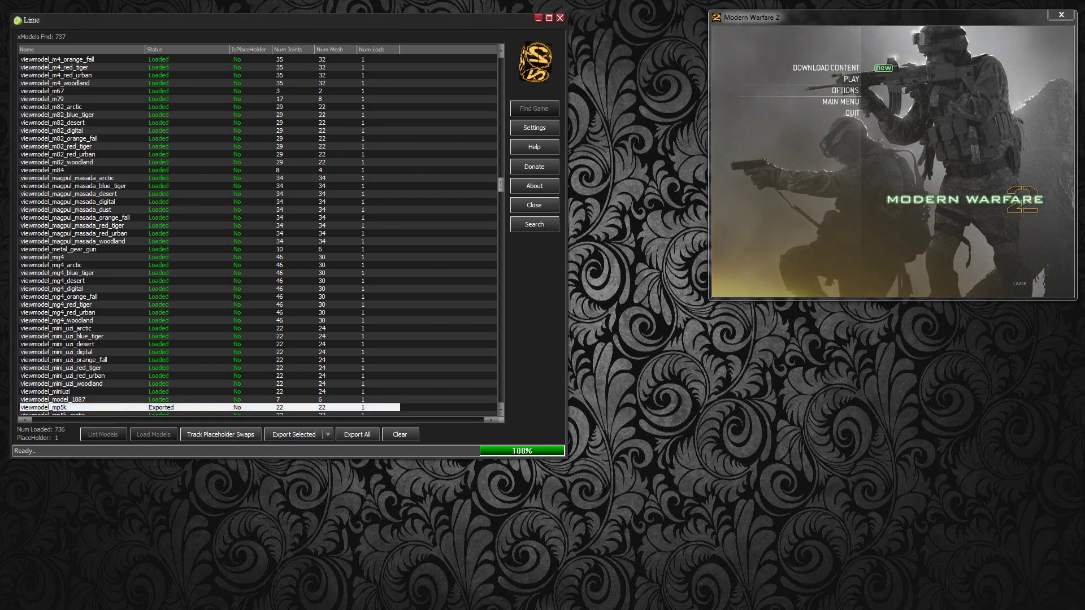
Step: From the exported viewmodel_mp5k folder, bring the viewmodel_mp5k_LOD_0 Maya ASCII file into the Autodesk Maya scene
drag(627, 172, 709, 204)
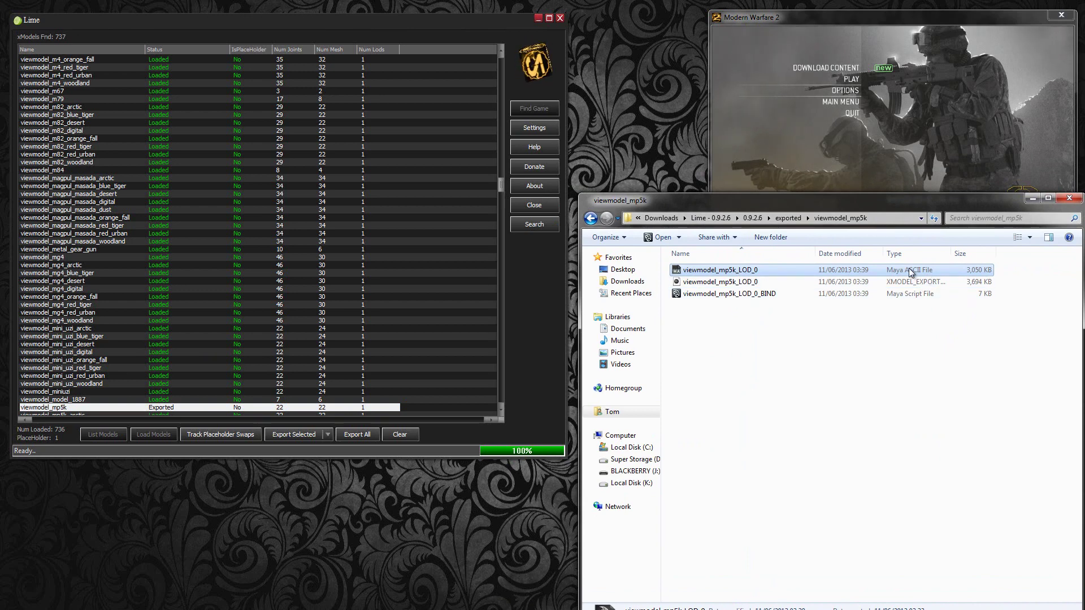
click(903, 297)
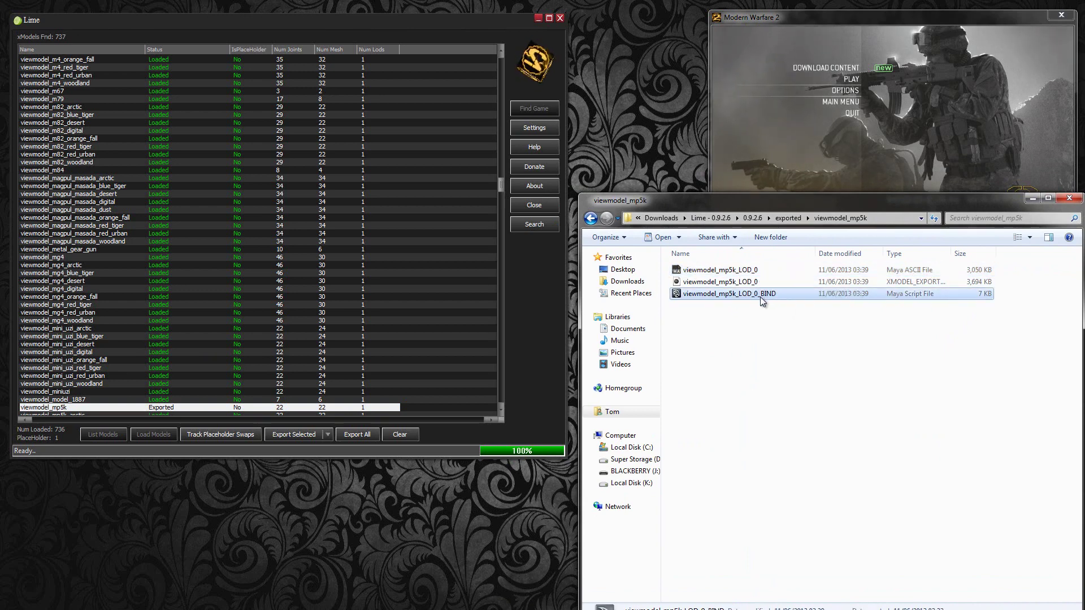
click(770, 372)
click(190, 609)
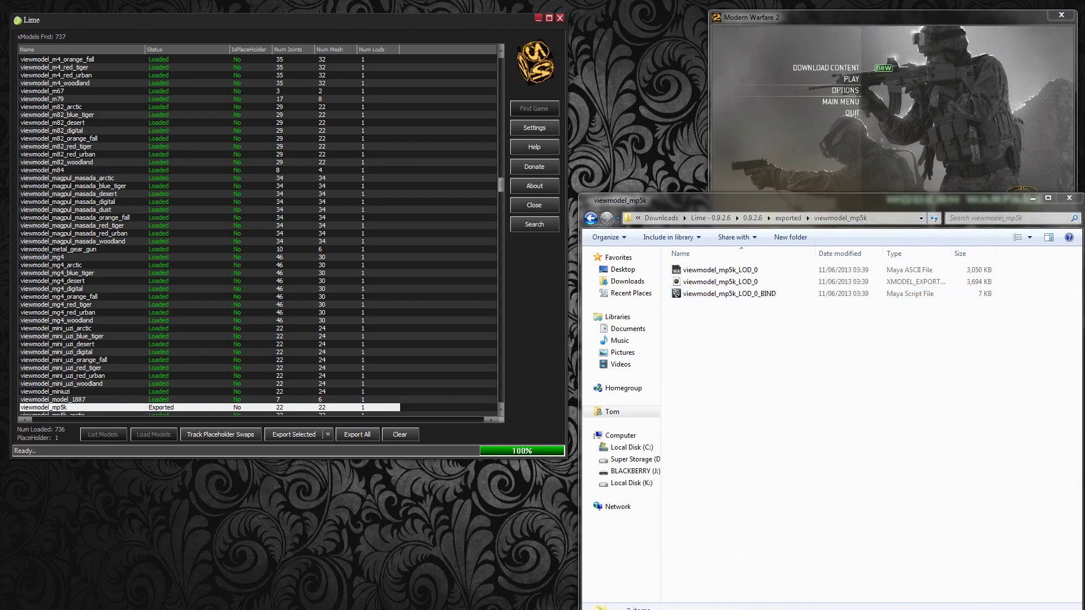
click(129, 587)
click(1009, 380)
drag(714, 269, 367, 287)
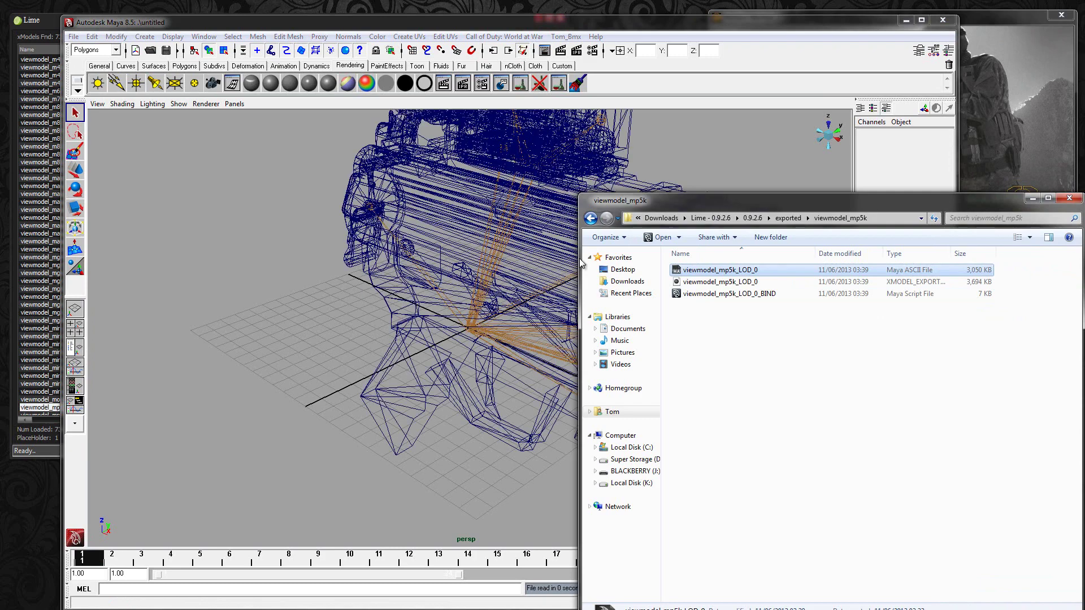
Step: Minimize the folder window, maximize Maya and show the imported gun with textured shading
click(1031, 199)
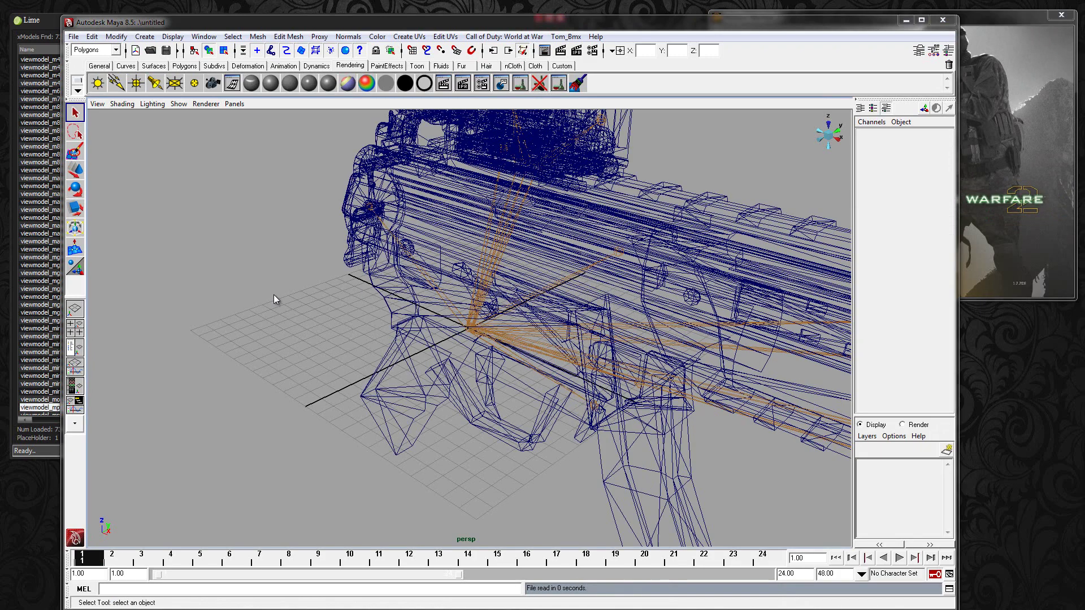
double_click(439, 25)
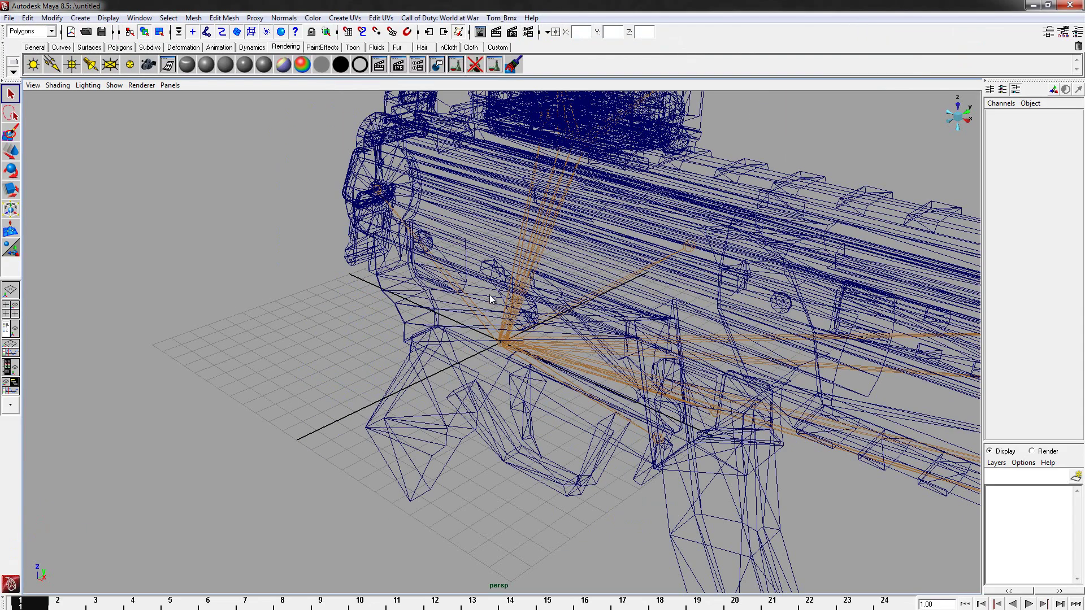
key(6)
scroll(624, 345, down, 3)
alt+middle_drag(624, 345, 404, 290)
scroll(405, 291, down, 4)
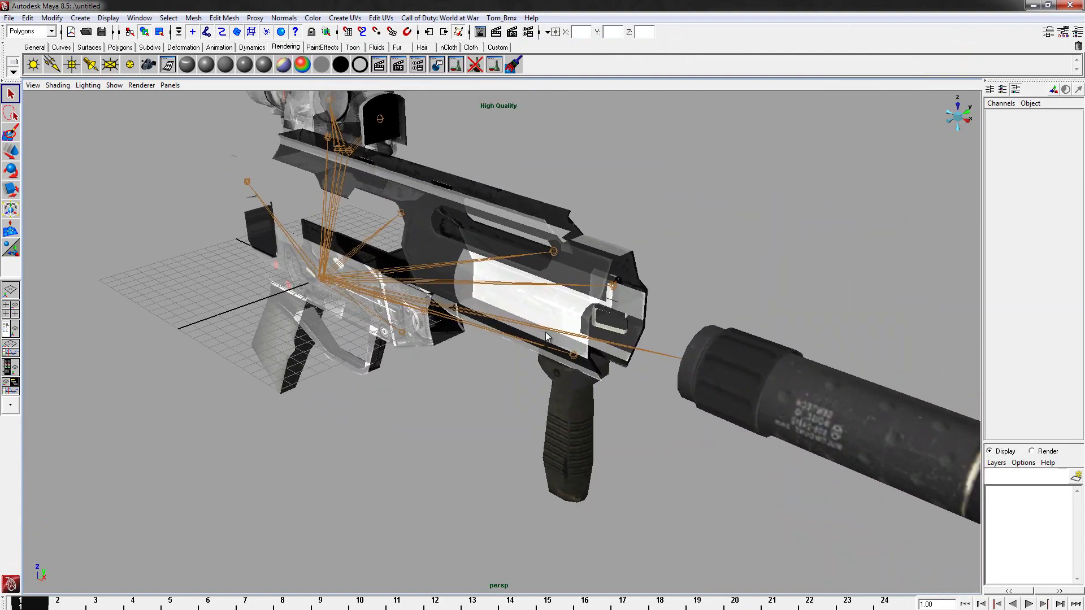
Step: Inspect the gun's see-through textured parts, and compare with untextured smooth shading from the other side of the model
alt+middle_drag(456, 314, 393, 352)
mouse_move(392, 352)
alt+mouse_down()
mouse_move(421, 346)
mouse_move(410, 343)
alt+mouse_up()
drag(456, 384, 531, 435)
click(216, 407)
key(5)
alt+middle_drag(358, 420, 341, 406)
alt+drag(341, 405, 556, 352)
alt+middle_drag(556, 352, 536, 392)
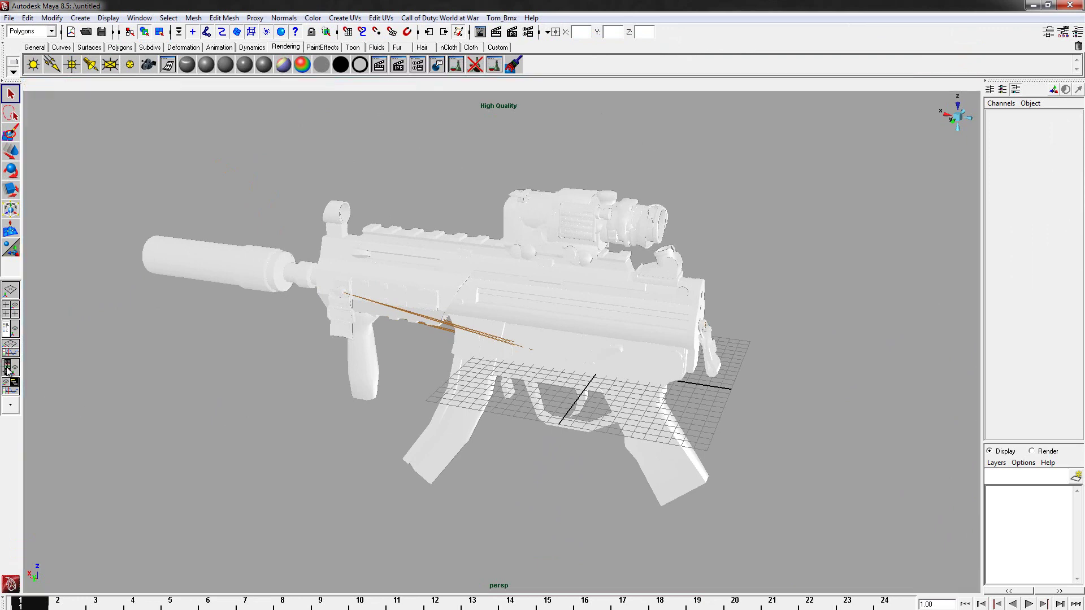
Step: Open the Hypershade beside the perspective view, graph the mw2_mtl_weapon_acog_2 material and delete its transparency connection
click(8, 367)
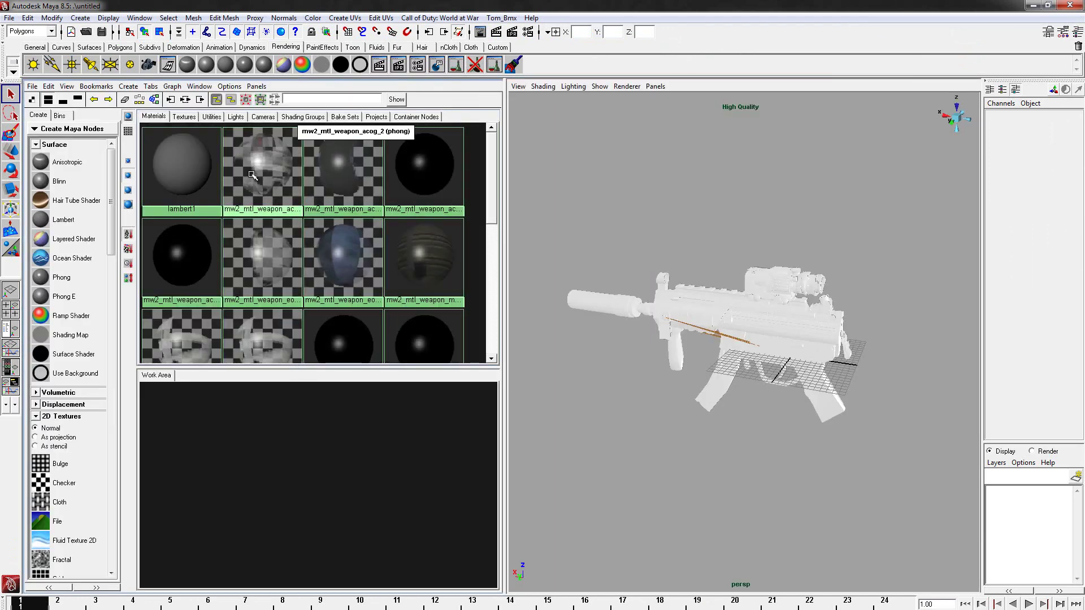
click(260, 150)
right_click(260, 151)
click(257, 177)
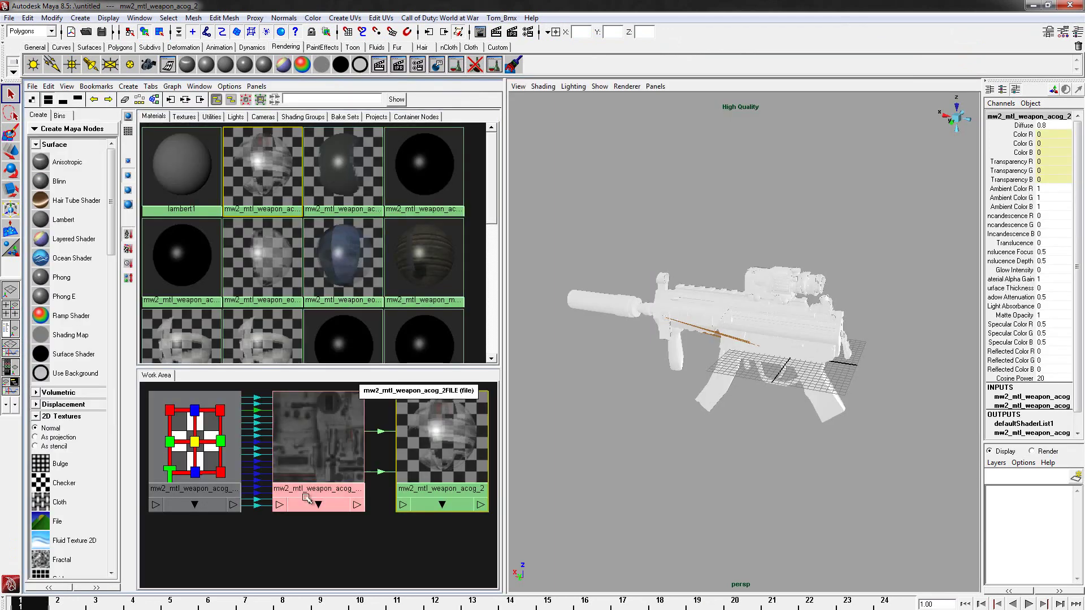
click(389, 494)
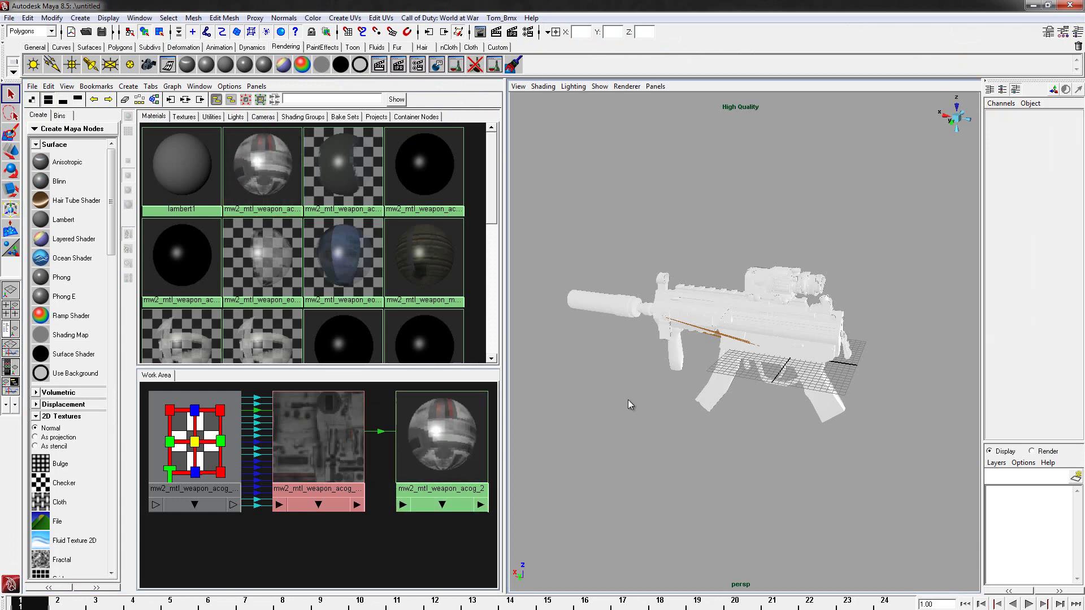
Step: Turn textured shading back on and delete the transparency connection in the mw2_mtl_weapon_acog_2_lens material network
key(6)
right_click(323, 176)
click(321, 202)
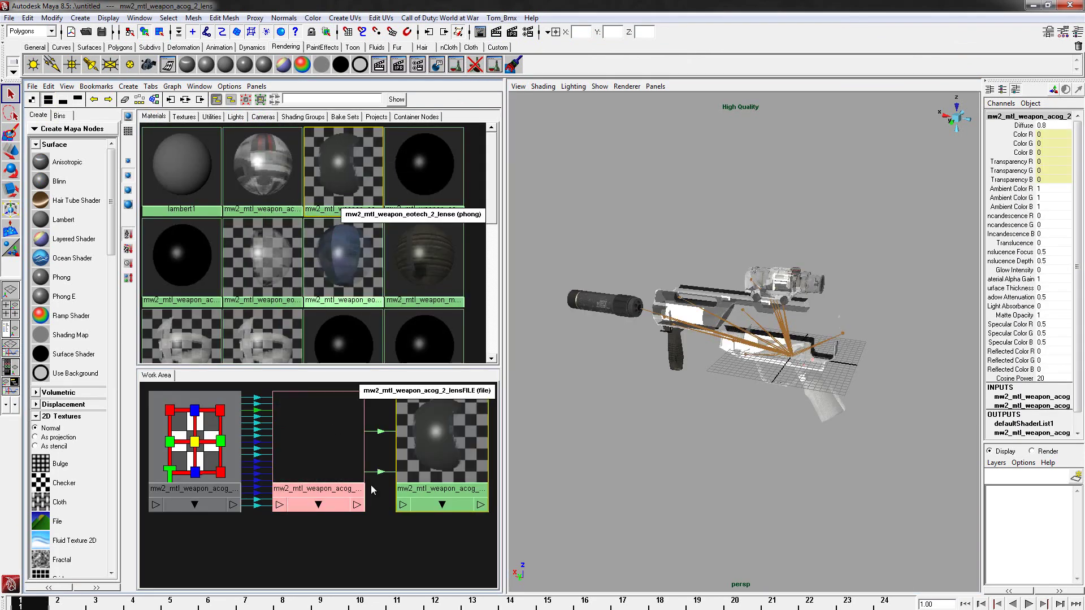
click(381, 489)
Step: Graph the mw2_mtl_weapon_eotech_2 and mw2_mtl_weapon_eotech_2_lense materials and delete their transparency connections
click(252, 247)
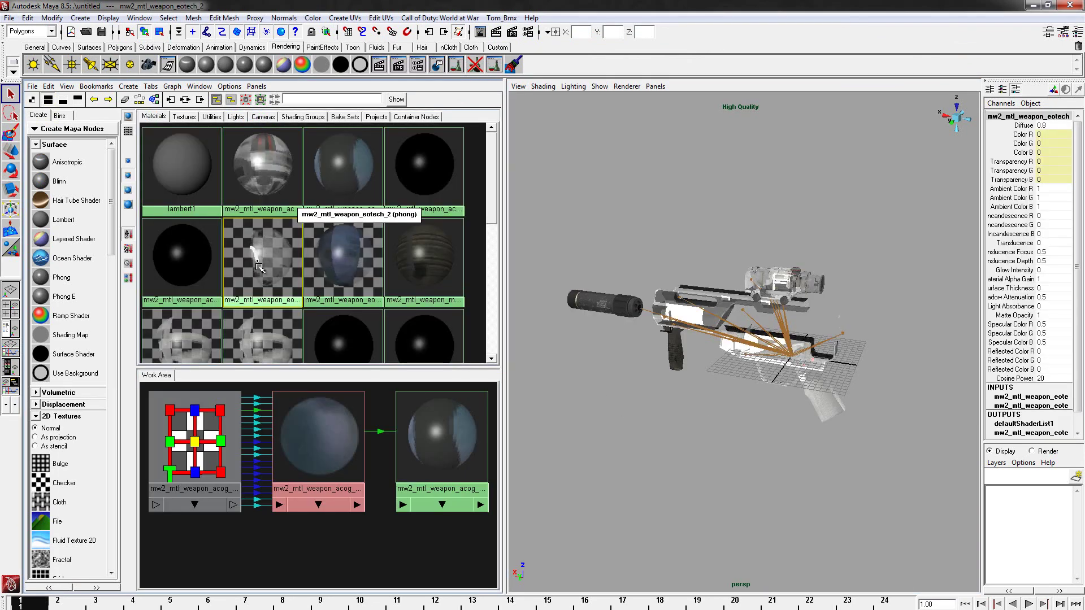
right_drag(253, 247, 259, 278)
click(387, 490)
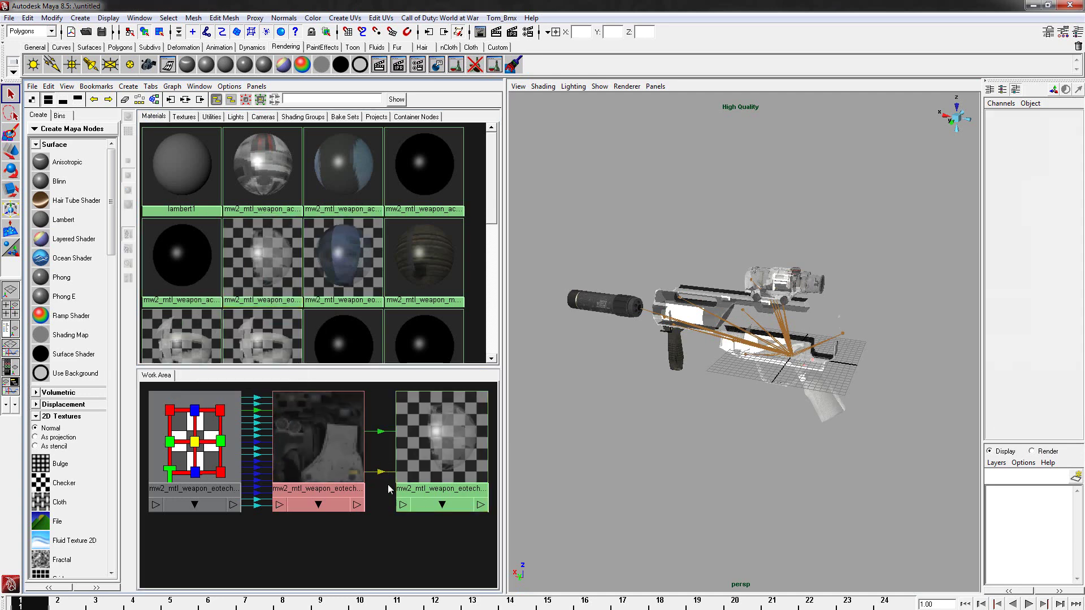
click(332, 250)
right_click(333, 250)
click(331, 272)
click(384, 495)
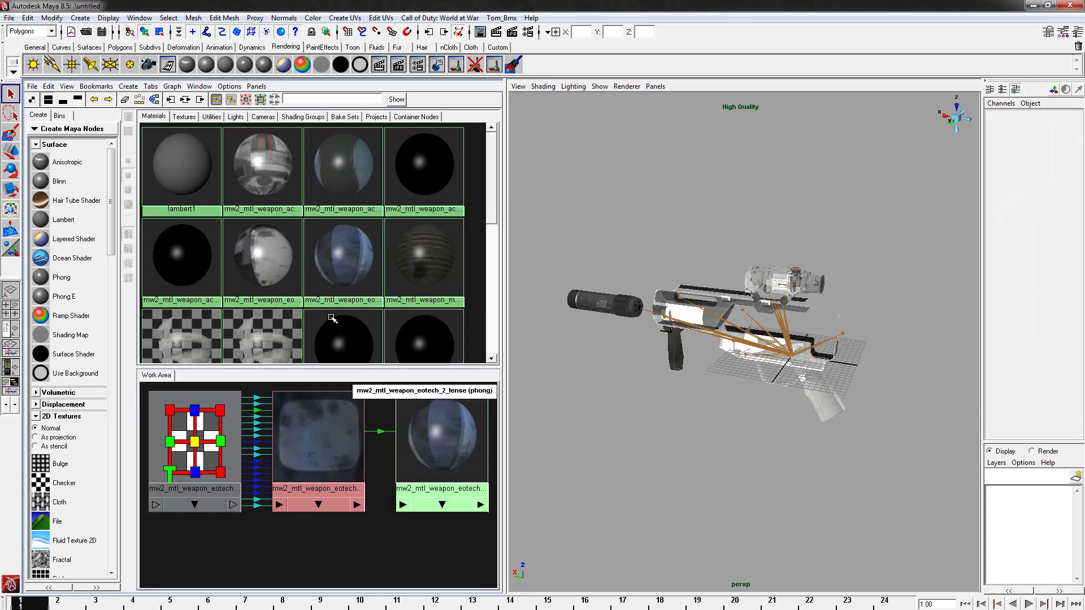
Step: Graph the mw2_mtl_weapon_mp5k and mw2_mtl_weapon_mp5k_iron_sight materials and delete the transparency connection of each
click(181, 338)
scroll(180, 338, down, 2)
right_click(179, 288)
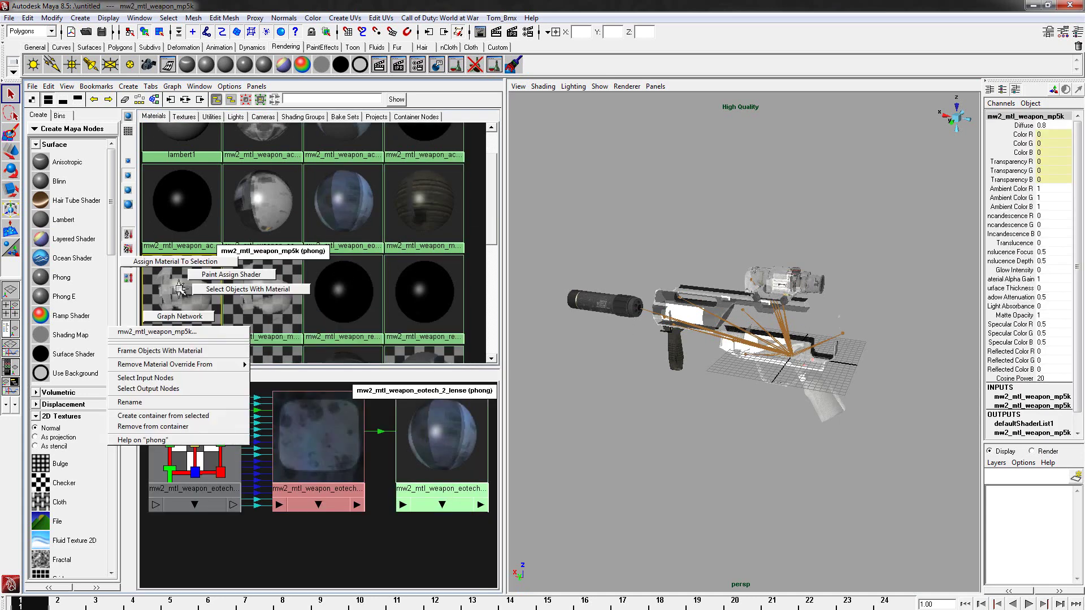
click(180, 316)
click(383, 487)
click(262, 306)
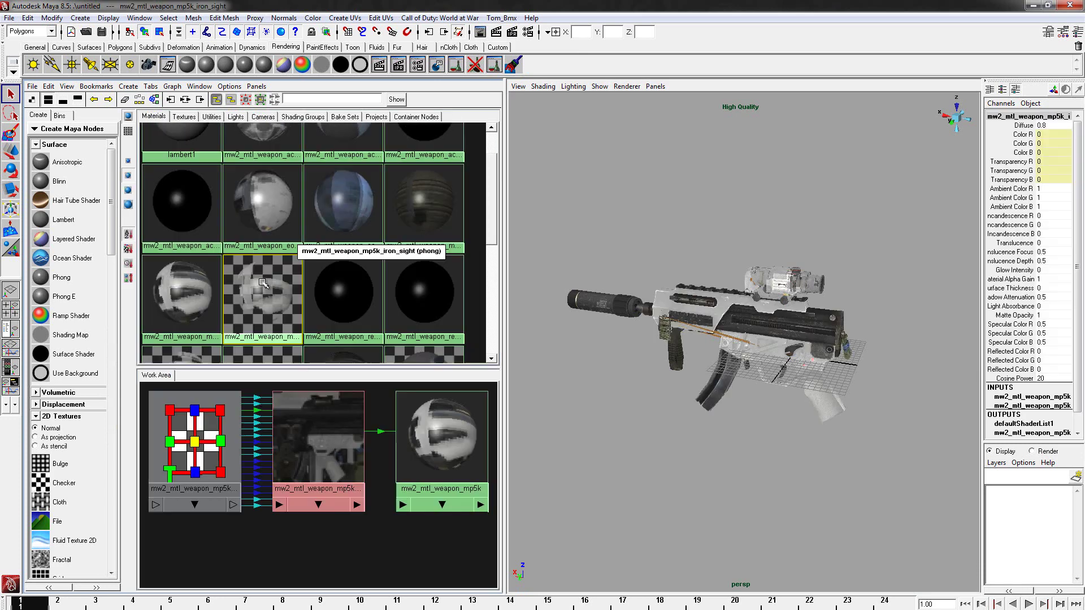
right_click(261, 306)
click(262, 309)
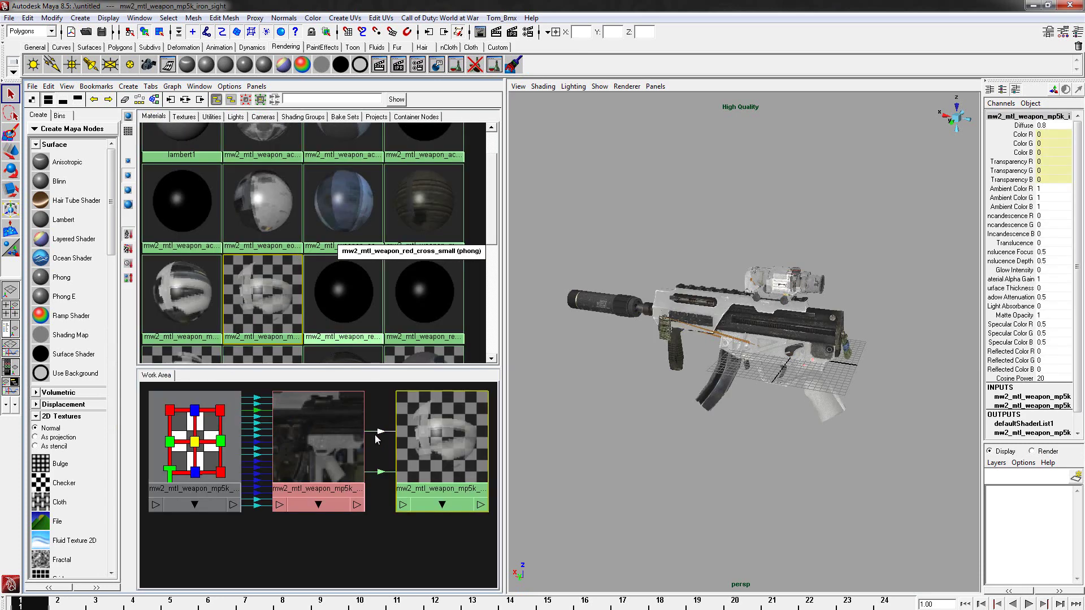
click(385, 487)
Step: Graph the mw2_mtl_weapon_red_dot_sight material and delete its transparency connection
click(351, 310)
scroll(352, 309, down, 5)
click(180, 212)
right_click(179, 209)
click(185, 236)
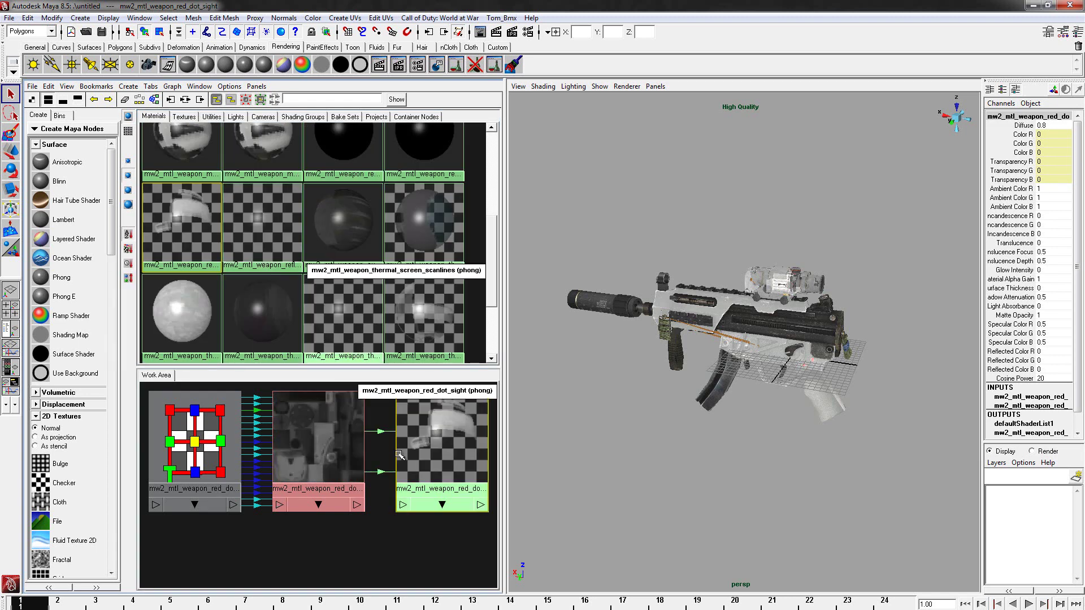
click(377, 489)
Step: Graph the mw2_mtl_weapon_reflex_lens material and delete its transparency connection
click(265, 198)
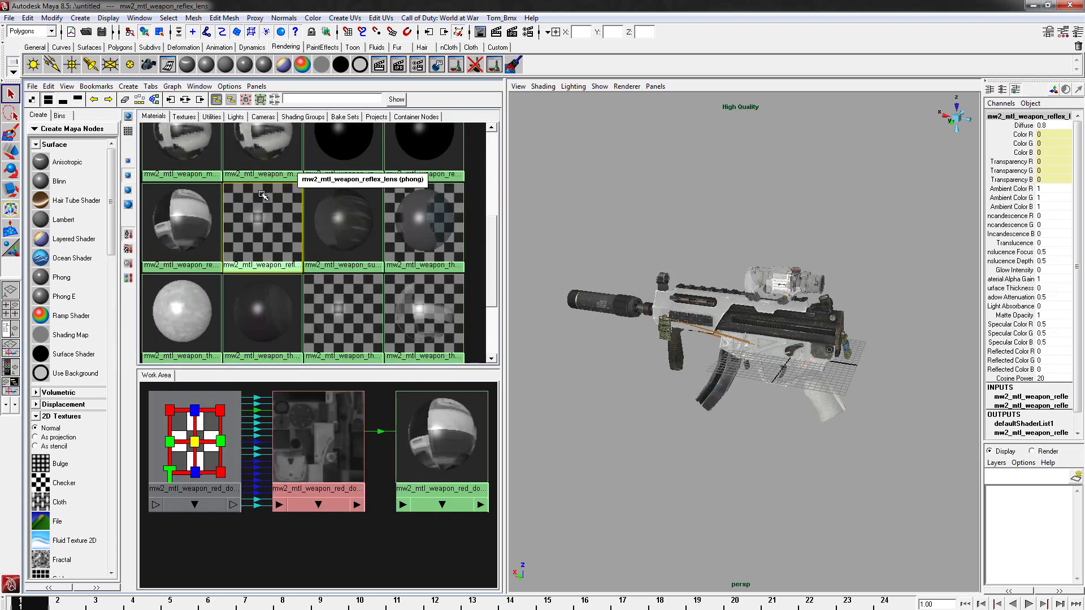
right_click(261, 200)
click(267, 227)
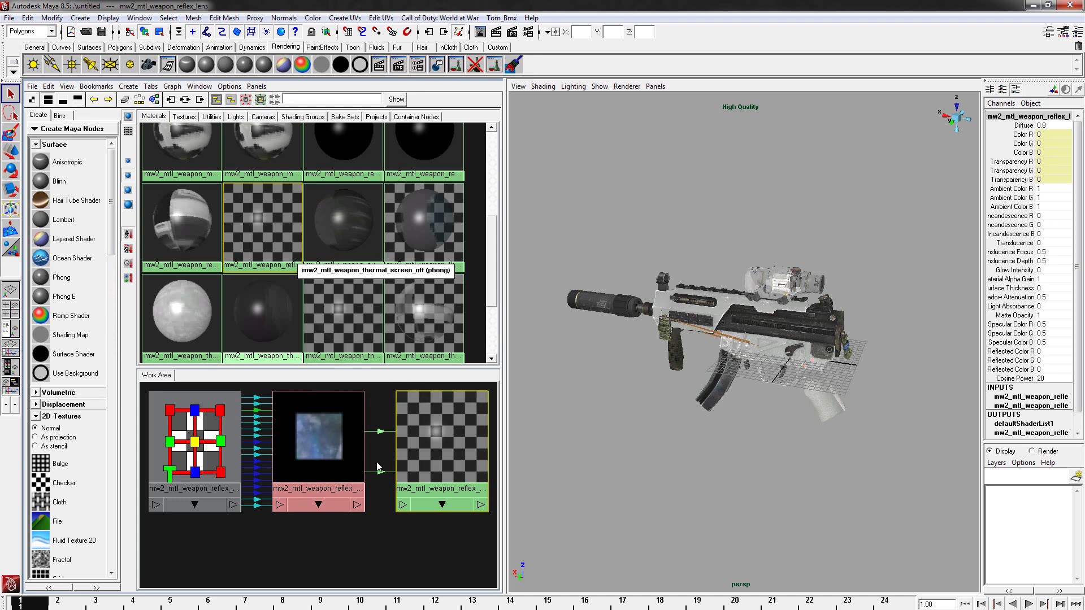
click(376, 492)
Step: Delete the transparency connections of the mw2_mtl_weapon_thermal_lens_2 and mw2_mtl_weapon_thermal_screen_scanlines materials
click(413, 212)
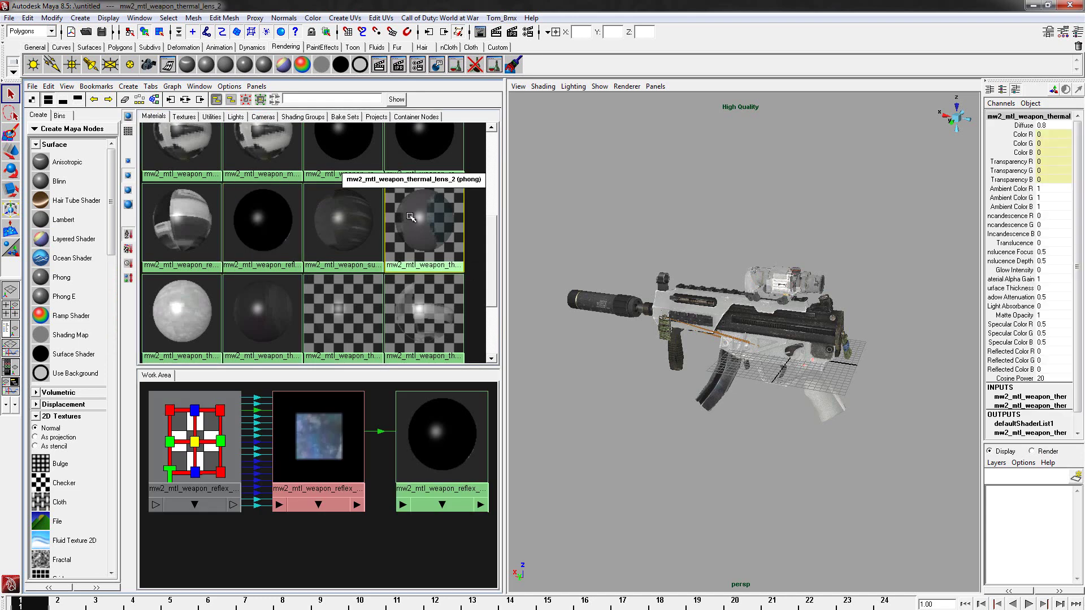
right_drag(423, 235, 424, 242)
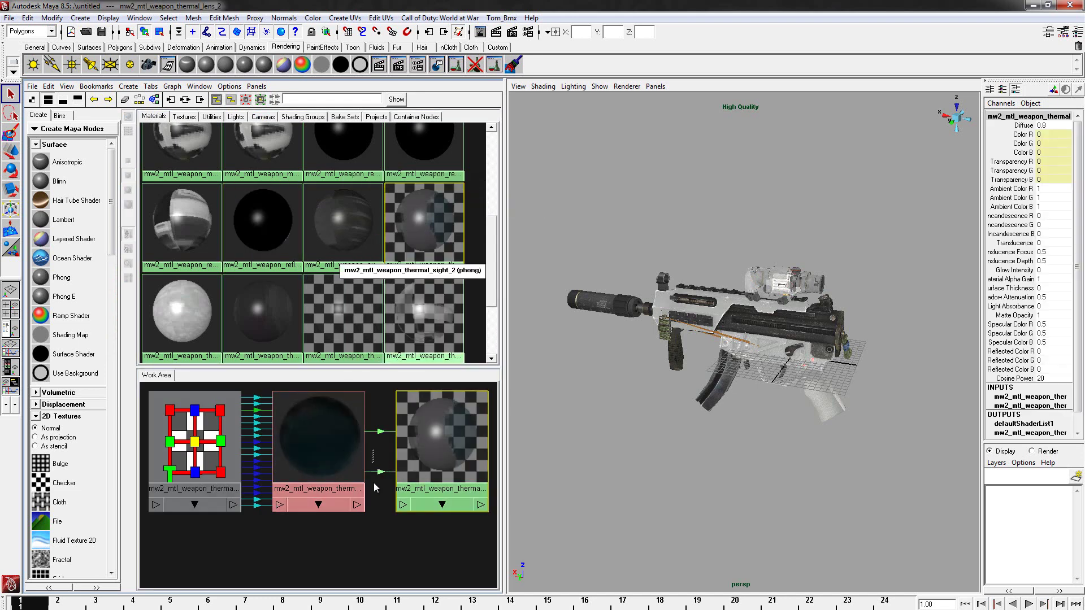
click(379, 495)
click(359, 315)
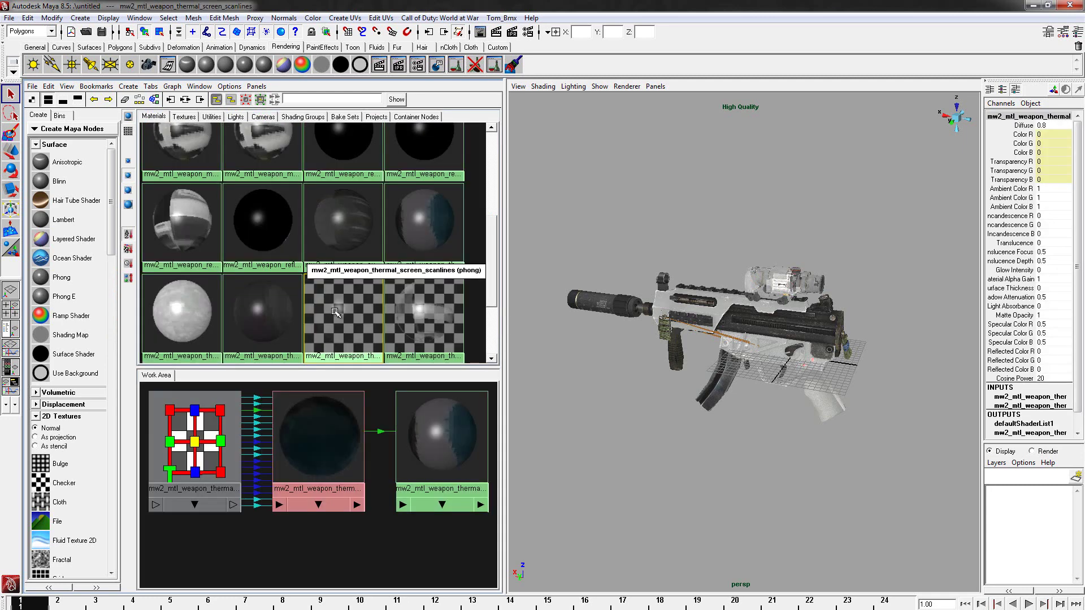
right_drag(344, 339, 346, 365)
click(377, 480)
key(Delete)
Step: Graph the mw2_mtl_weapon_thermal_sight_2 material and delete its transparency connection
click(412, 305)
right_drag(413, 303, 412, 331)
click(669, 534)
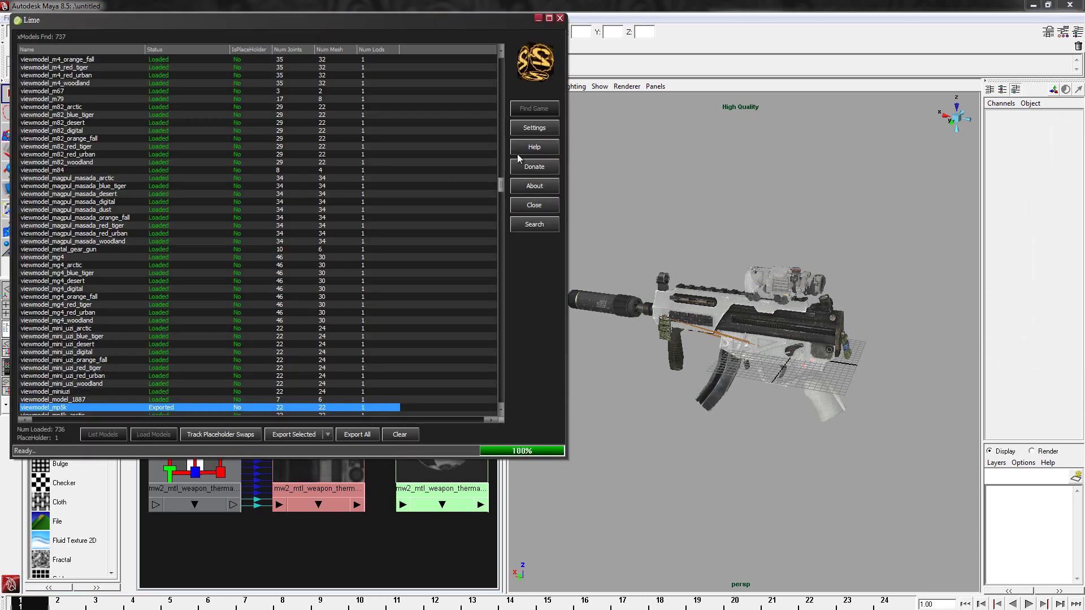
Step: Examine the RemoveDXT5Alpha option in Lime's iPak settings, close the settings and return to Maya
click(535, 128)
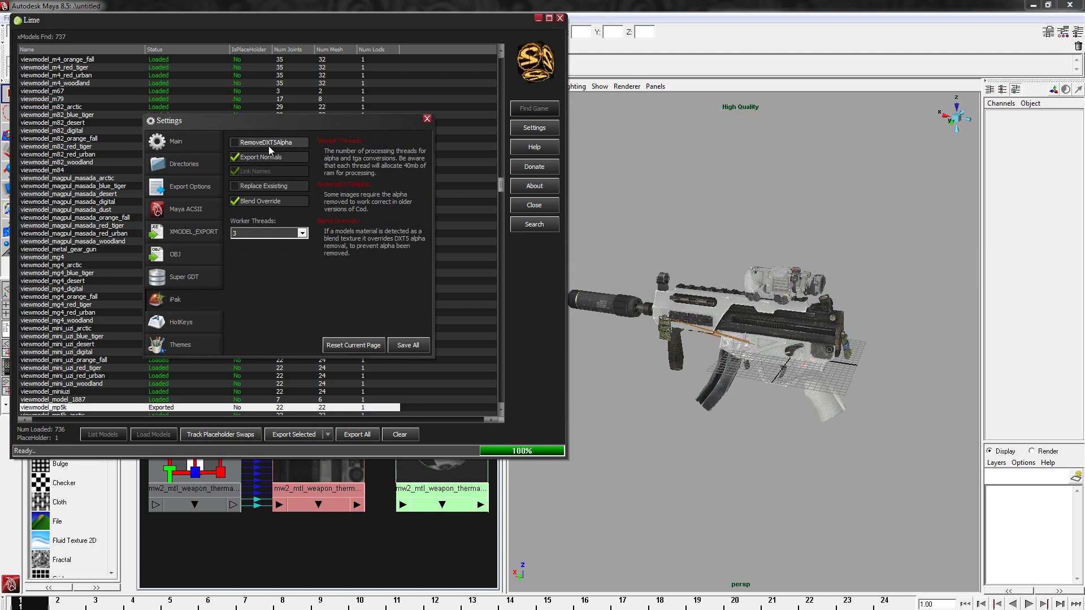
click(426, 120)
click(317, 283)
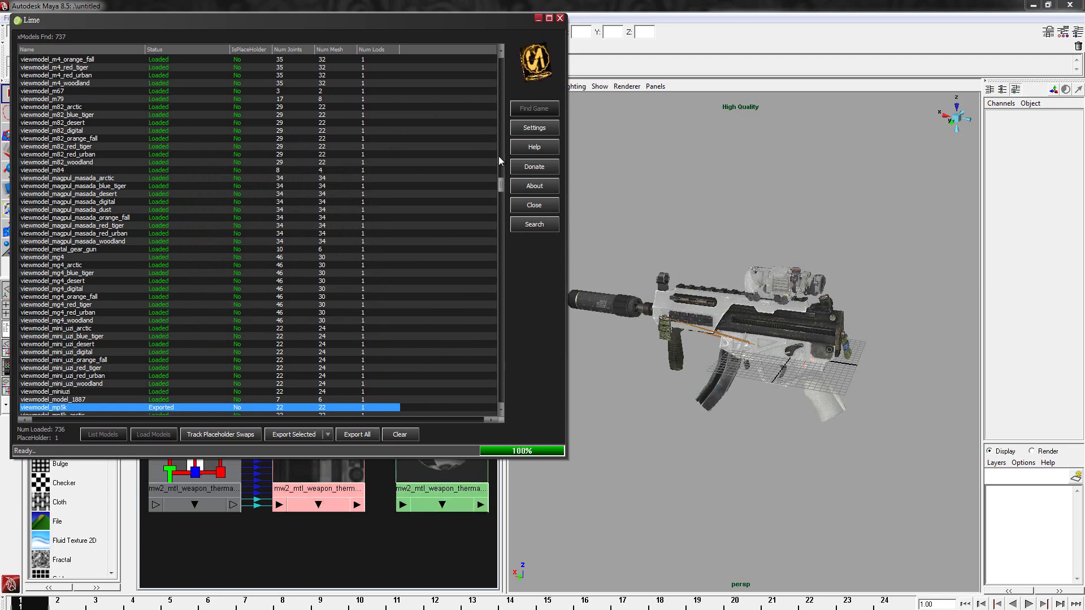
click(531, 5)
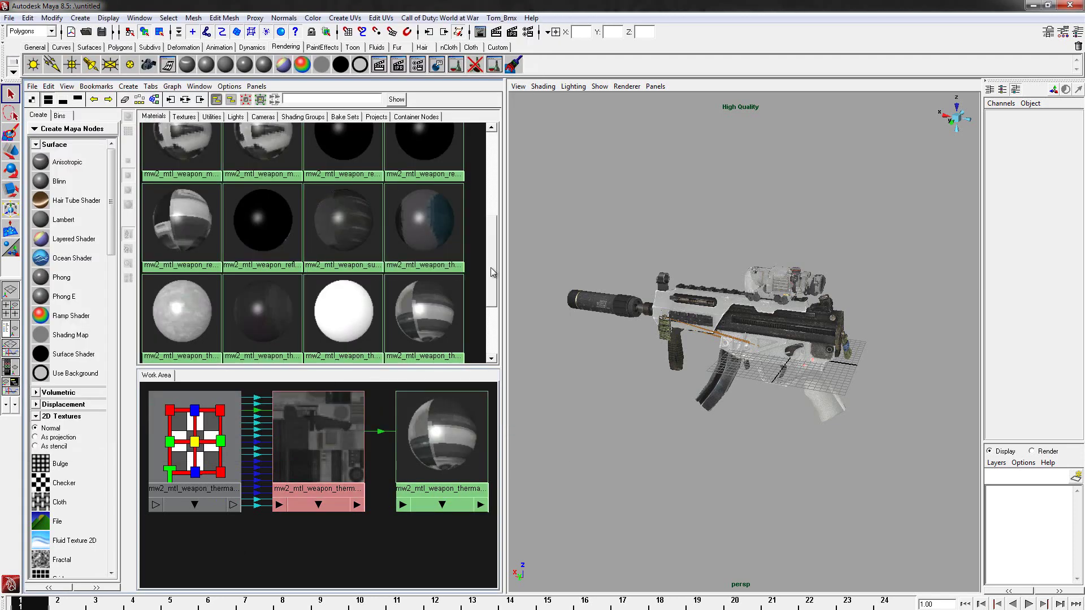
Step: Check the end of the material list for remaining transparent materials and restore the single perspective view around the gun
drag(490, 269, 490, 316)
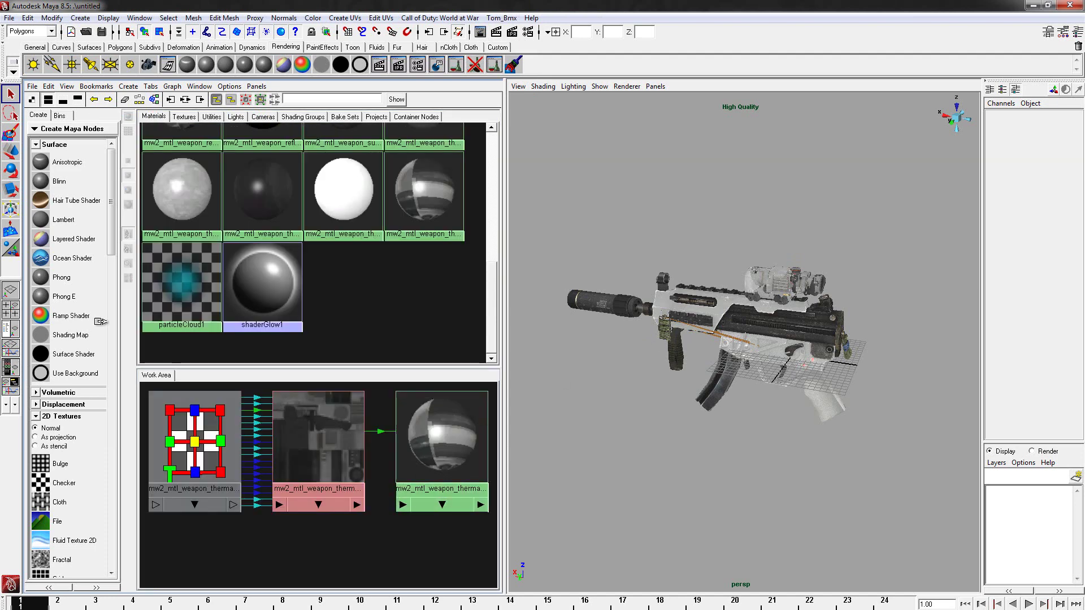
click(11, 290)
scroll(436, 288, up, 1)
alt+middle_drag(428, 272, 433, 279)
alt+drag(580, 287, 493, 360)
drag(217, 184, 755, 502)
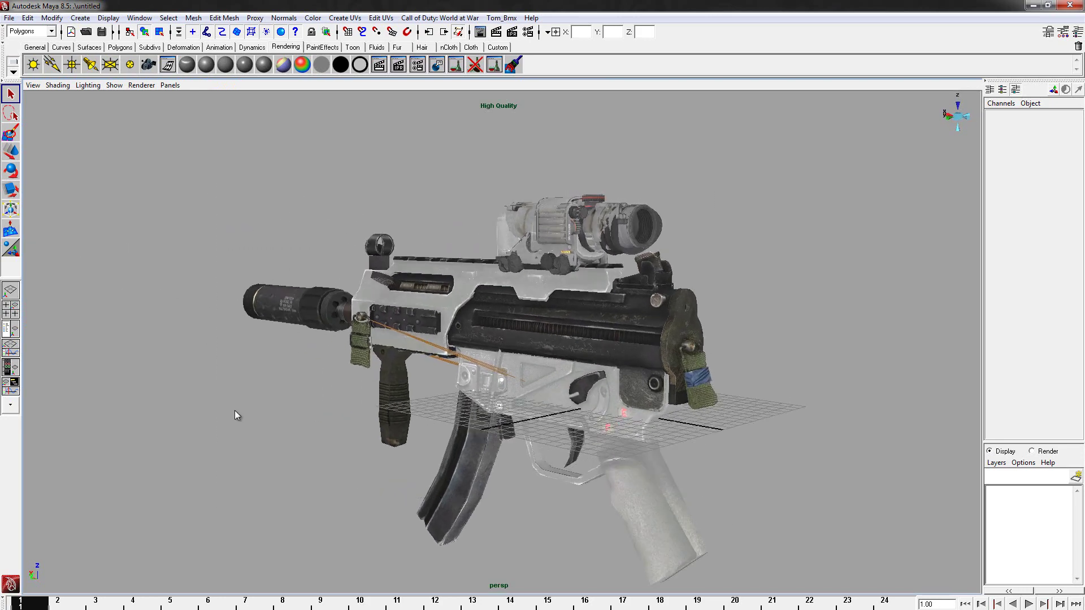
Step: Examine the overlapping optic meshes on the gun's top rail by selecting individual parts, and clear the selection
scroll(323, 250, up, 3)
alt+middle_drag(567, 192, 526, 221)
alt+right_drag(527, 222, 431, 219)
alt+middle_drag(431, 219, 412, 198)
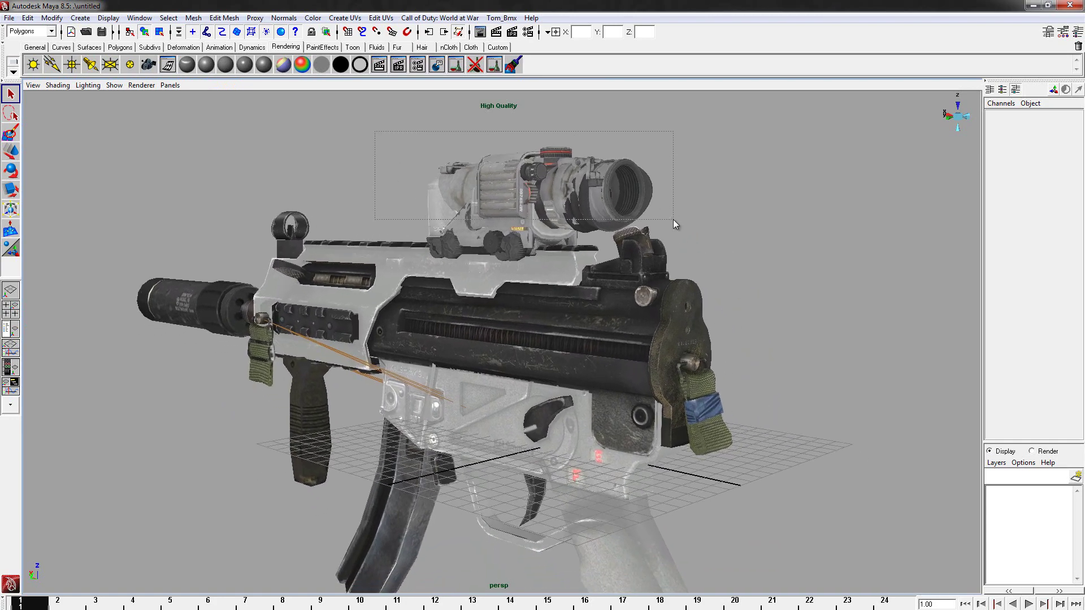
drag(673, 221, 689, 233)
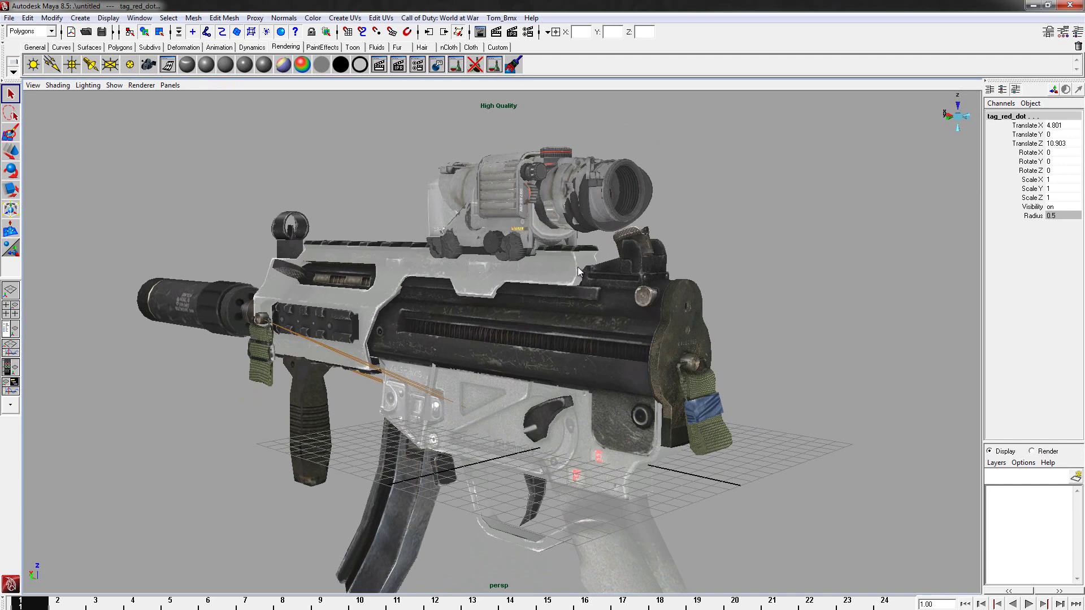
click(502, 227)
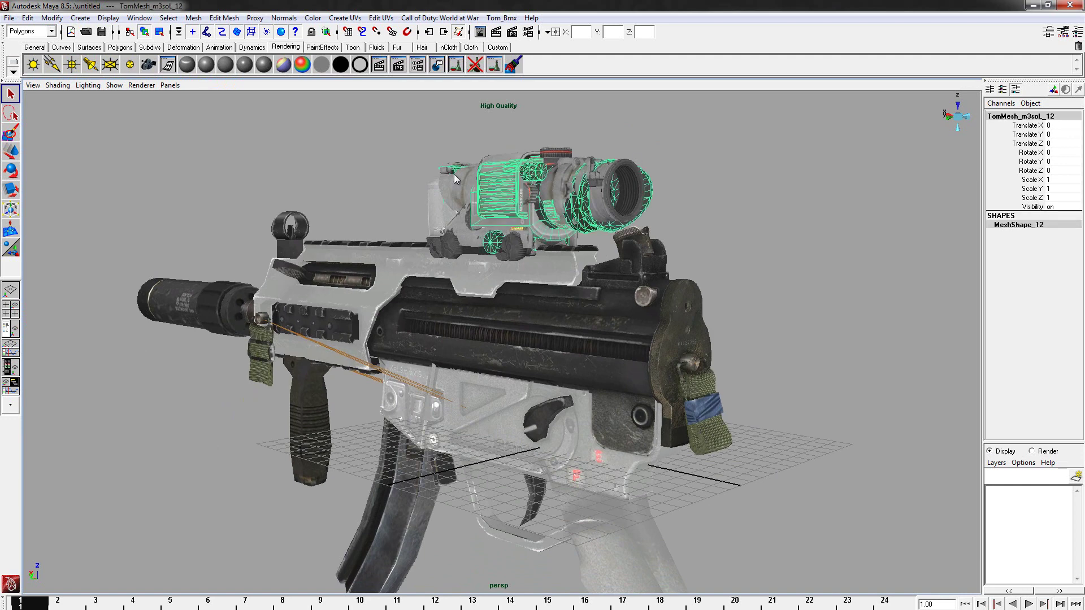
click(452, 221)
click(378, 199)
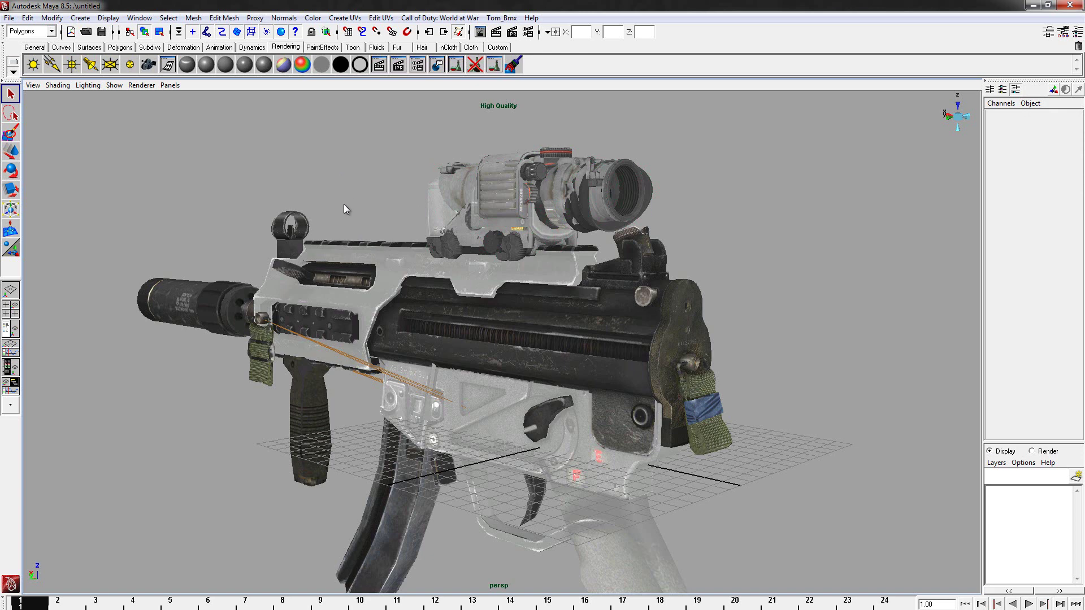
Step: Select the magazine mesh to examine which separate gun parts belong to it, and clear the selection
alt+middle_drag(294, 395, 377, 328)
click(486, 437)
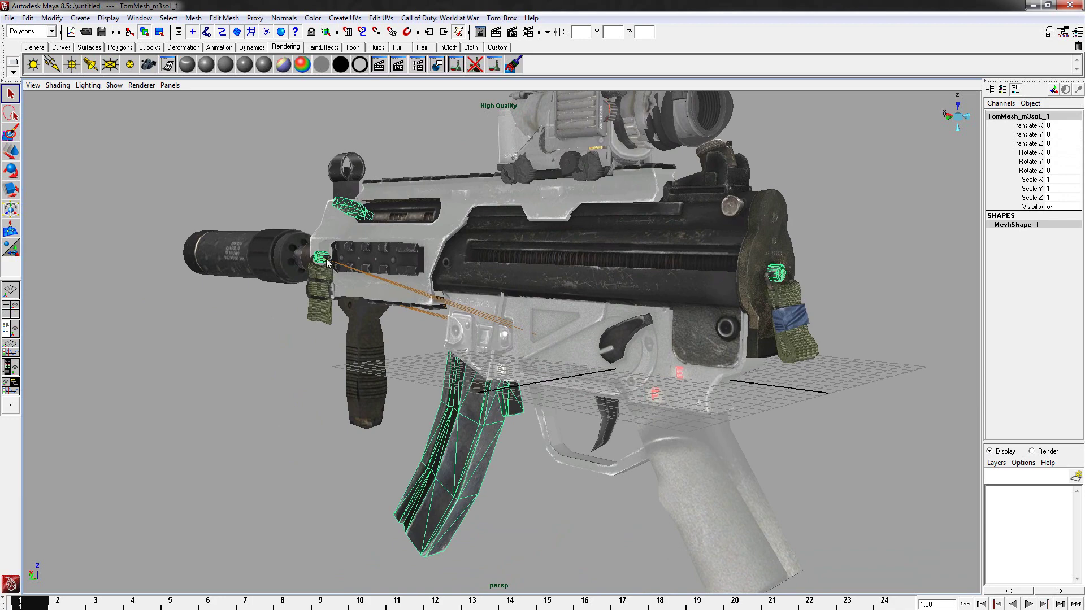
alt+middle_drag(370, 320, 351, 342)
click(289, 480)
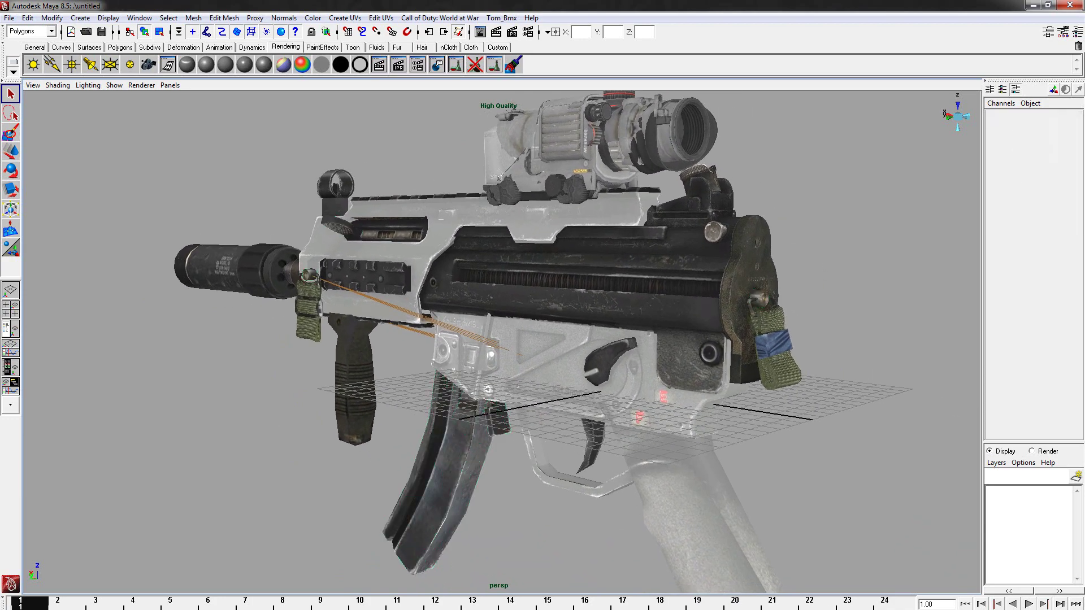
Step: Run the viewmodel_mp5k_LOD_0_BIND script from the viewmodel_mp5k export folder in the Maya scene, and move the folder window aside
drag(1084, 144, 631, 159)
click(712, 257)
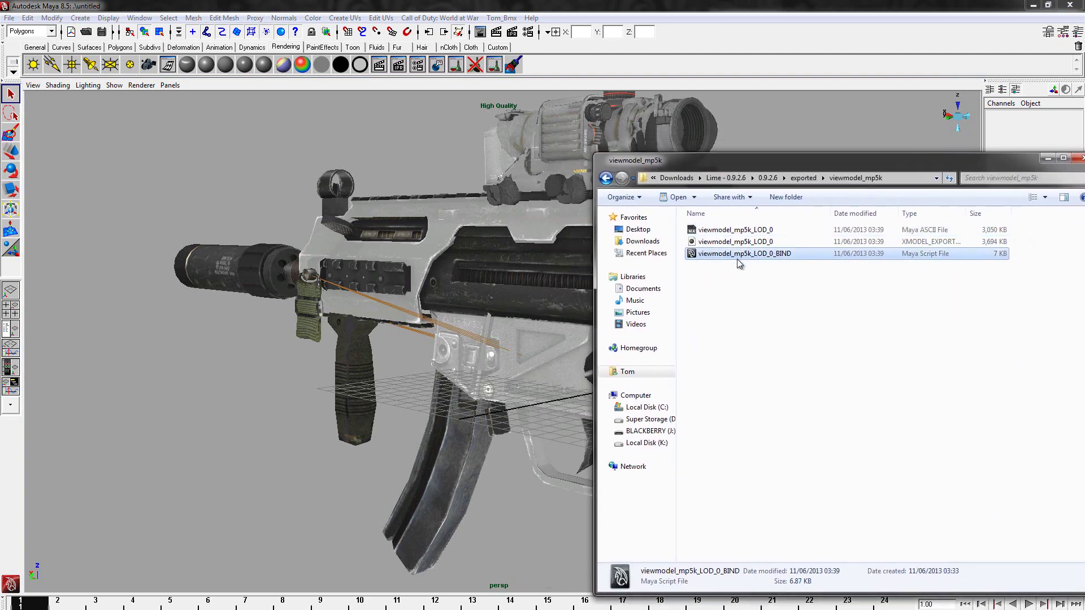
drag(712, 261, 205, 358)
drag(802, 163, 1084, 163)
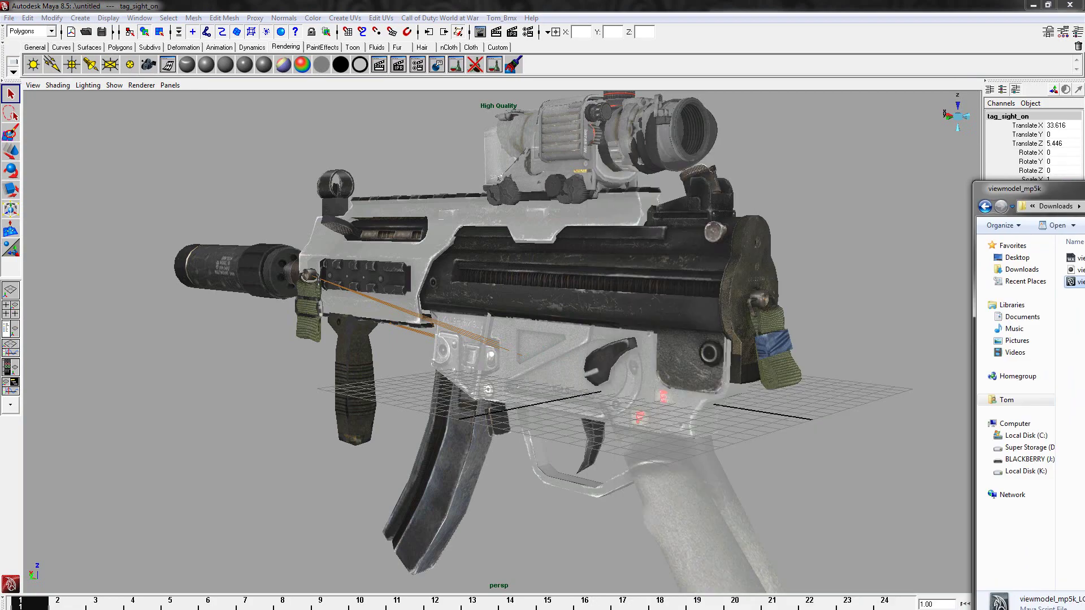
Step: Test the binding by moving the gun's root joint in wireframe display, and undo the move
click(157, 410)
key(4)
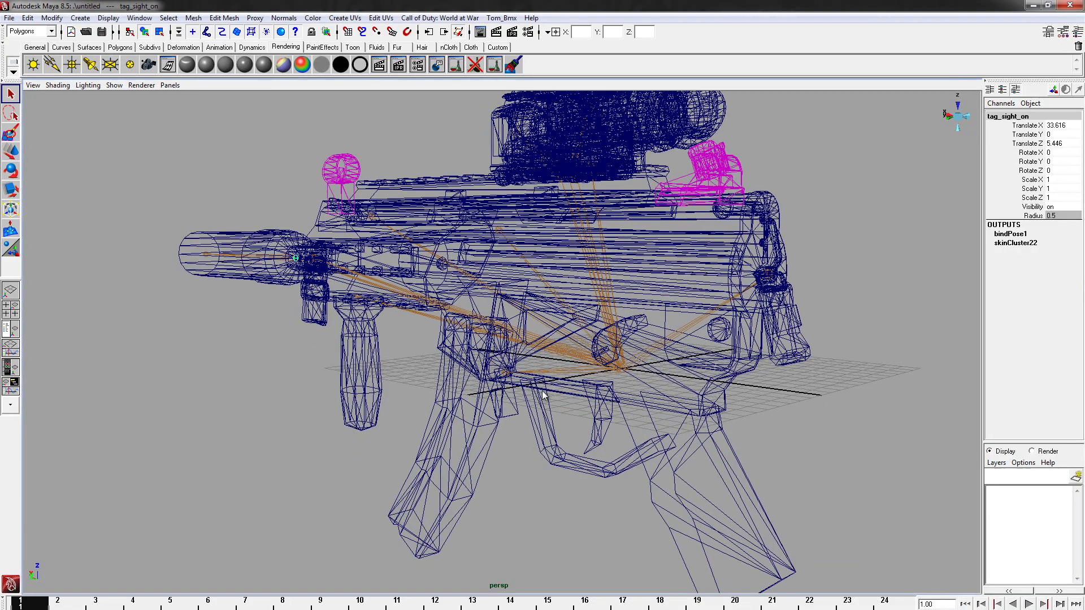
click(620, 372)
key(w)
drag(621, 369, 602, 388)
key(z)
alt+middle_drag(319, 339, 320, 351)
alt+drag(320, 351, 280, 388)
Step: Examine the magazine mesh and its joined parts in wireframe, shaded and textured display
key(5)
key(4)
click(445, 434)
alt+drag(377, 434, 418, 422)
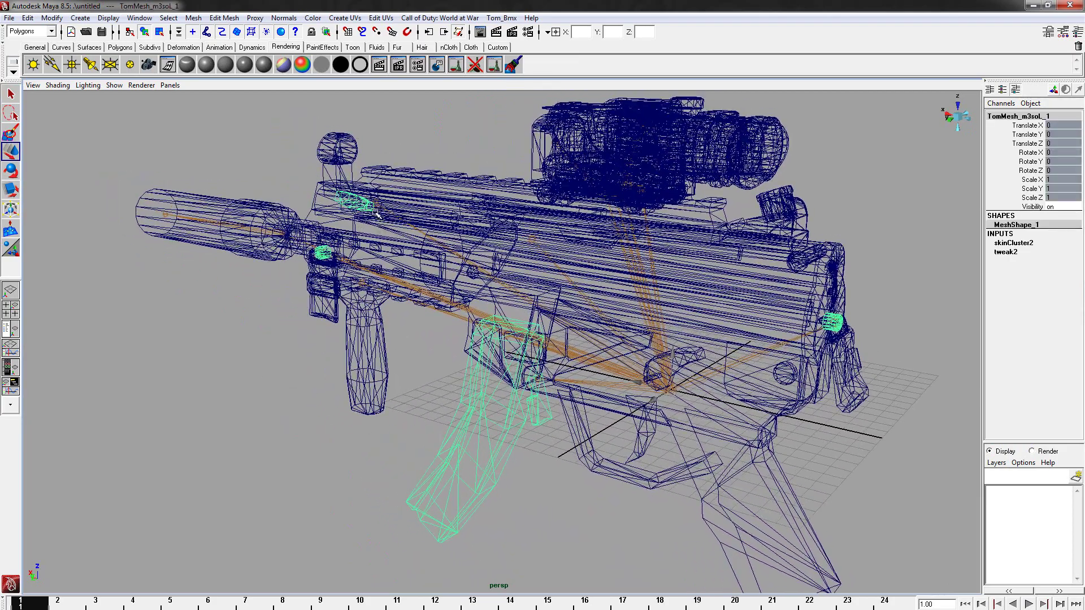
alt+middle_drag(384, 258, 436, 296)
key(5)
scroll(371, 220, up, 1)
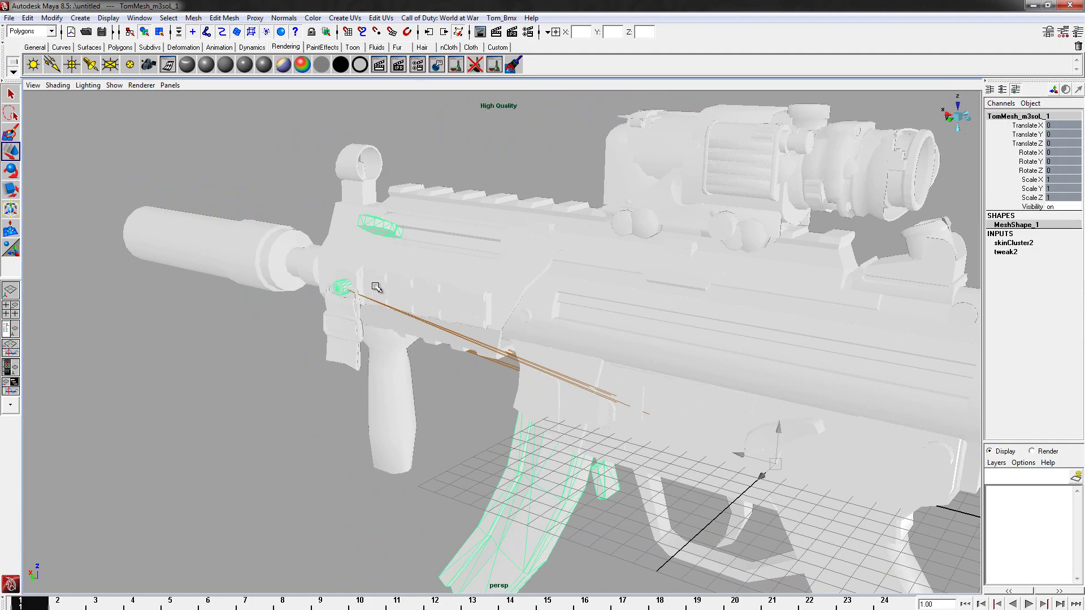
click(341, 319)
click(260, 373)
key(6)
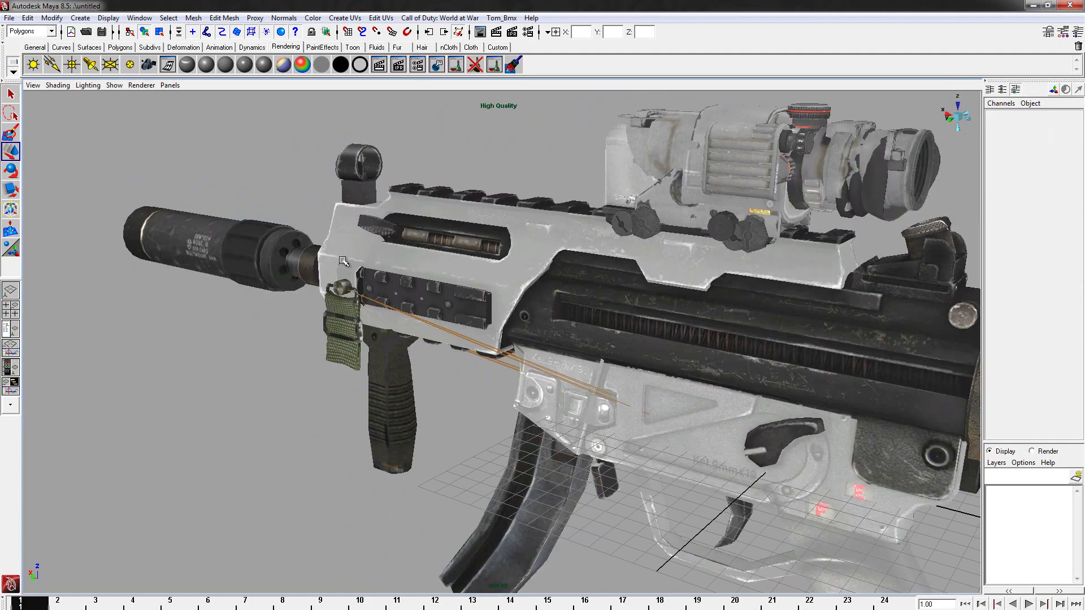
Step: Select the j_reload joint and test moving the cocking handle with it in textured display
key(4)
click(404, 226)
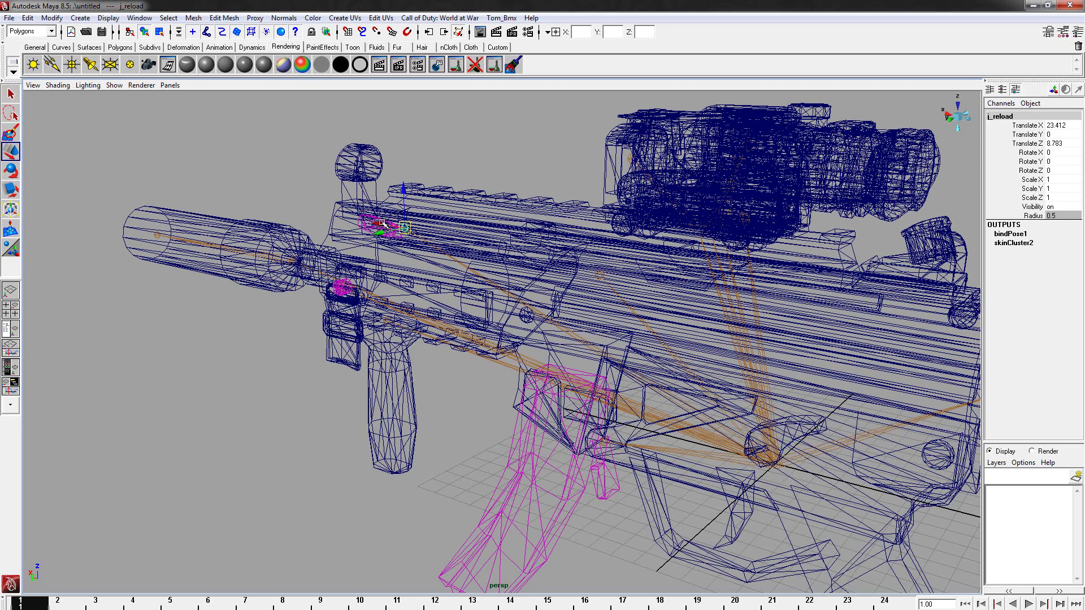
key(6)
drag(378, 223, 422, 233)
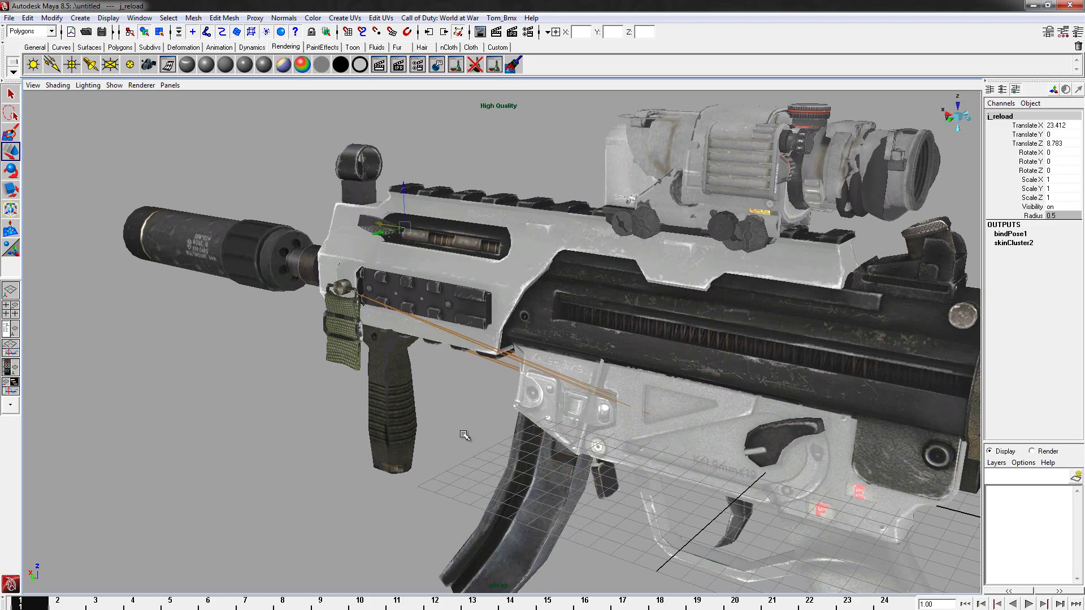
Step: Test moving the magazine away from the gun with the tag_clip joint, select its joined mesh, and undo the move
click(499, 439)
key(4)
click(565, 390)
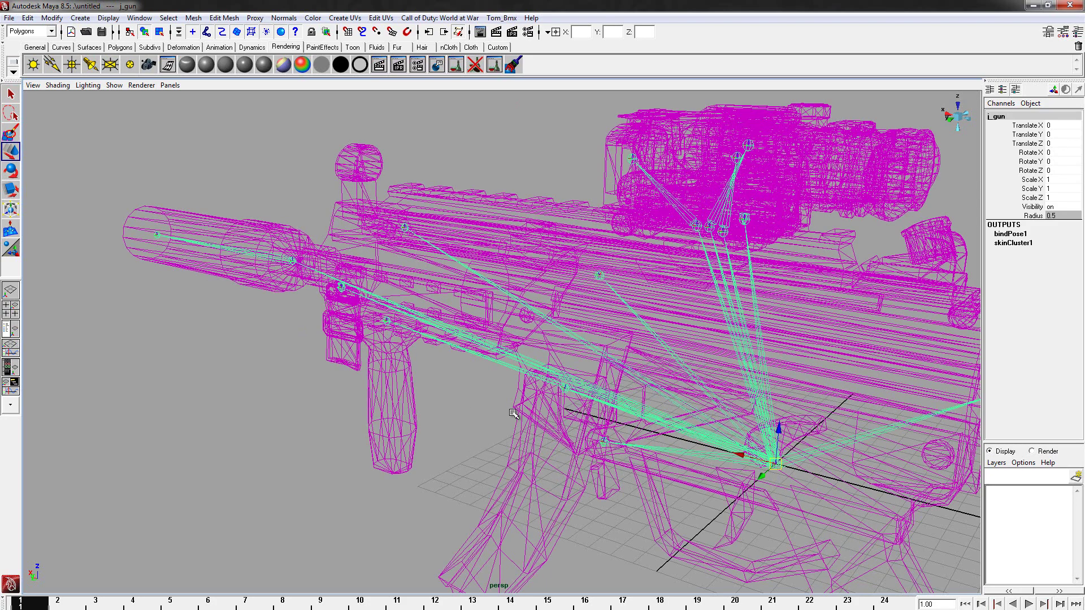
click(565, 391)
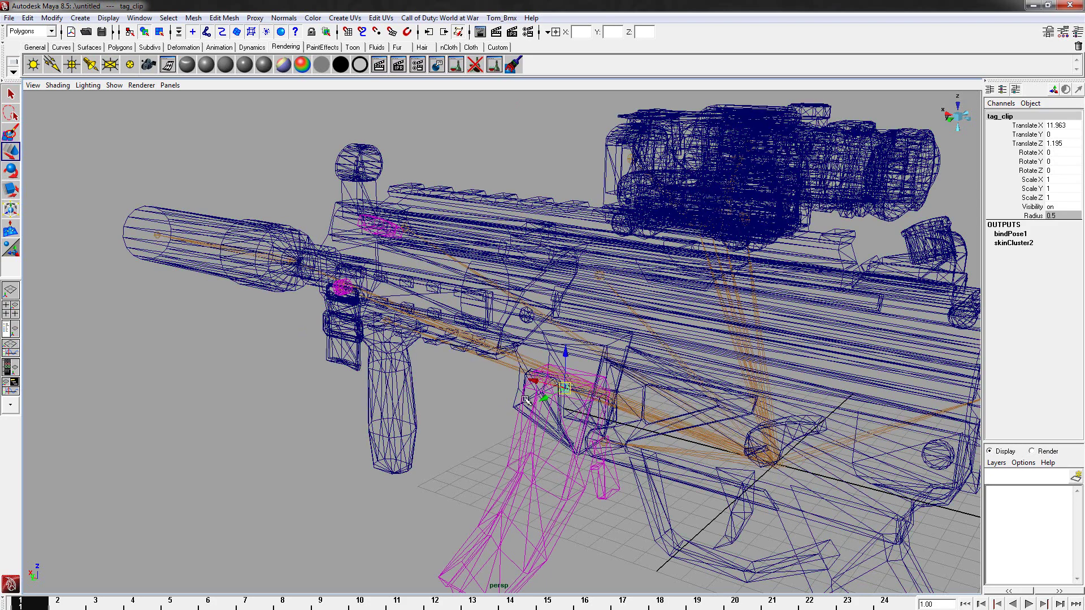
key(6)
mouse_move(526, 400)
alt+mouse_down()
mouse_move(551, 370)
mouse_move(555, 277)
mouse_move(483, 312)
mouse_move(501, 295)
mouse_move(334, 330)
mouse_move(337, 356)
alt+mouse_up()
click(366, 196)
alt+drag(366, 196, 365, 160)
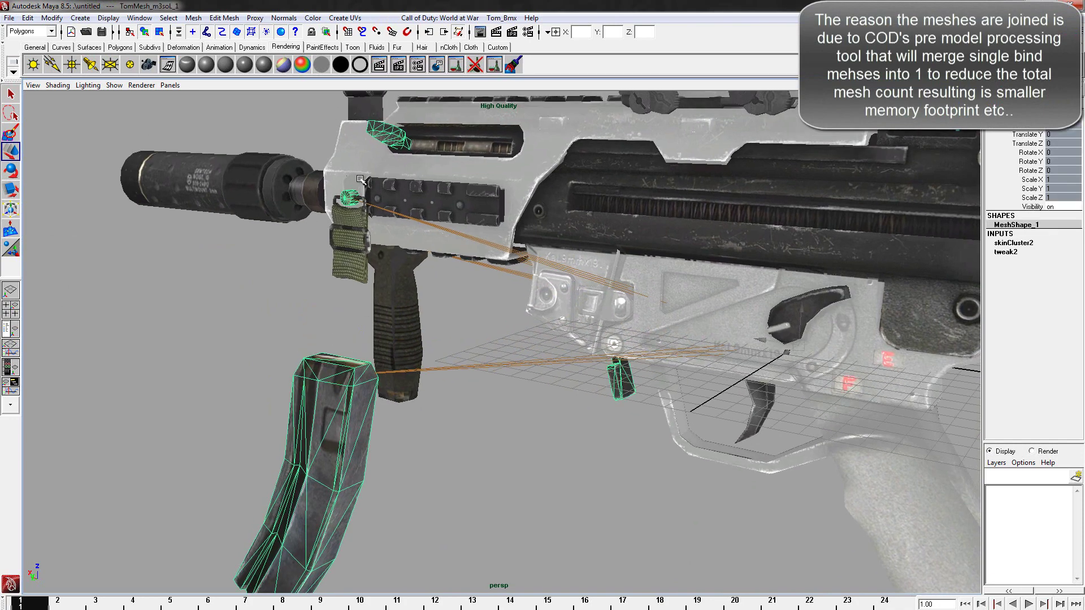
key(ctrl+z)
key(ctrl+z)
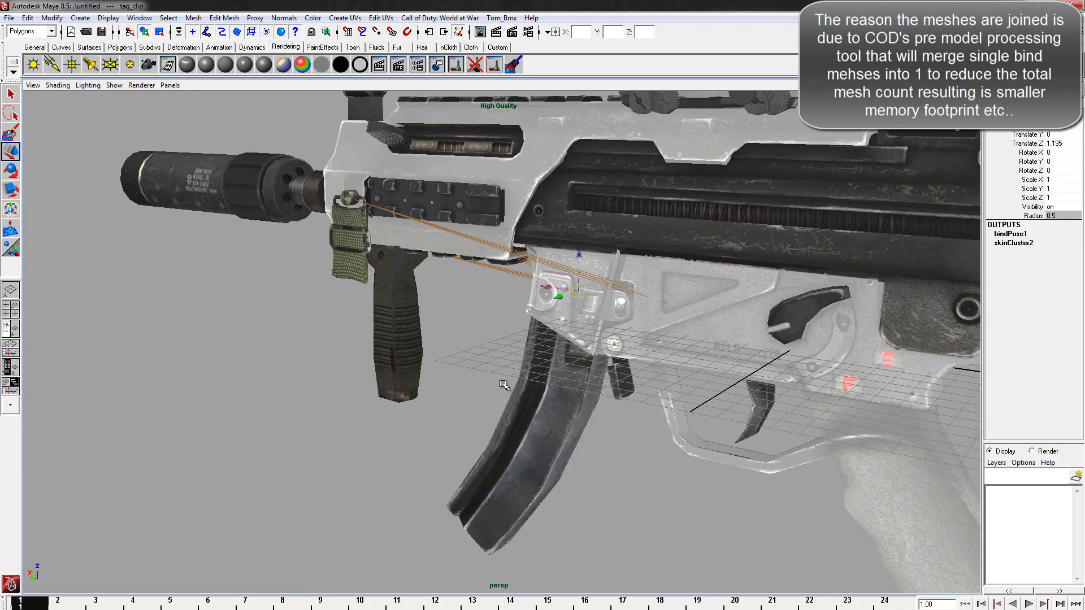
Step: Select the magazine mesh again to inspect its joined parts across the whole gun, and deselect it
alt+middle_drag(497, 383, 351, 408)
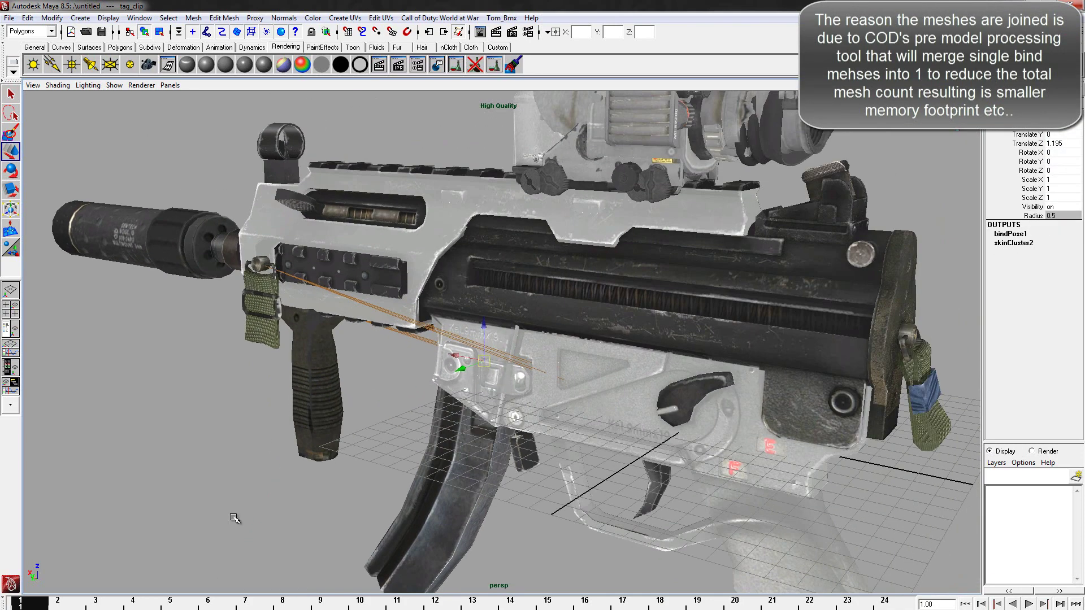
alt+right_drag(432, 293, 359, 429)
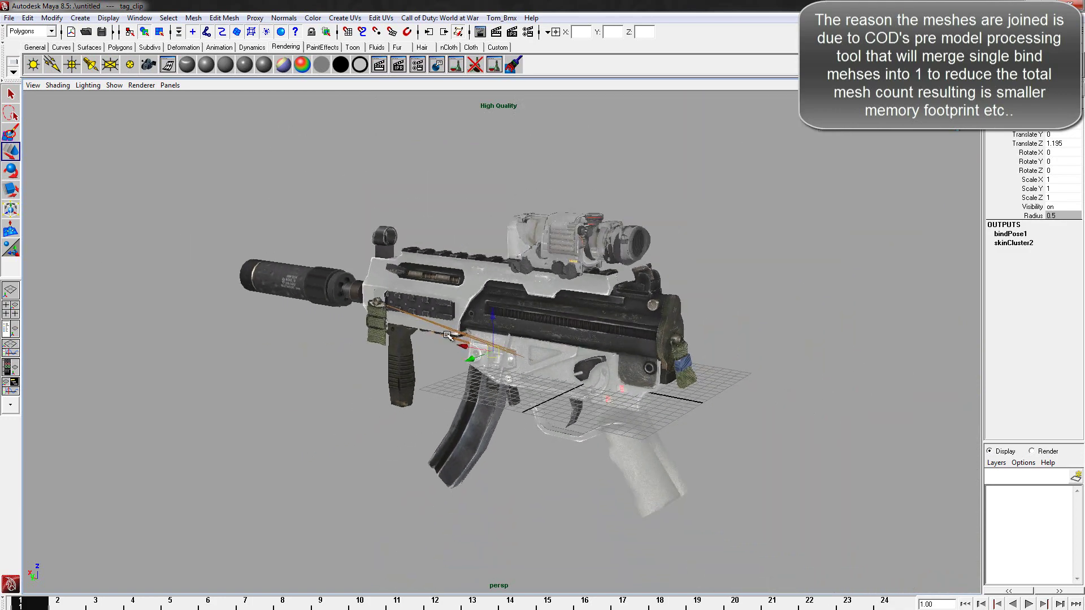
alt+right_drag(448, 336, 369, 276)
click(459, 479)
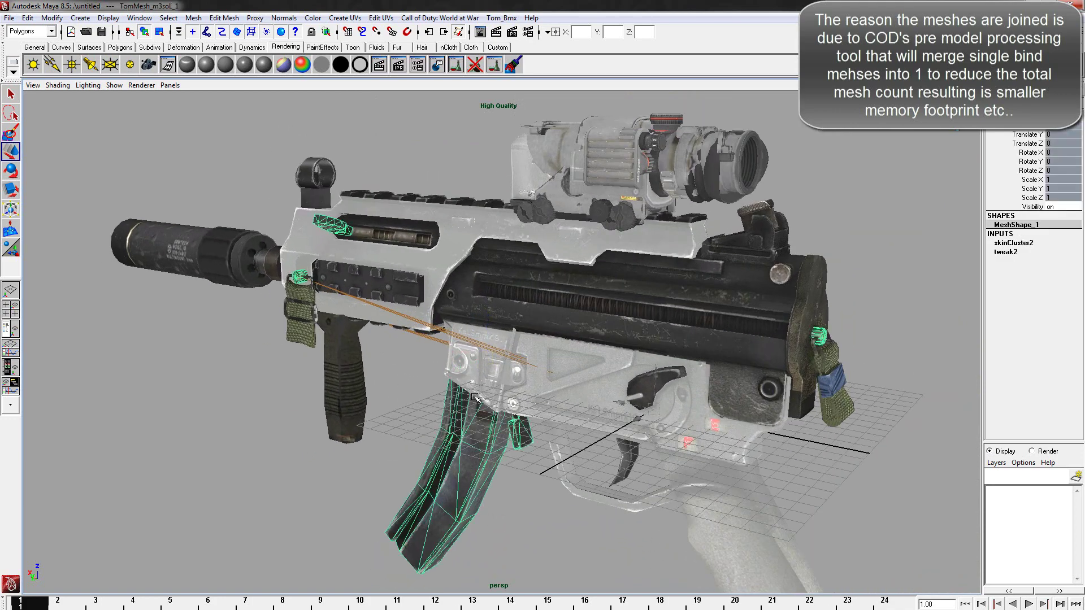
click(399, 405)
Step: Try moving the joint near the magazine in wireframe, undo the move, and restore the textured display
key(4)
click(486, 356)
click(483, 370)
drag(486, 357, 405, 425)
key(z)
click(270, 380)
key(6)
alt+drag(462, 278, 467, 253)
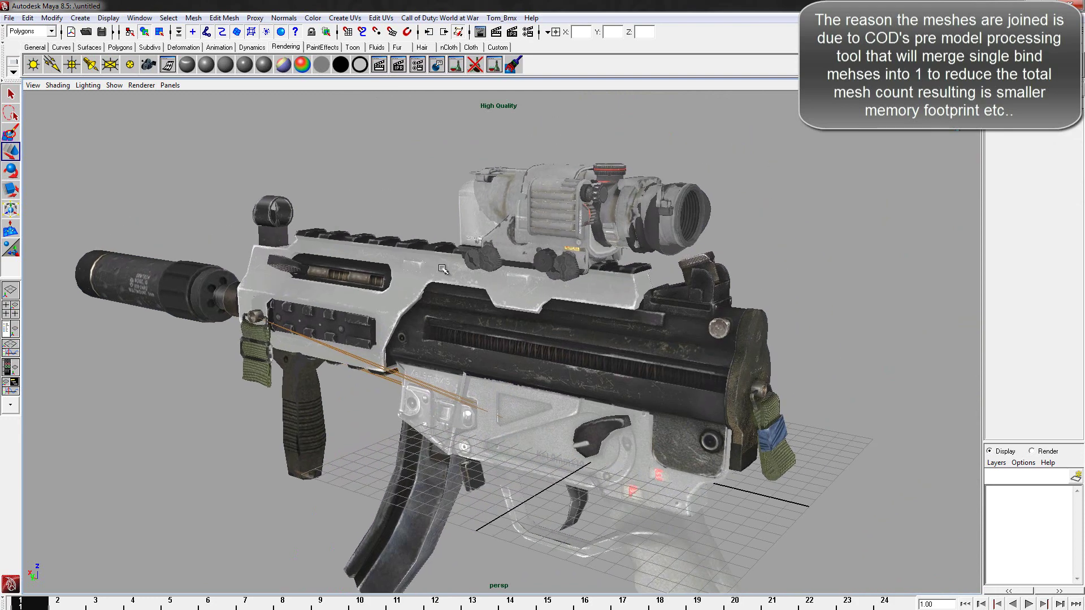
Step: Show the Outliner beside the perspective view and expand the full Joints hierarchy
click(10, 332)
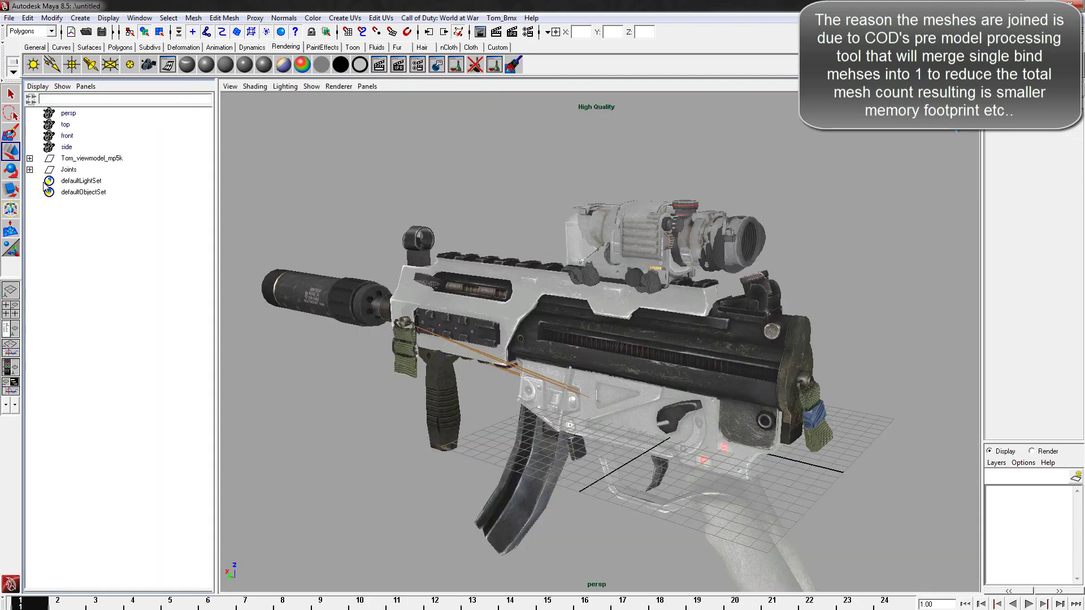
click(66, 169)
click(28, 17)
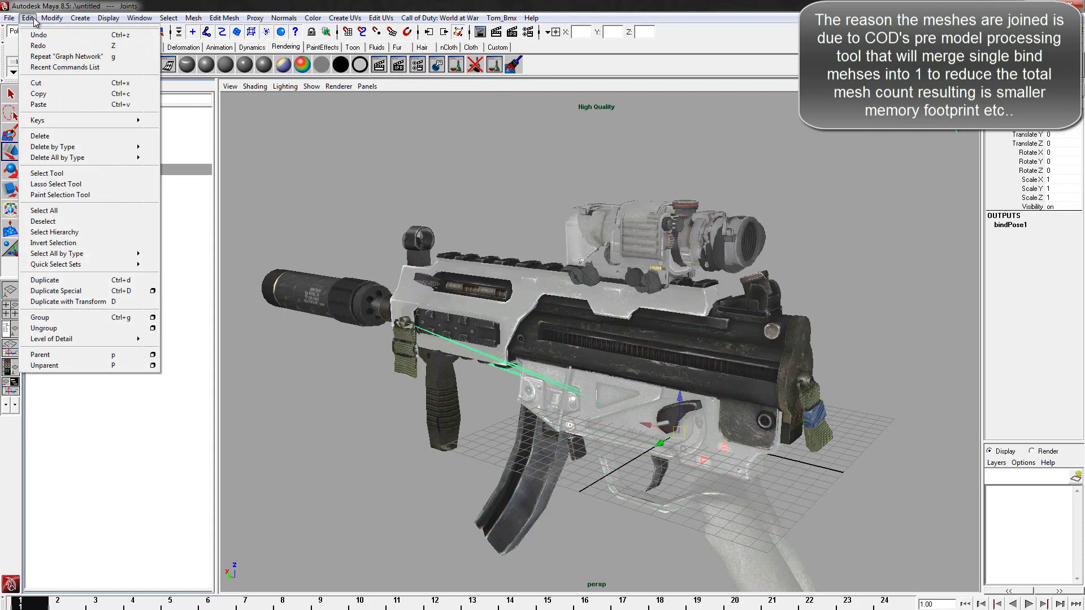
click(54, 232)
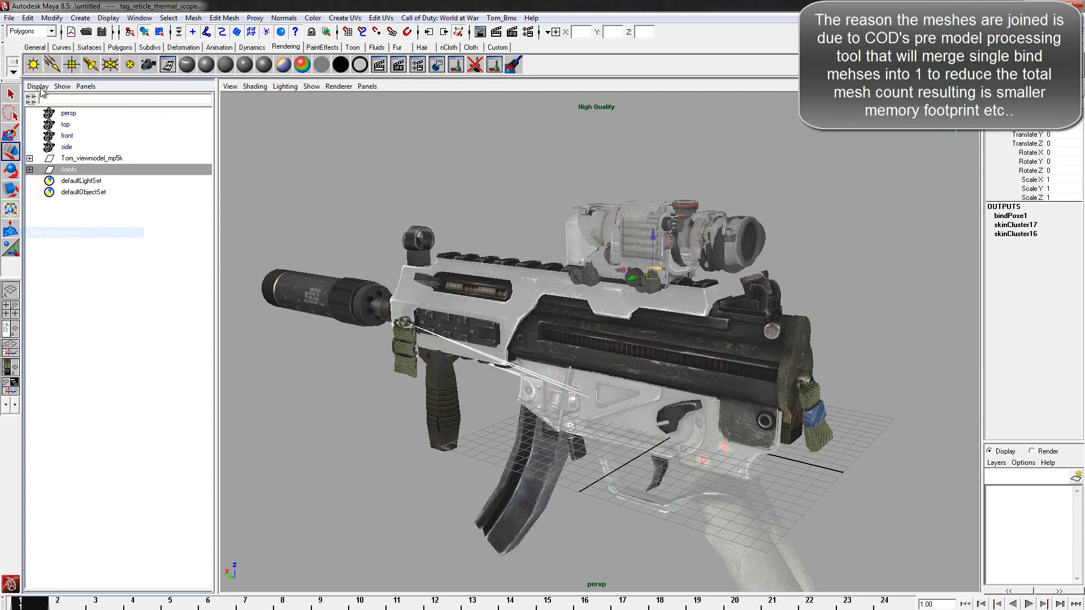
click(34, 86)
click(65, 172)
Step: Clear the joint selection and create a new display layer
click(591, 165)
alt+middle_drag(827, 247, 803, 247)
click(1071, 473)
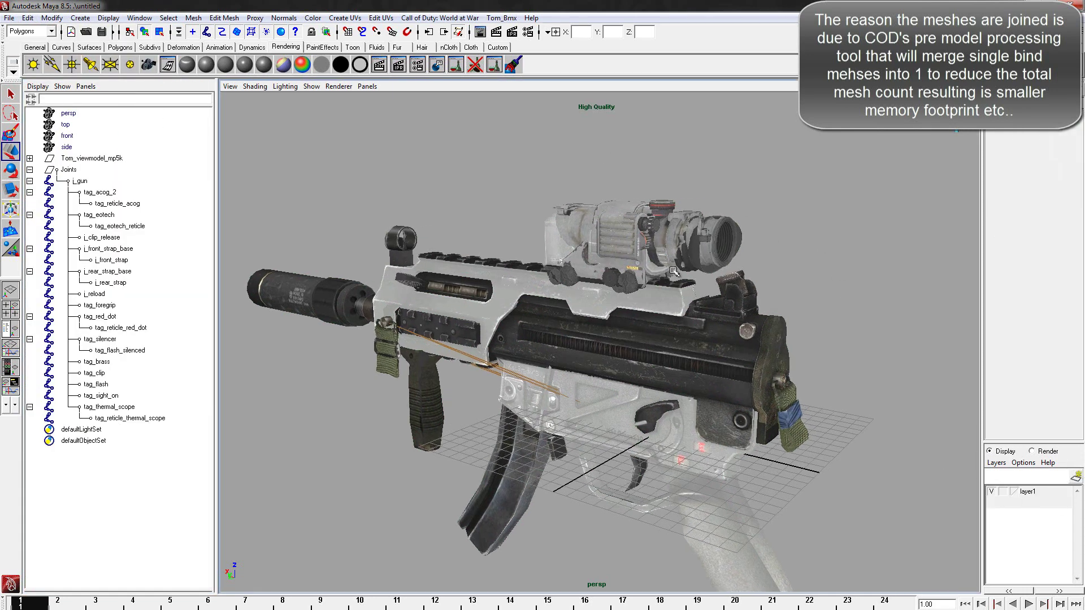
alt+middle_drag(710, 237, 700, 263)
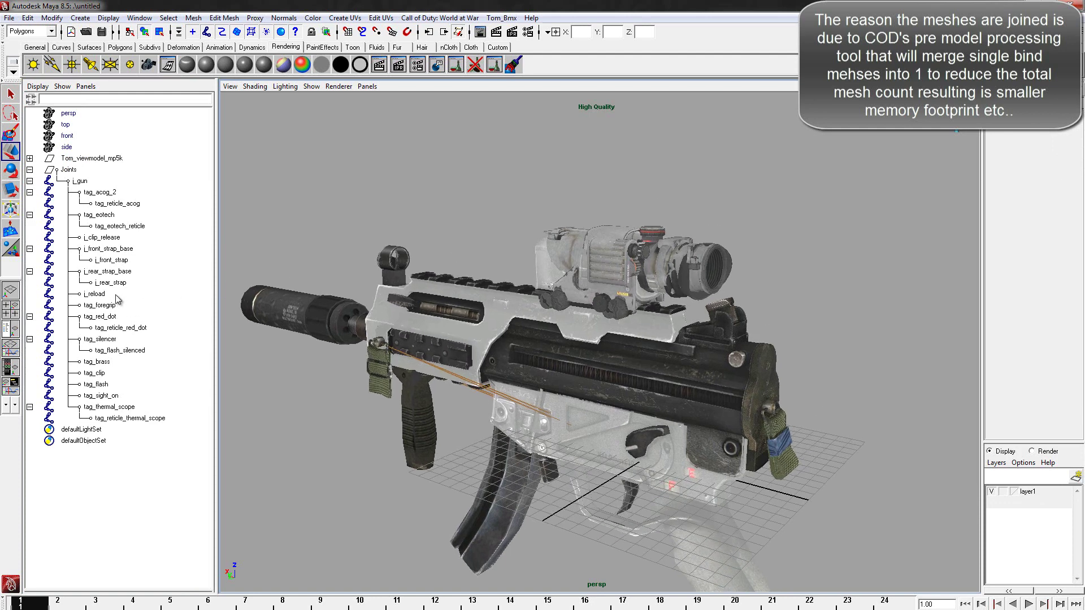
Step: Move the tag_eotech and tag_acog_2 joints off to the side so their sights separate from the gun's rail
click(100, 215)
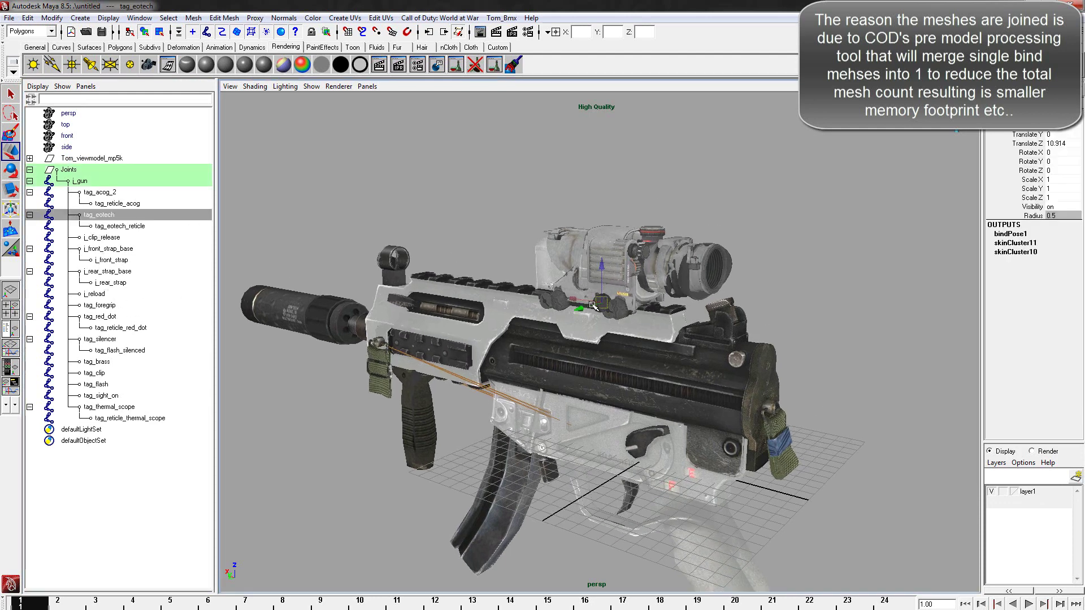
click(107, 195)
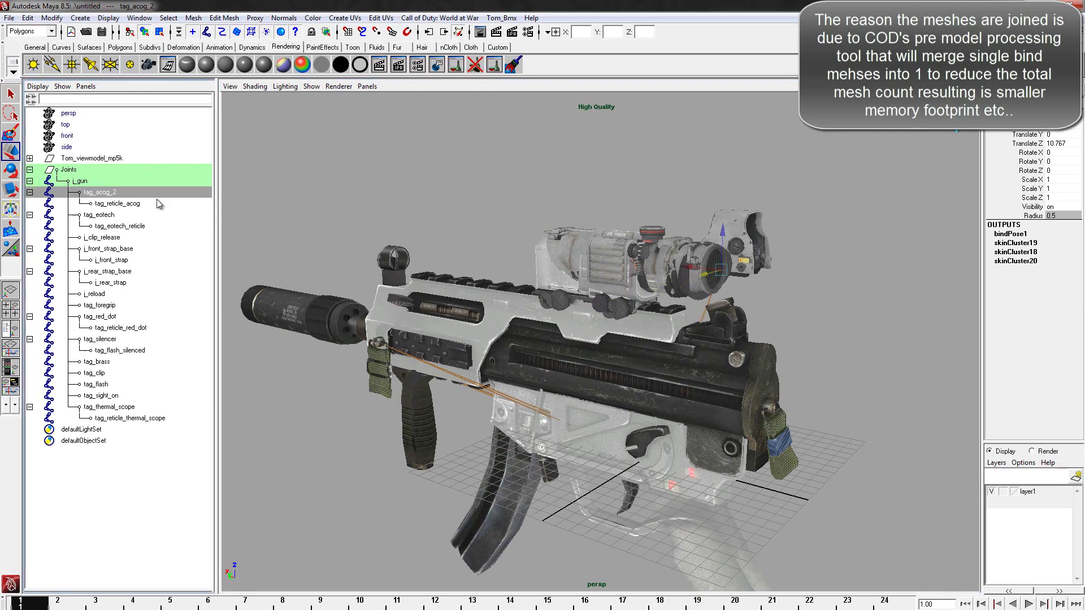
drag(593, 313, 760, 274)
click(105, 271)
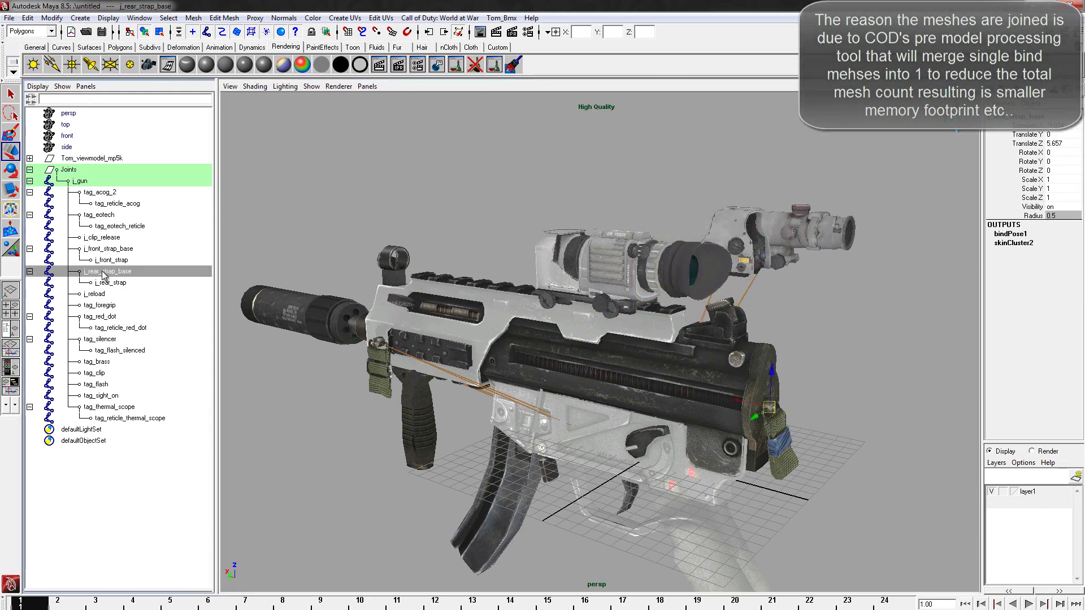
Step: Move the tag_thermal_scope and tag_red_dot joints off the rail to separate the thermal scope and red dot sight
click(105, 407)
drag(617, 312, 686, 290)
click(100, 316)
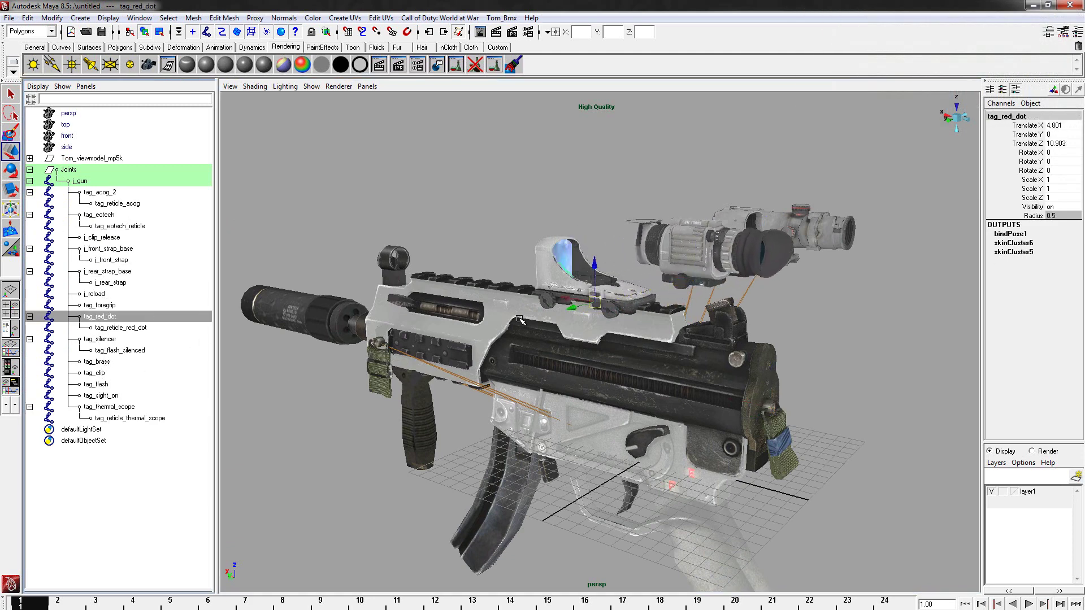
drag(575, 309, 641, 346)
drag(548, 280, 570, 285)
Step: Try rotating the parent joint above the red dot sight's joint, and undo the rotation
alt+drag(826, 299, 571, 436)
key(Up)
key(e)
drag(456, 484, 673, 438)
key(z)
click(672, 438)
alt+drag(449, 415, 237, 407)
Step: Test moving the silencer with the tag_silencer joint, undo the move, and clear the selection
click(80, 342)
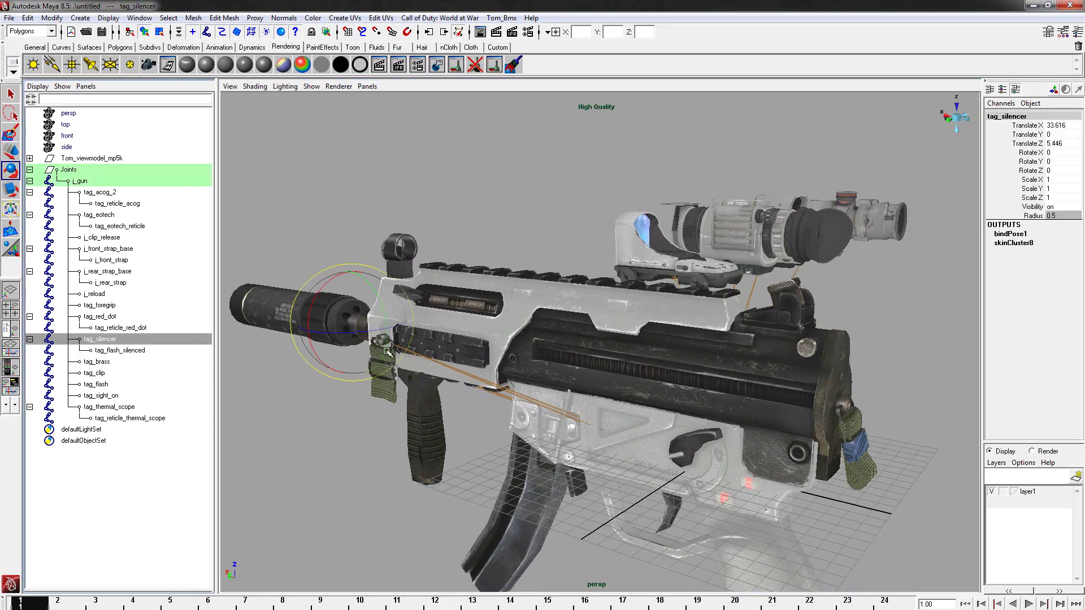
key(w)
drag(325, 328, 484, 298)
alt+middle_drag(484, 297, 436, 369)
alt+drag(436, 370, 475, 353)
key(z)
scroll(593, 369, down, 2)
alt+drag(592, 369, 704, 402)
click(497, 267)
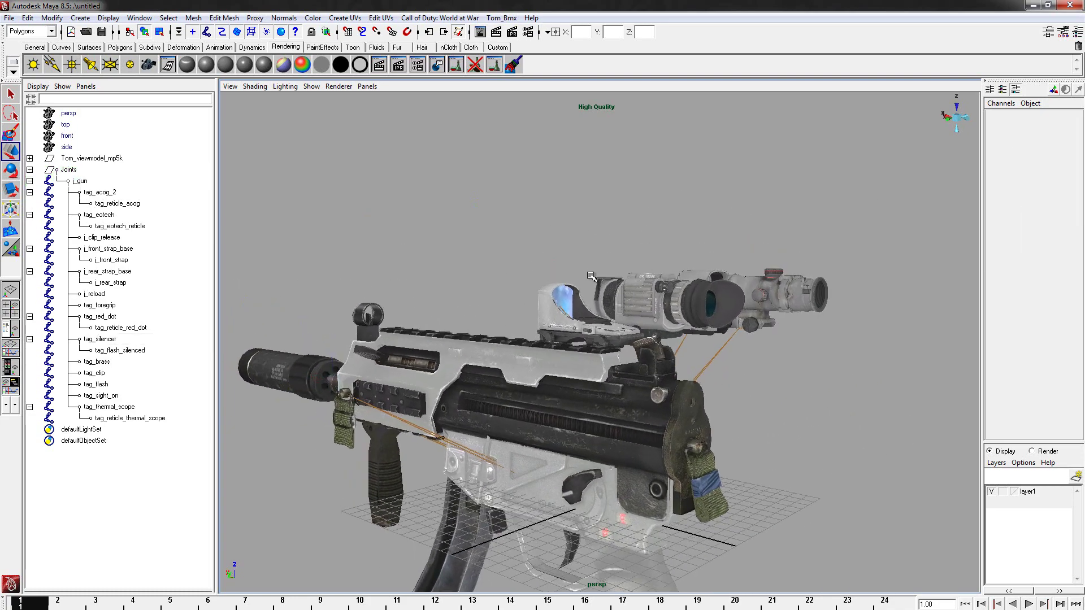
Step: Add the tag_red_dot joint to layer1 in wireframe display and clear the selection
alt+drag(497, 267, 548, 355)
key(4)
click(544, 360)
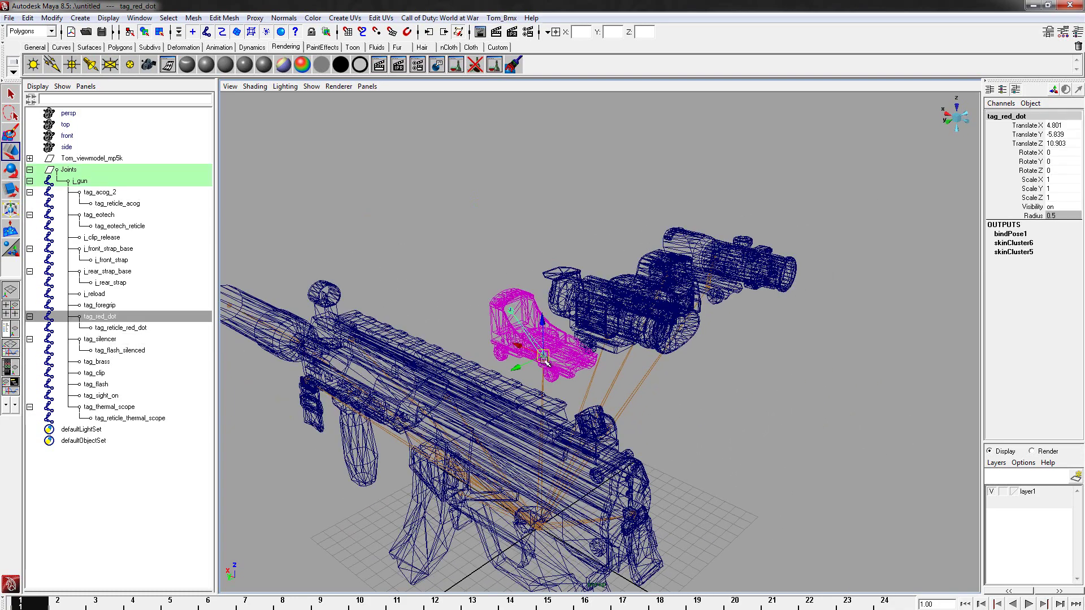
right_click(1035, 493)
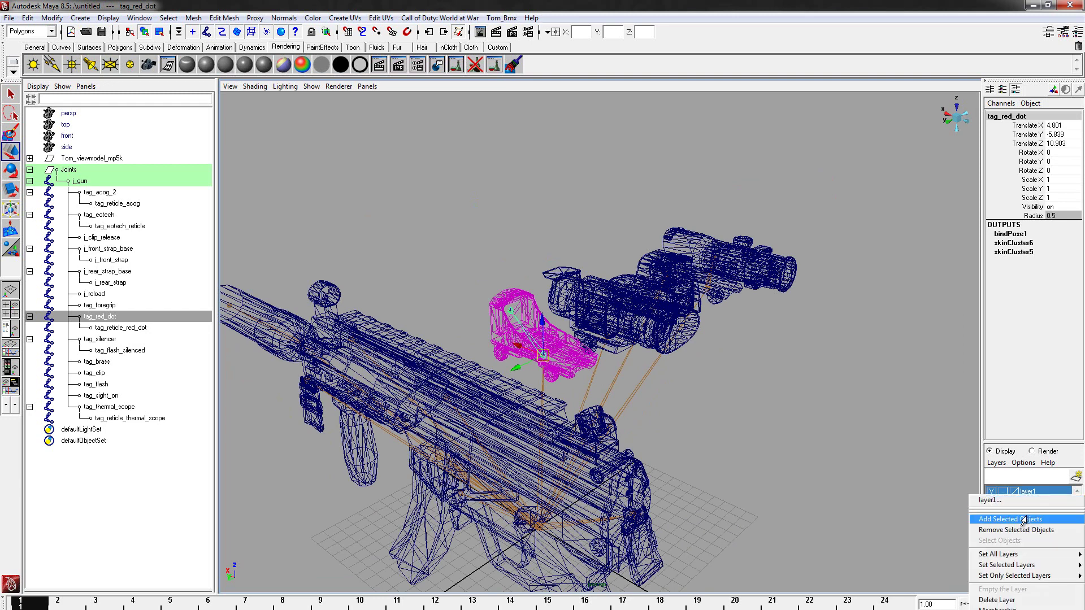
click(1030, 519)
click(910, 485)
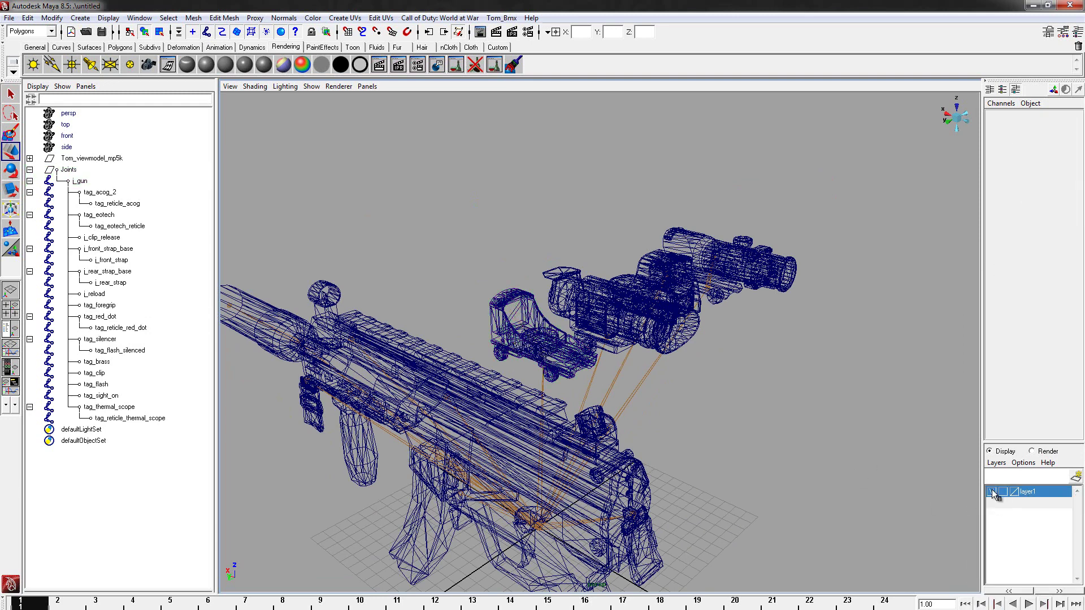
Step: Add the red dot sight's meshes to layer1, hide the layer and display the model shaded
click(531, 352)
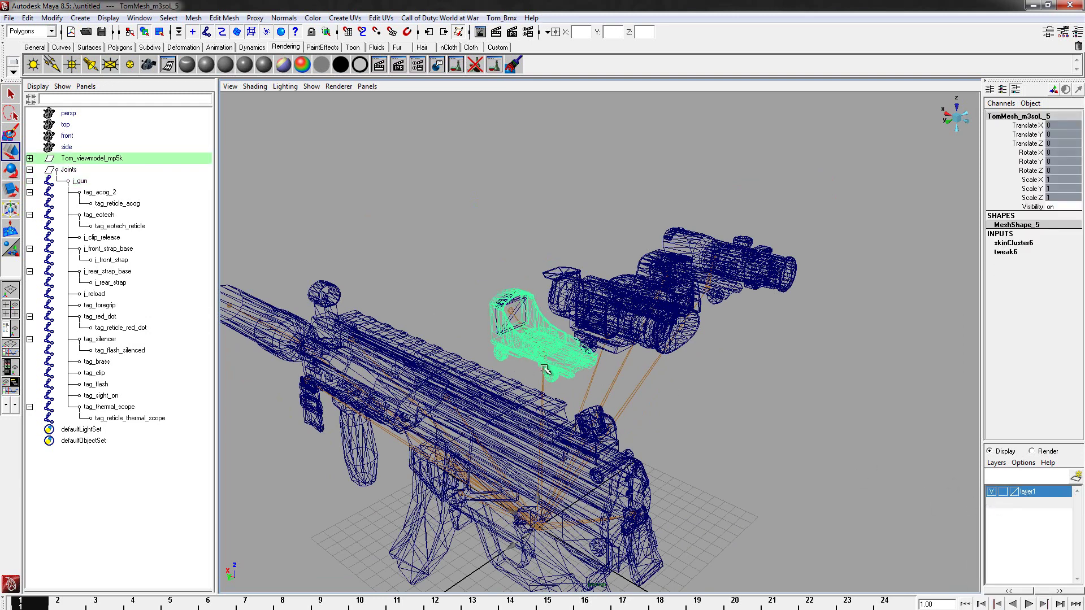
shift+click(512, 307)
shift+click(512, 309)
click(518, 306)
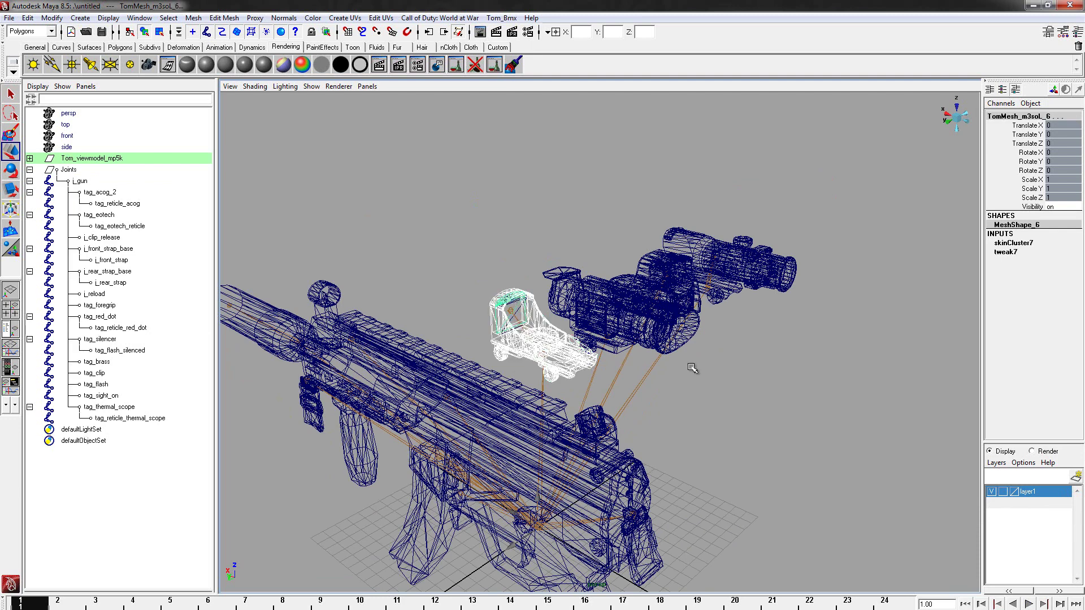
right_click(1028, 492)
click(1023, 522)
click(761, 428)
key(5)
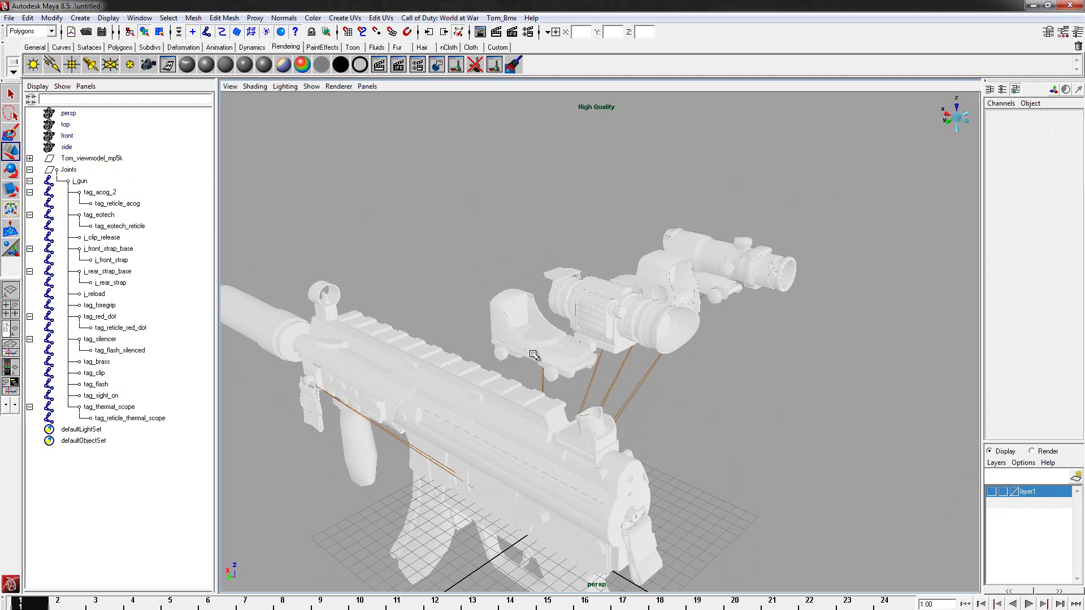
Step: Delete layer1 from the display layers
right_click(1029, 492)
click(1037, 492)
right_click(1037, 491)
click(1031, 602)
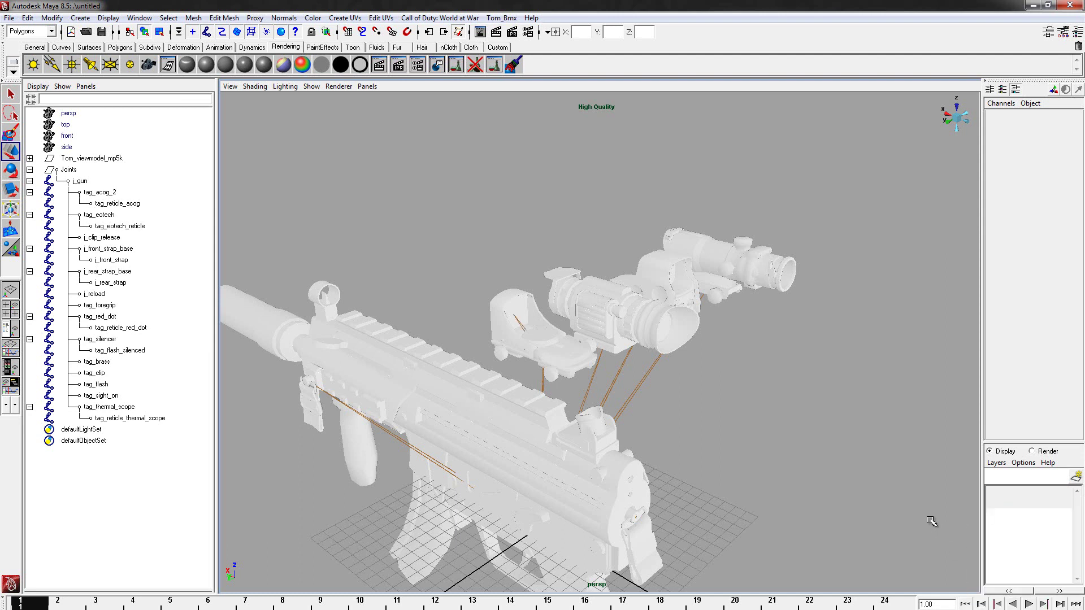
Step: Put the red dot sight's meshes into a new display layer and toggle the layer's visibility off and on
click(494, 341)
click(518, 309)
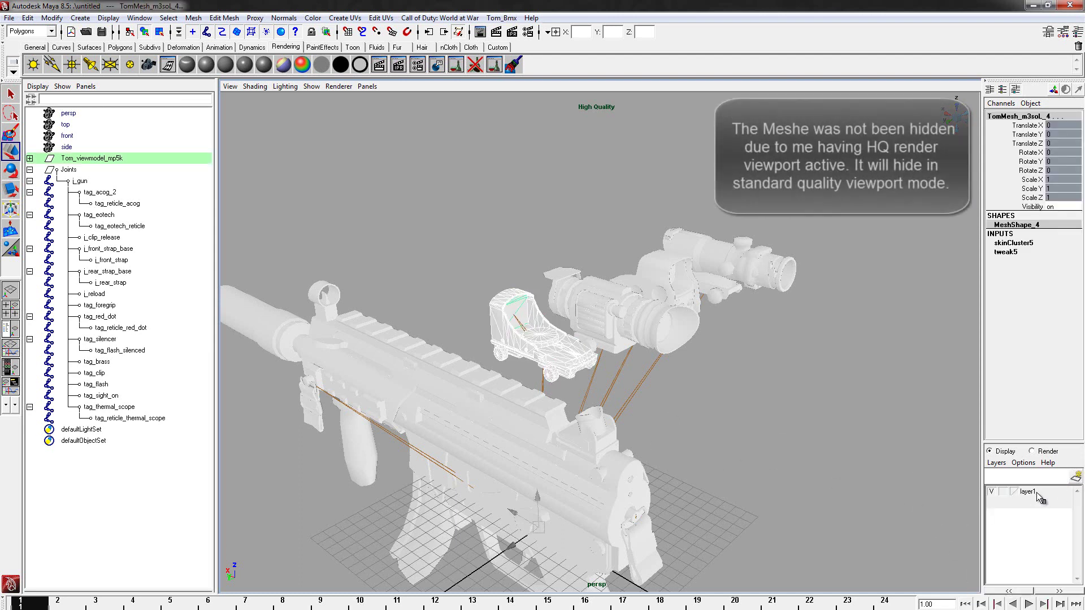
right_click(1034, 493)
click(1034, 494)
right_click(1037, 492)
click(1009, 520)
click(694, 422)
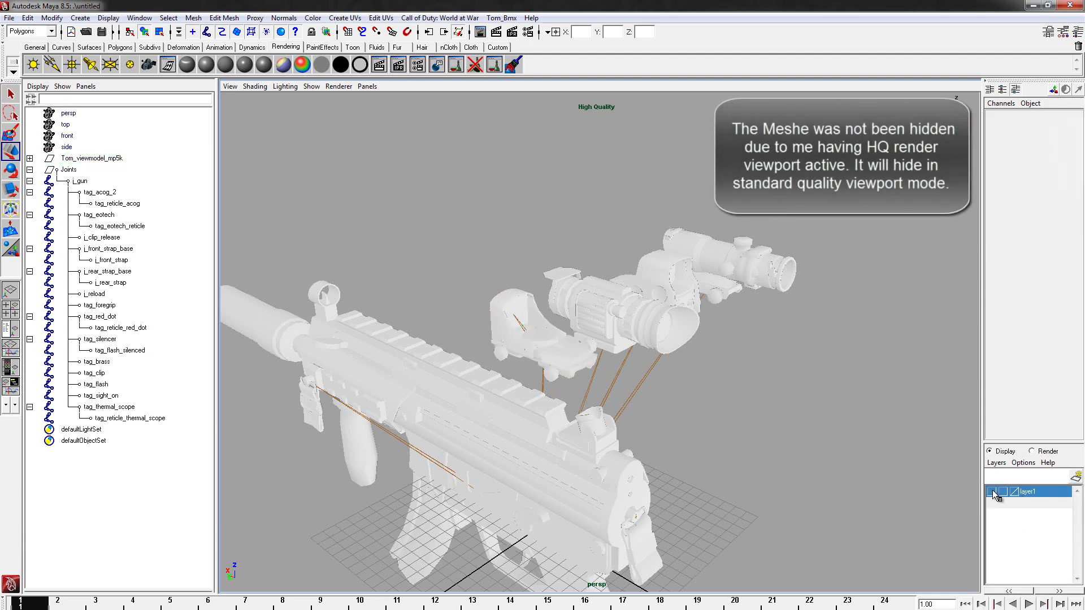
click(1004, 491)
click(1002, 492)
Step: Delete the red dot sight's display layer and return the MP5K view to textured display
right_click(1041, 495)
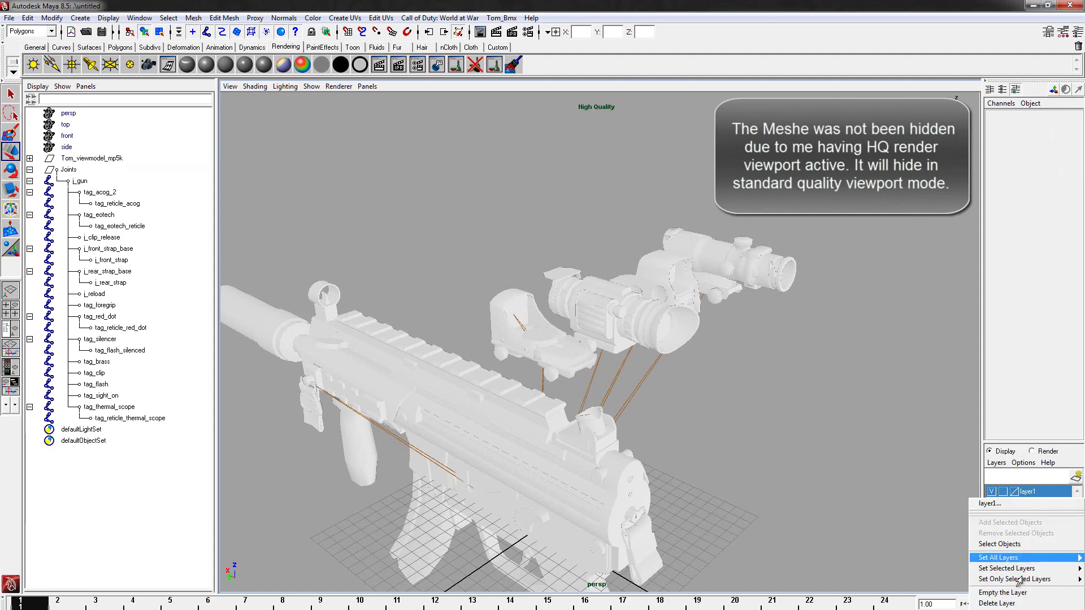
click(1015, 602)
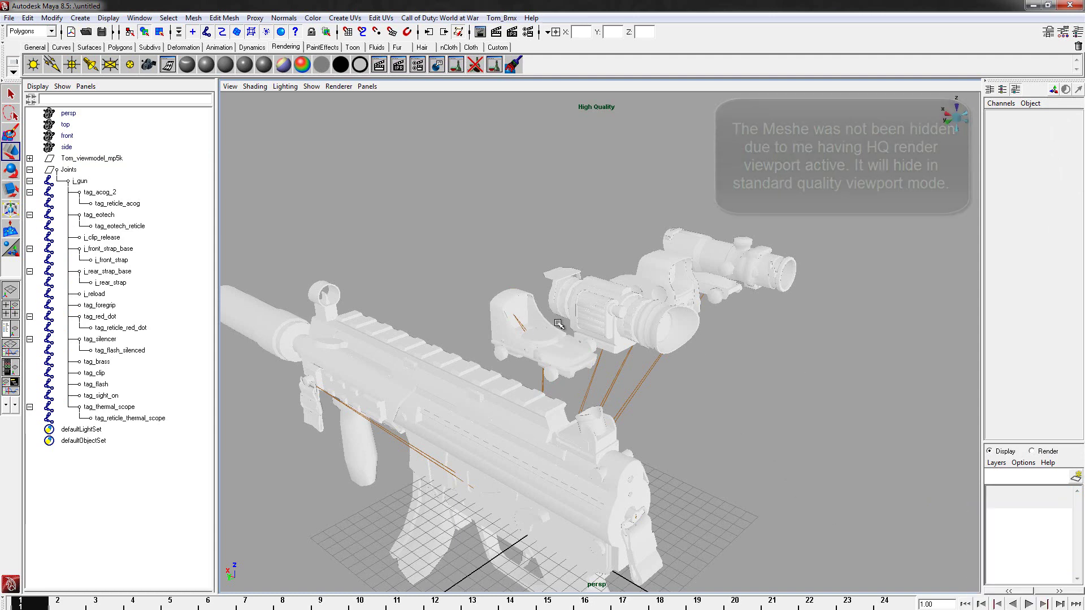
key(4)
key(6)
alt+drag(679, 392, 635, 293)
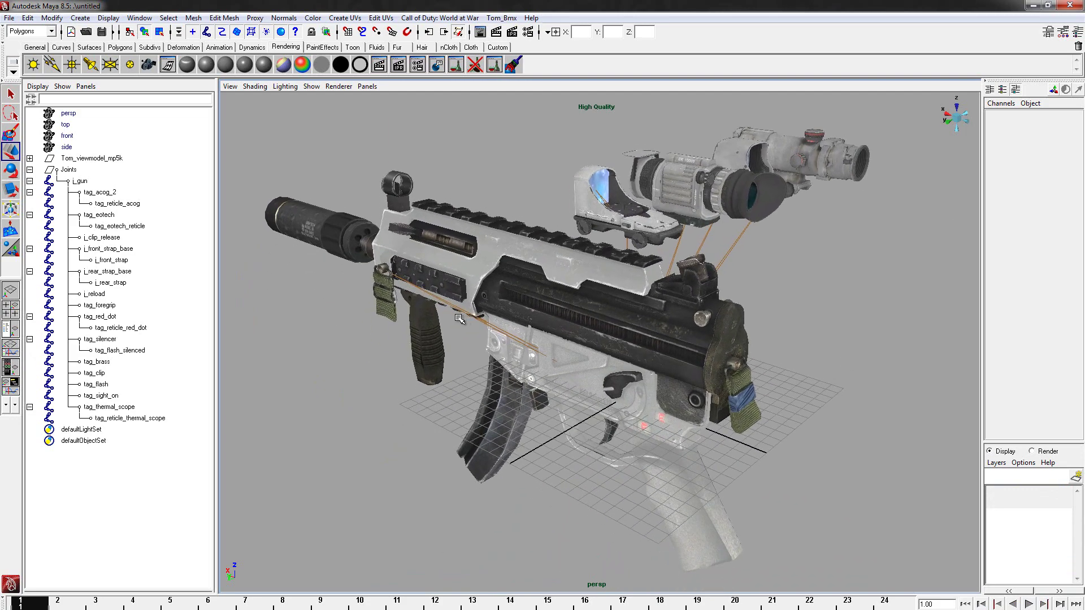
Step: Start a new empty scene, discarding the MP5K scene
click(443, 298)
key(ctrl+n)
click(533, 314)
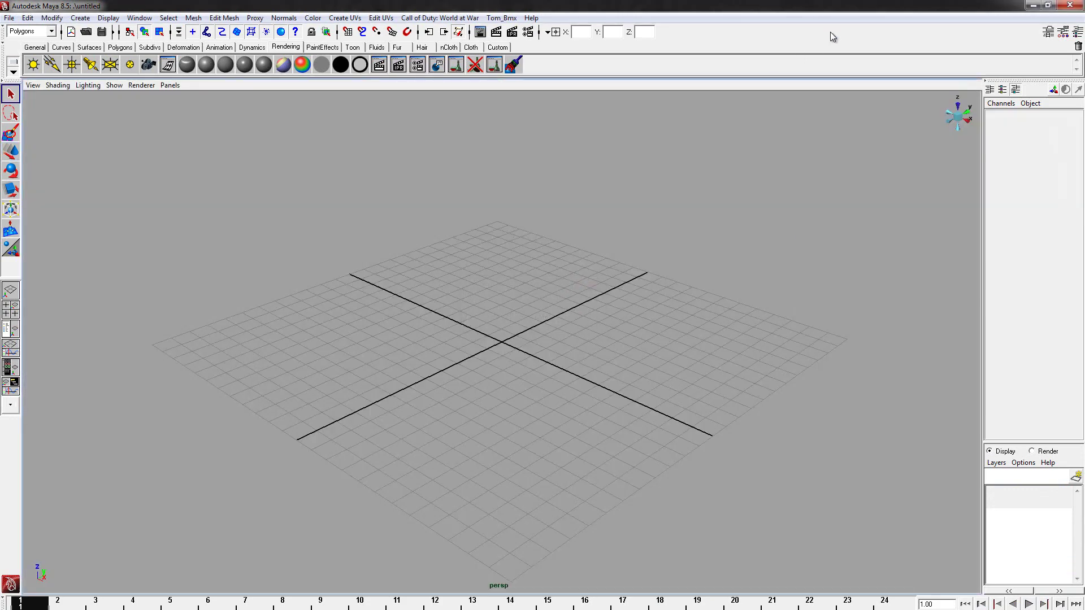
Step: Switch to Lime, select viewmodel_m16 in its model list, and return to Maya
double_click(879, 5)
click(185, 265)
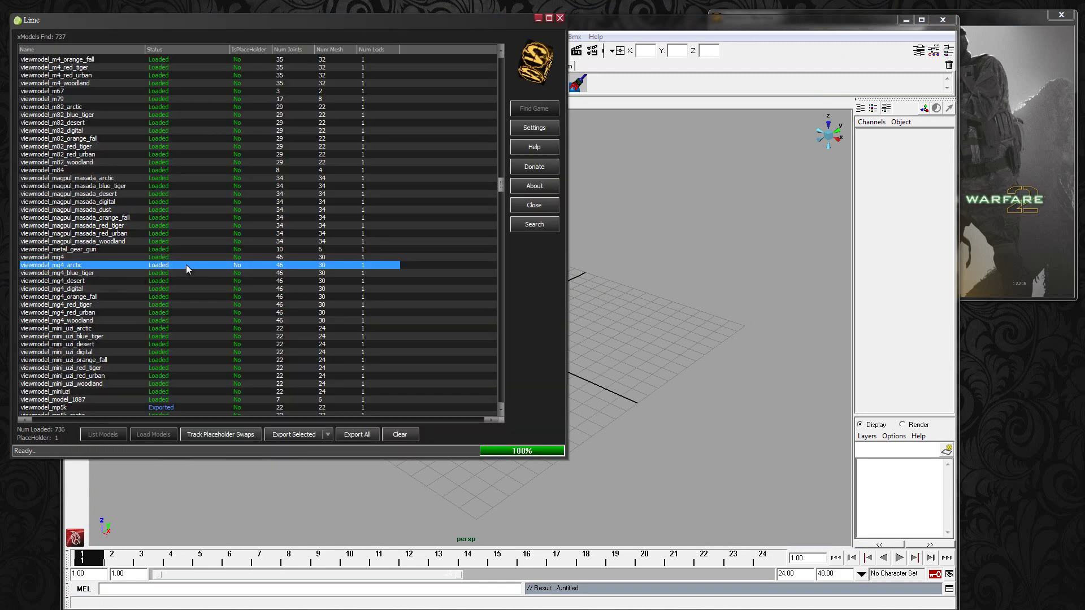
key(Up)
key(Up)
key(Up)
key(Up)
key(Up)
key(Up)
key(Up)
key(Up)
key(Up)
key(Up)
key(Up)
key(Up)
key(Up)
key(Up)
key(Up)
key(Up)
key(Up)
key(Up)
key(Up)
key(Up)
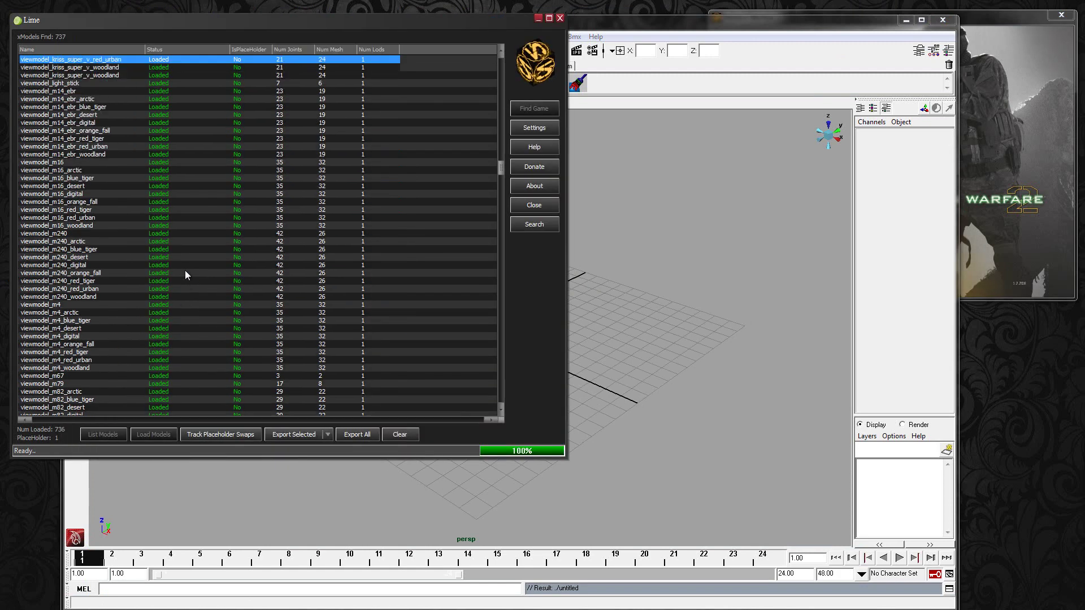
click(52, 218)
click(697, 327)
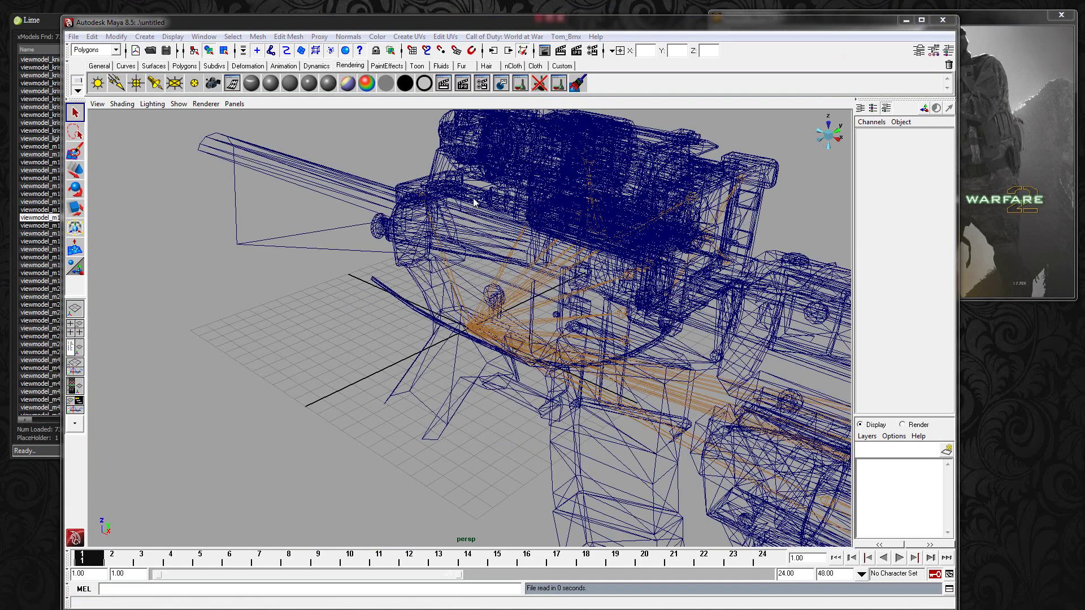
Step: Display the imported M16 with its textures and frame the whole weapon from the side
double_click(469, 24)
scroll(290, 329, down, 10)
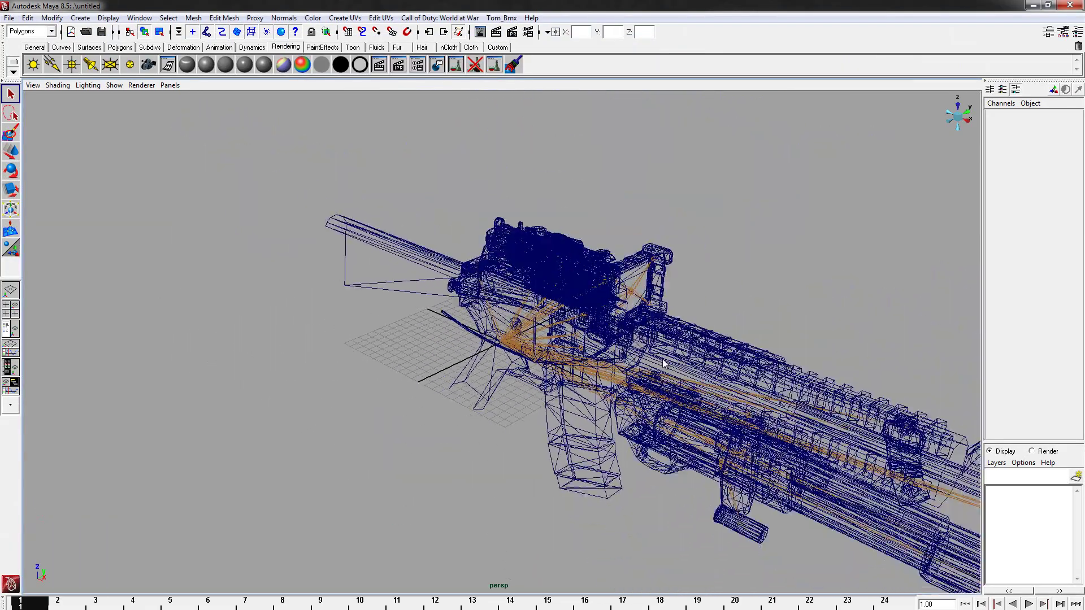
key(6)
alt+drag(497, 337, 232, 302)
alt+middle_drag(232, 302, 133, 353)
alt+right_drag(132, 353, 356, 353)
alt+middle_drag(356, 353, 466, 312)
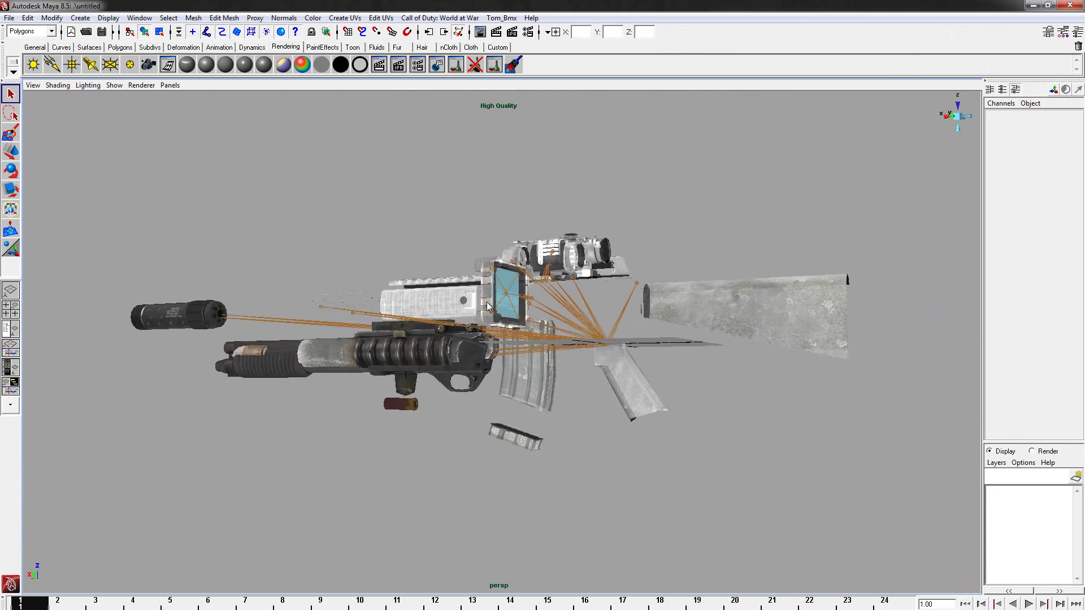
alt+drag(643, 276, 512, 313)
Step: Show the Hypershade beside the perspective view and enlarge its materials area
click(9, 367)
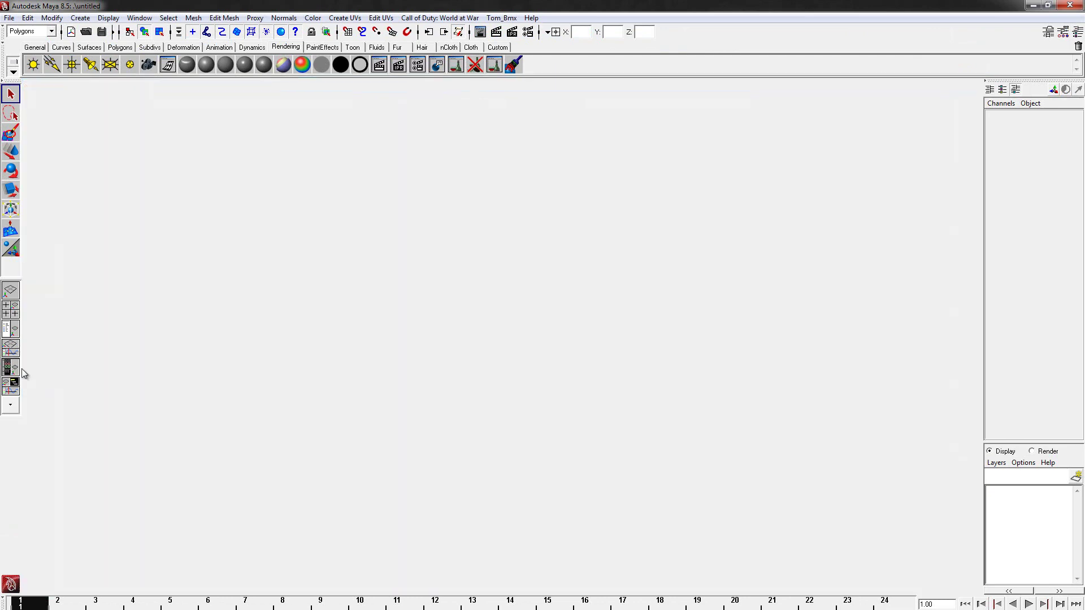
alt+middle_drag(667, 327, 676, 363)
alt+right_drag(676, 363, 657, 409)
alt+drag(656, 409, 501, 401)
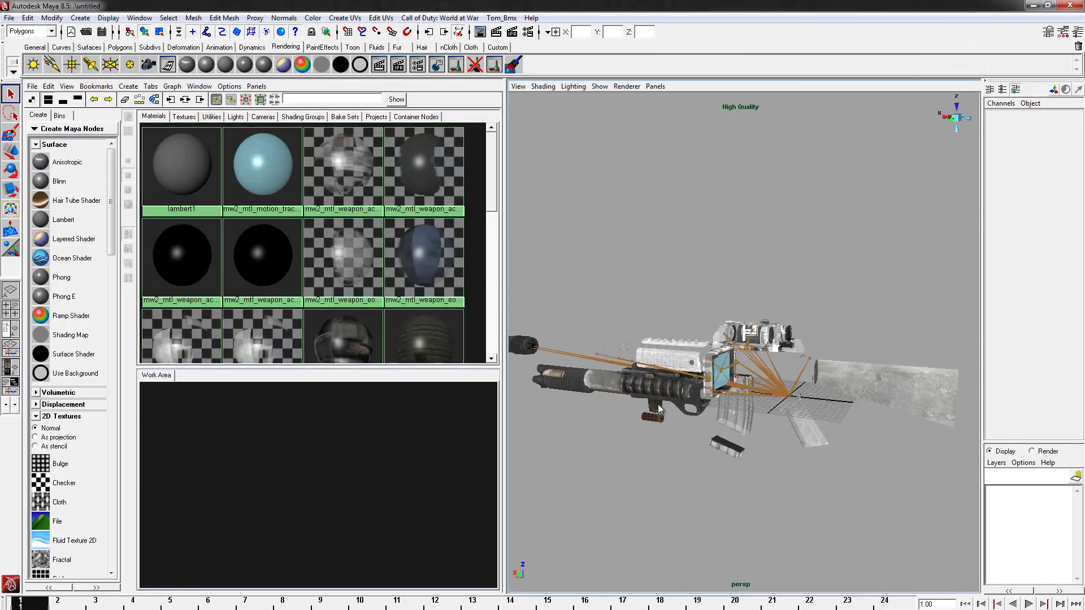
drag(386, 366, 379, 430)
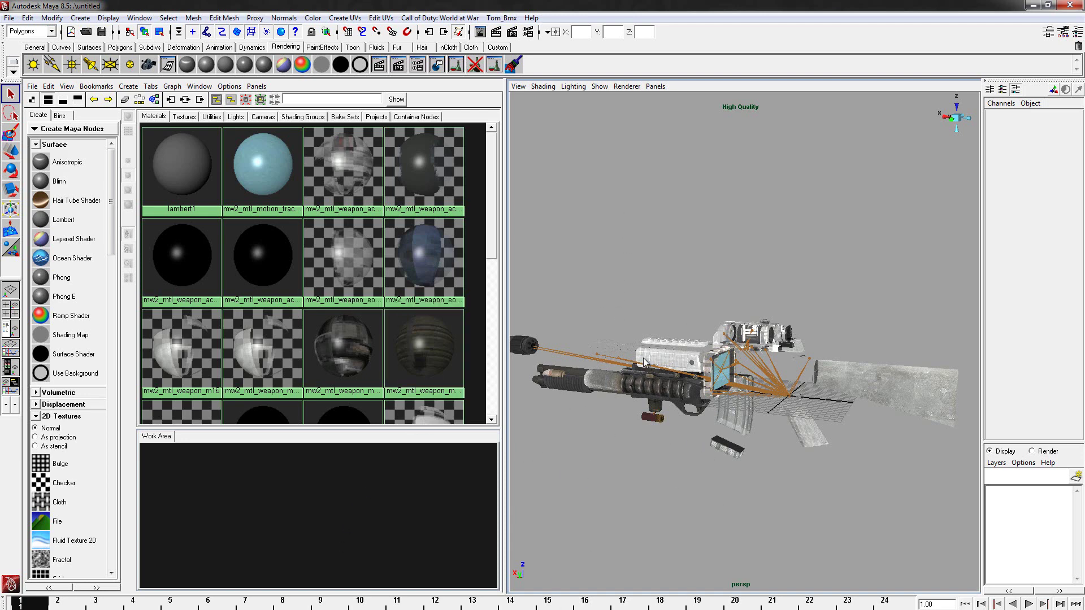
Step: Remove the texture-to-transparency connections of the mw2_mtl_weapon_acog_2 and mw2_mtl_weapon_eotech_2 materials
right_click(332, 150)
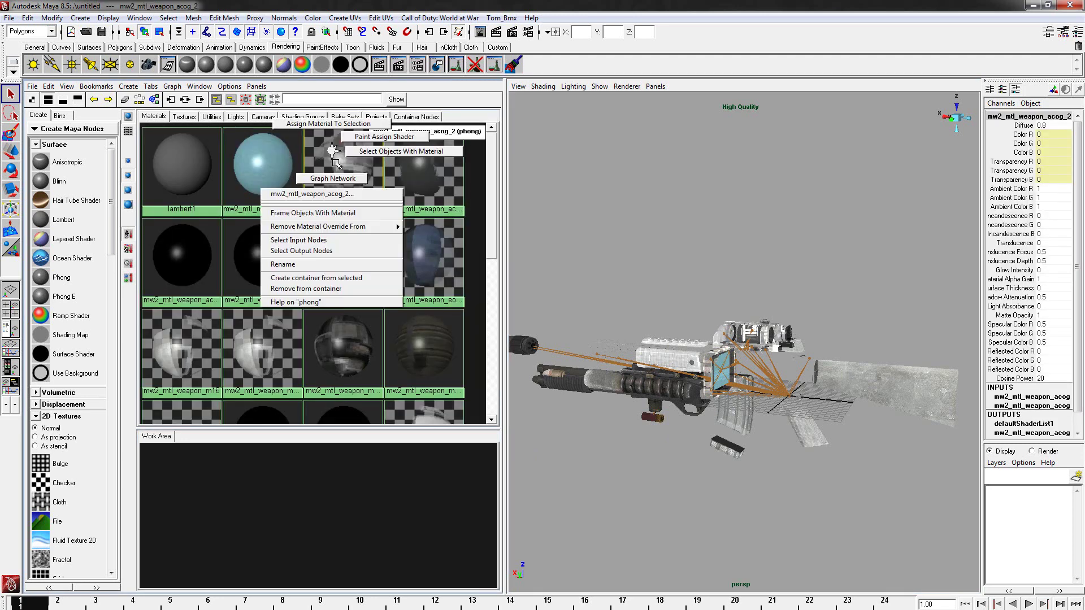
click(332, 178)
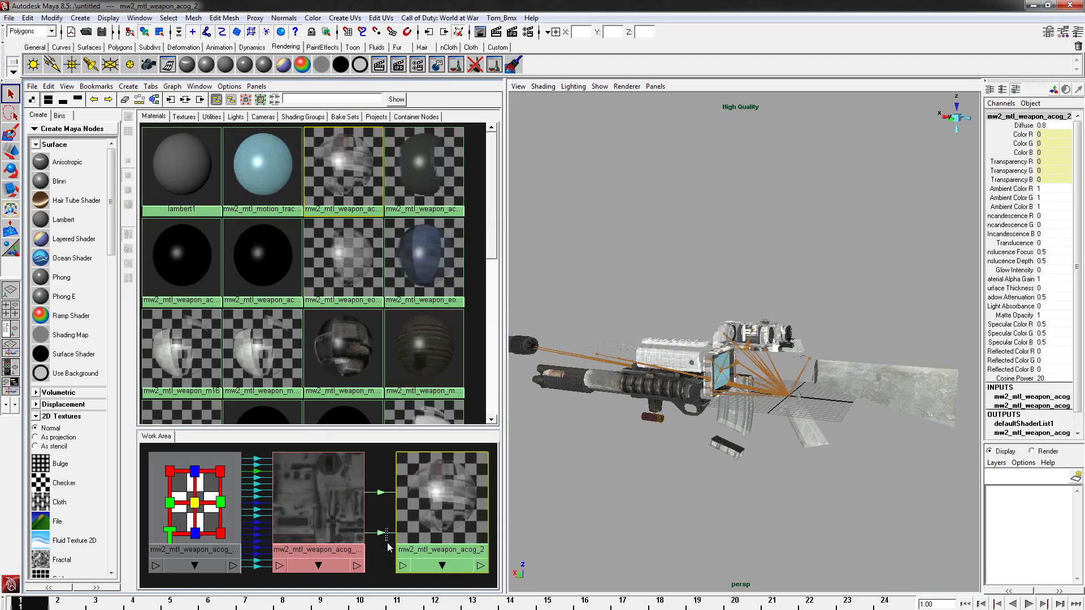
click(337, 249)
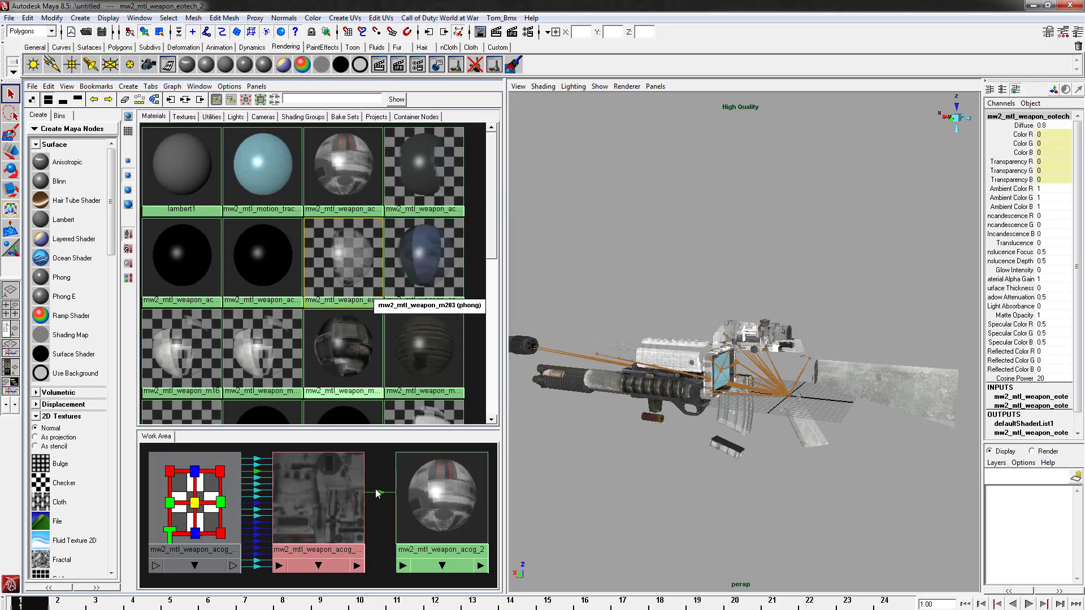
right_click(338, 248)
click(338, 274)
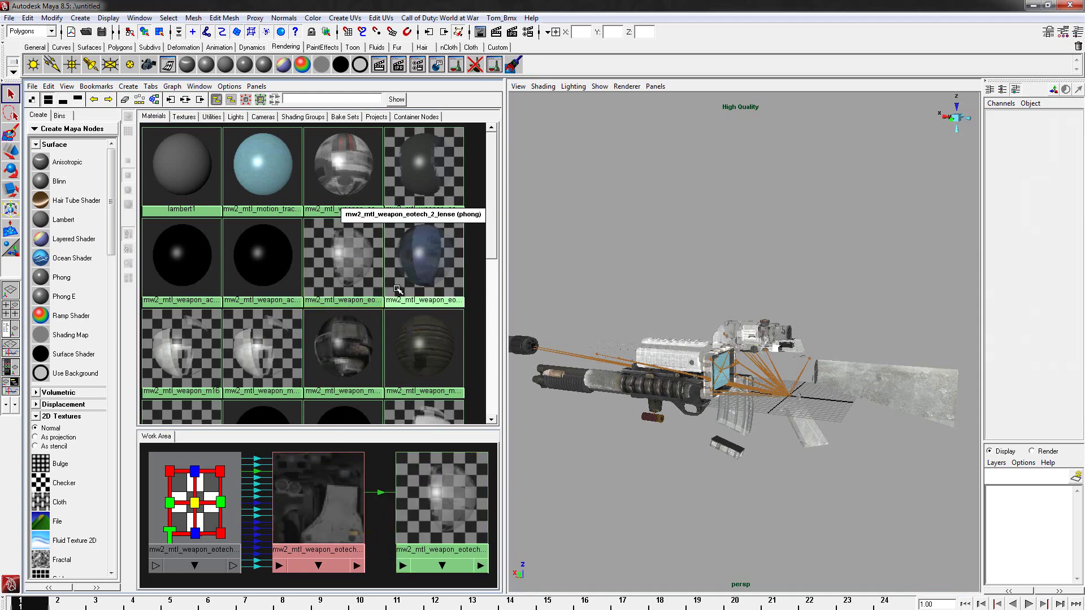
Step: Remove the texture-to-transparency connections of the mw2_mtl_weapon_m16_iron_sight and mw2_mtl_weapon_m16 materials
click(219, 329)
right_click(249, 346)
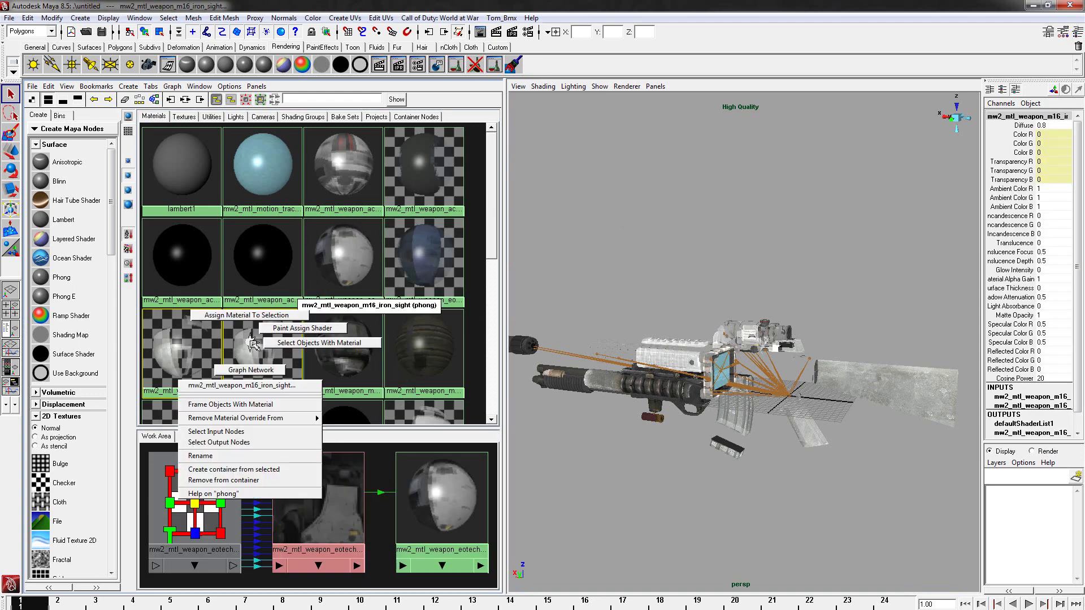
click(272, 391)
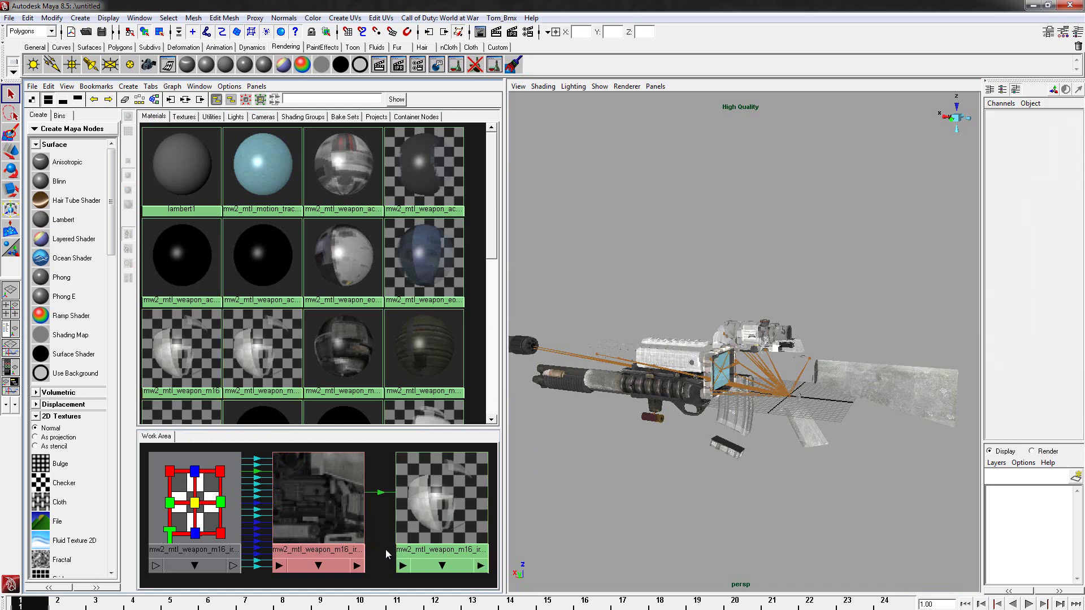
click(211, 345)
right_click(179, 344)
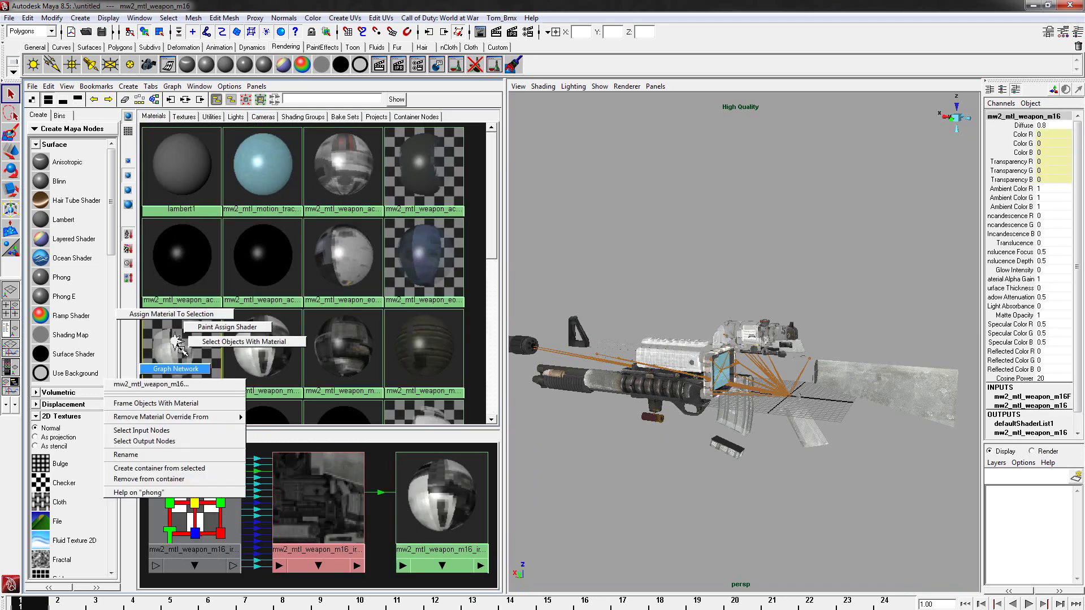
click(204, 390)
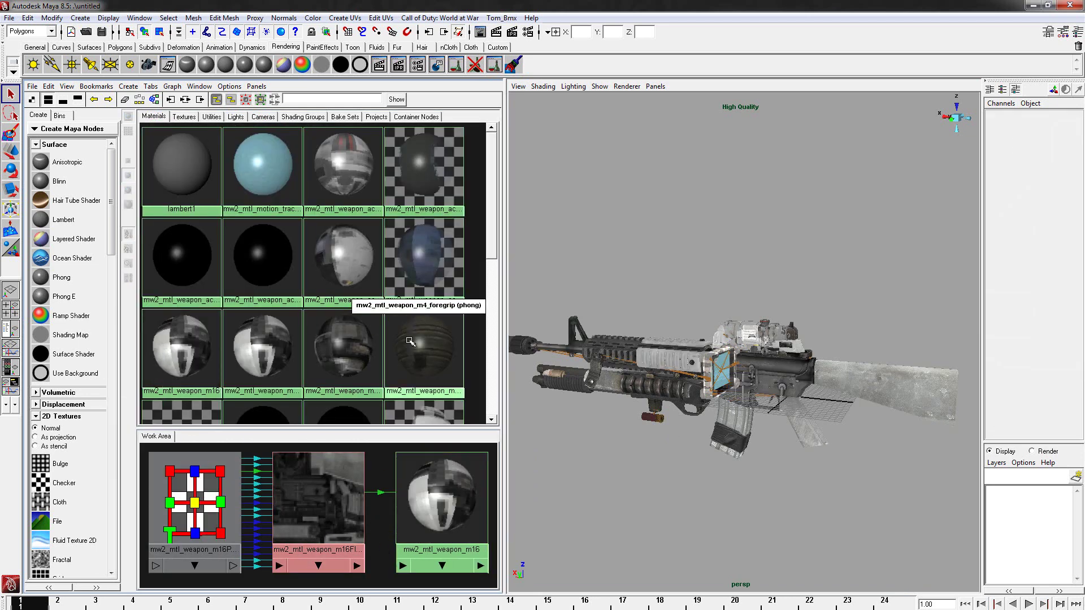
Step: Graph the mw2_mtl_weapon_eotech_2_lense material, and remove the transparency connection of the last mw2_mtl_weapon_re… material in the row below the M16 materials
click(432, 251)
right_click(432, 251)
click(457, 297)
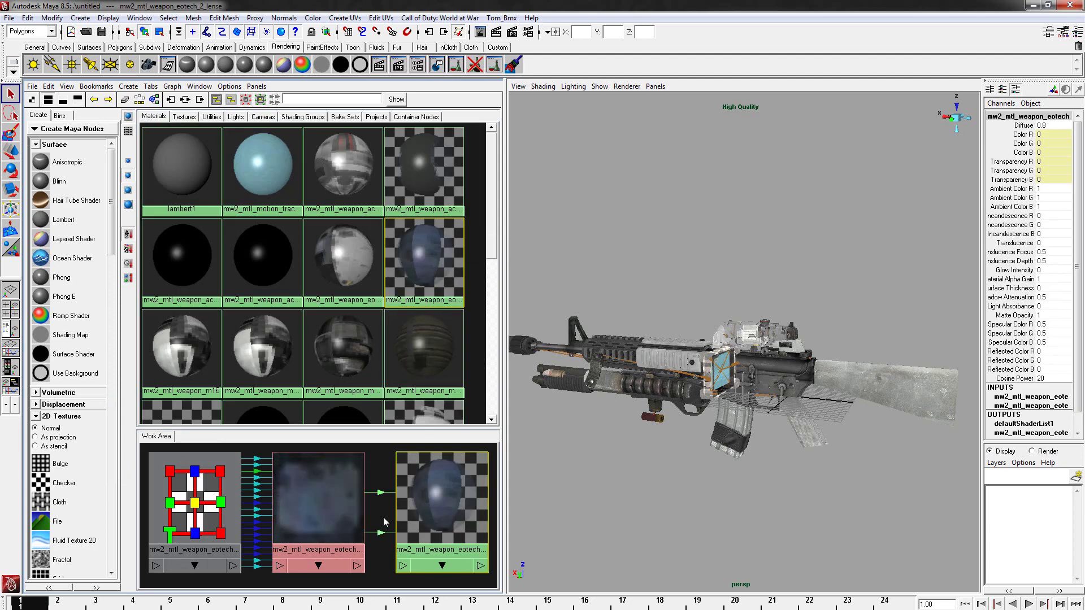
drag(497, 222, 497, 309)
click(422, 233)
right_drag(422, 211, 424, 238)
click(382, 518)
Step: Remove the texture-to-transparency connections of mw2_mtl_weapon_thermal_lens_2 and the mw2_mtl_weapon_motion… material
click(418, 382)
right_click(418, 381)
click(442, 427)
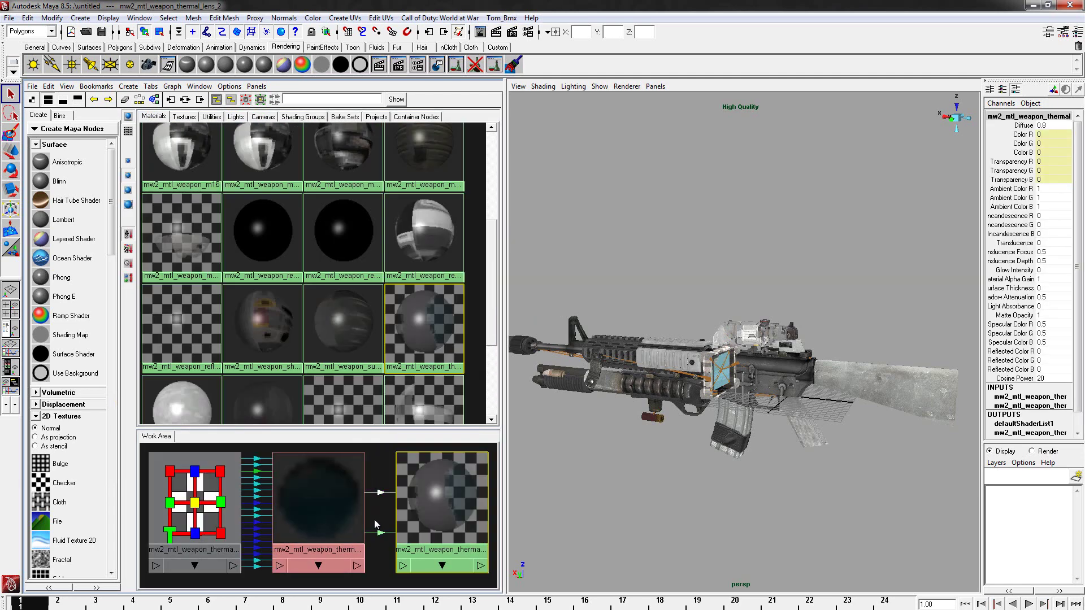
click(182, 232)
right_click(181, 232)
click(206, 279)
click(383, 544)
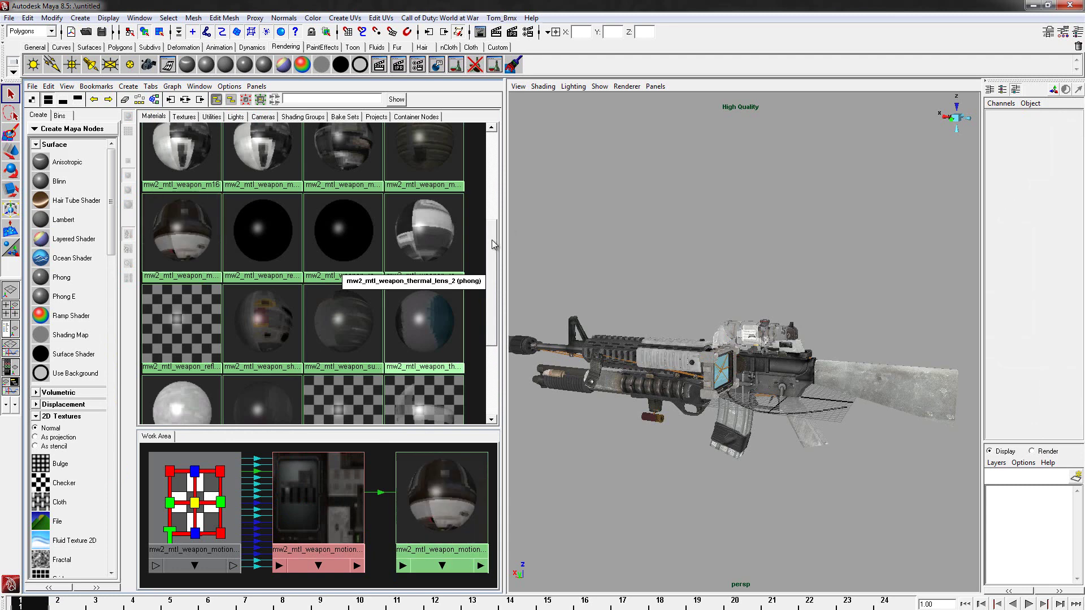
Step: Remove the texture-to-transparency connection of the thermal scope's body material, the last of the weapon materials
drag(492, 239, 491, 299)
click(418, 285)
right_drag(418, 286, 430, 318)
click(391, 563)
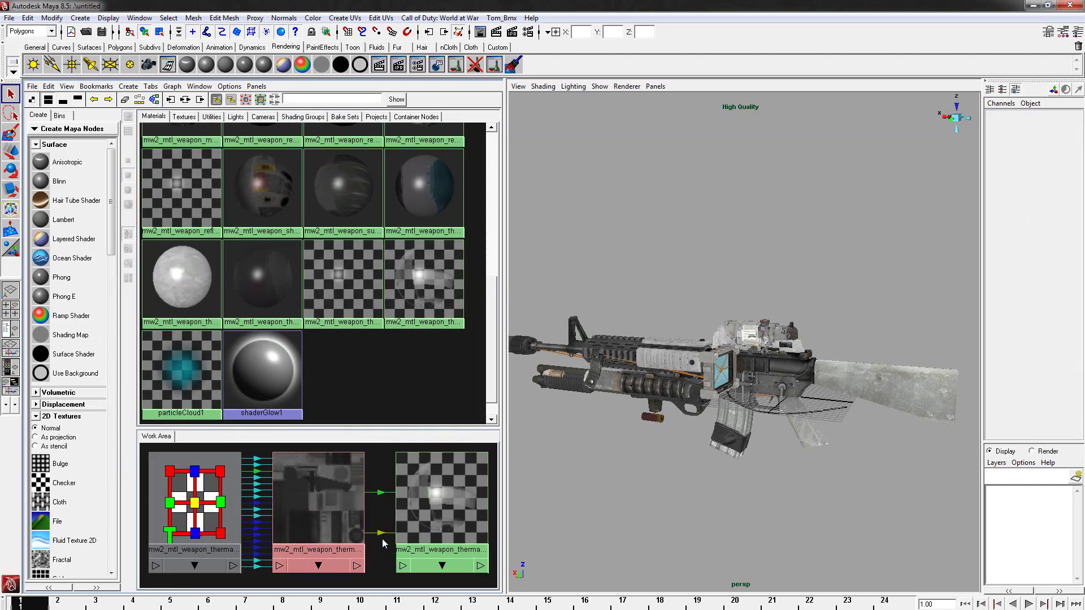
Step: Remove the texture-to-transparency connections of mw2_mtl_weapon_thermal_screen_scanlines and the mw2_mtl_weapon_reflex_… material still drawn as see-through
click(331, 265)
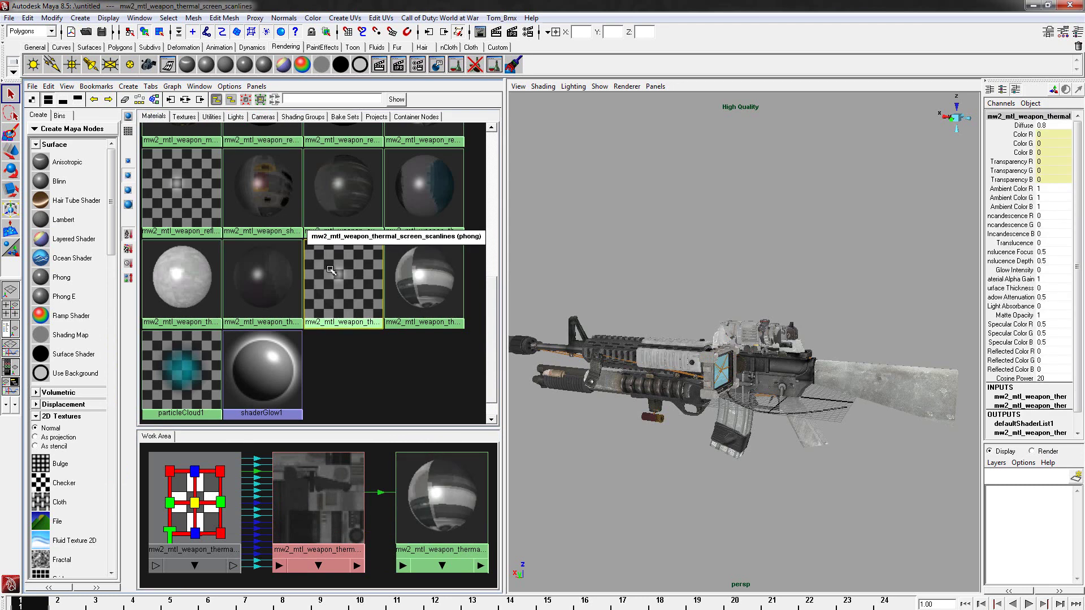
right_drag(330, 265, 333, 296)
click(221, 251)
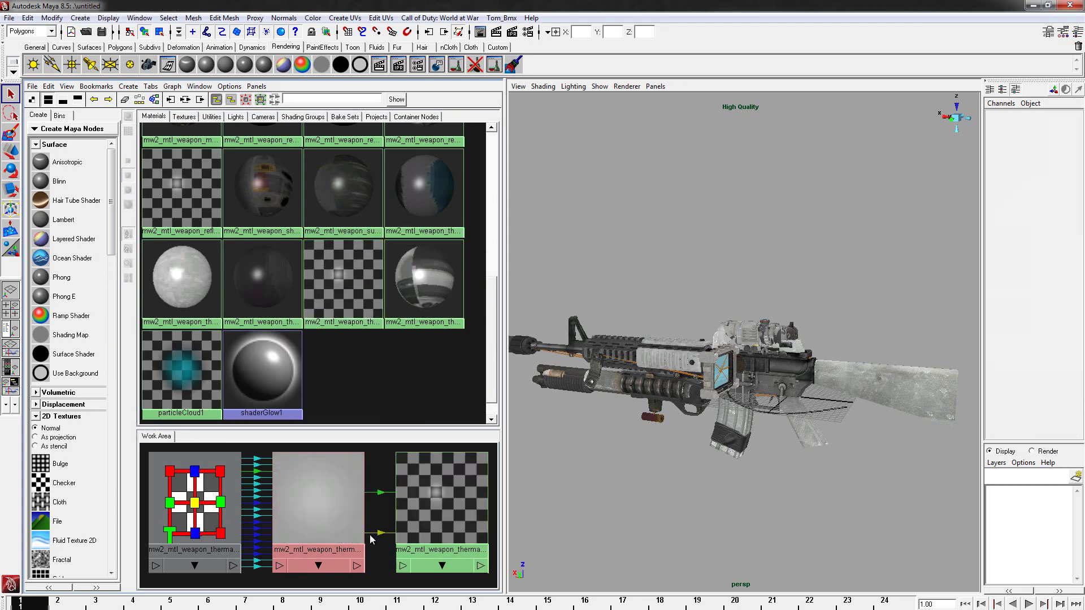
click(177, 172)
right_drag(178, 192, 179, 223)
click(378, 544)
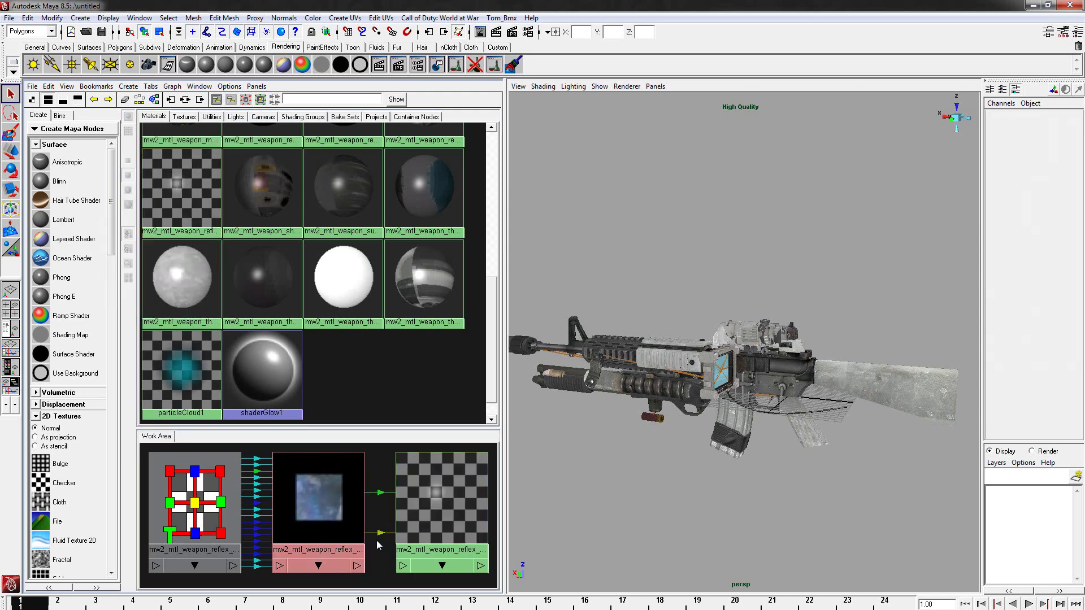
key(Delete)
Step: Graph the see-through mw2_mtl_weapon_acog_… material in the first row and remove its texture-to-transparency connection
scroll(394, 354, up, 8)
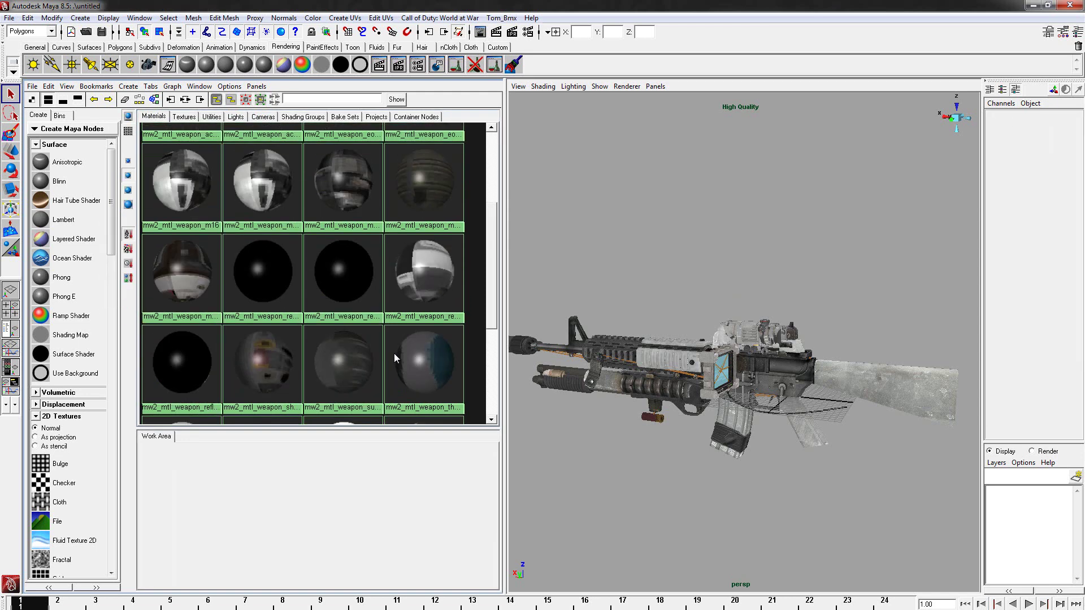
scroll(394, 353, up, 1)
click(423, 148)
right_drag(423, 148, 430, 180)
click(384, 551)
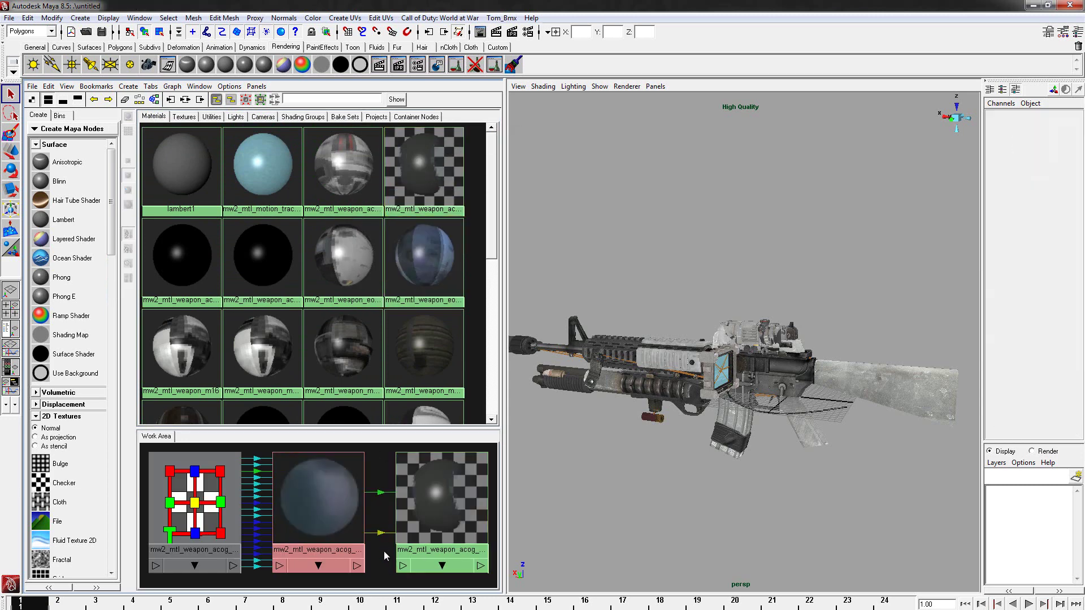
Step: Fill the workspace with the perspective view and examine the M16 and its heartbeat sensor from several angles
click(8, 290)
alt+middle_drag(647, 376, 729, 348)
scroll(679, 330, up, 2)
scroll(720, 299, down, 2)
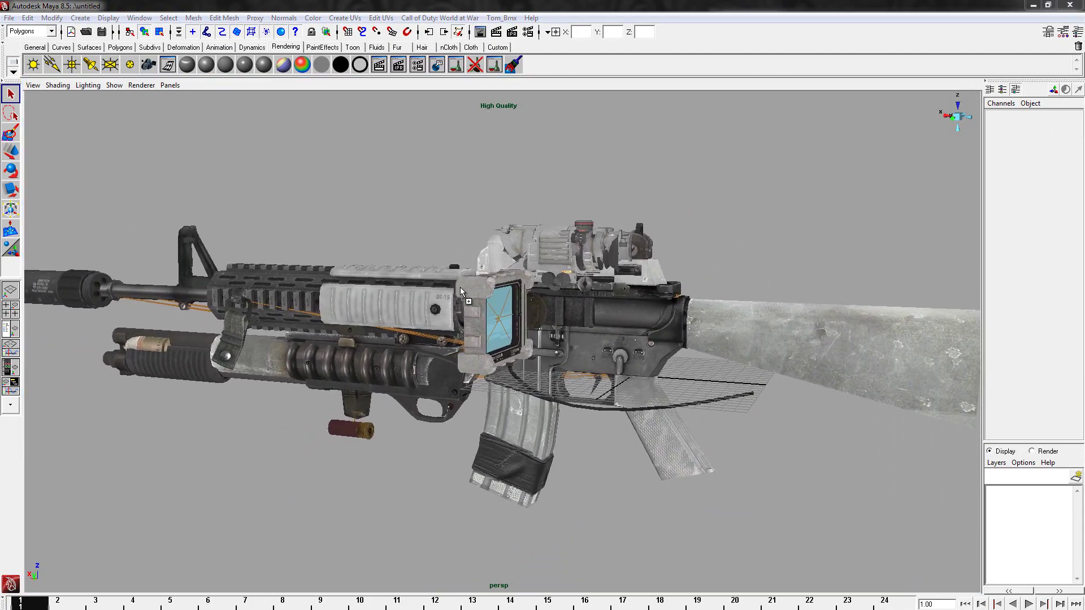
drag(439, 281, 386, 240)
alt+drag(599, 328, 660, 340)
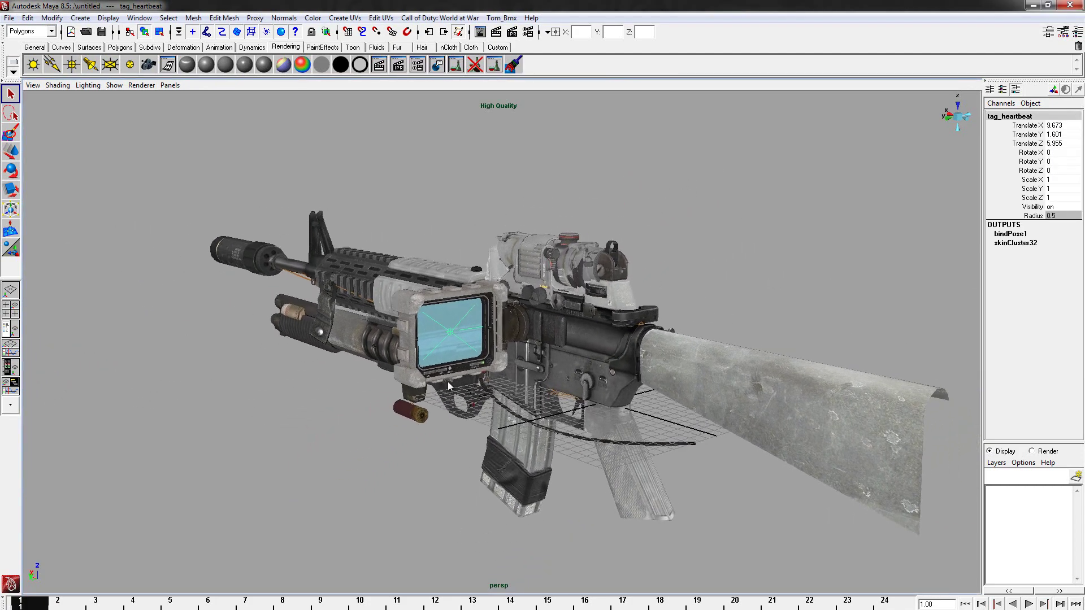
alt+drag(52, 360, 66, 362)
Step: Show the Outliner beside the perspective view, select the Joints group's whole hierarchy and reveal all its joints in the list
click(9, 328)
click(57, 169)
click(27, 17)
click(54, 232)
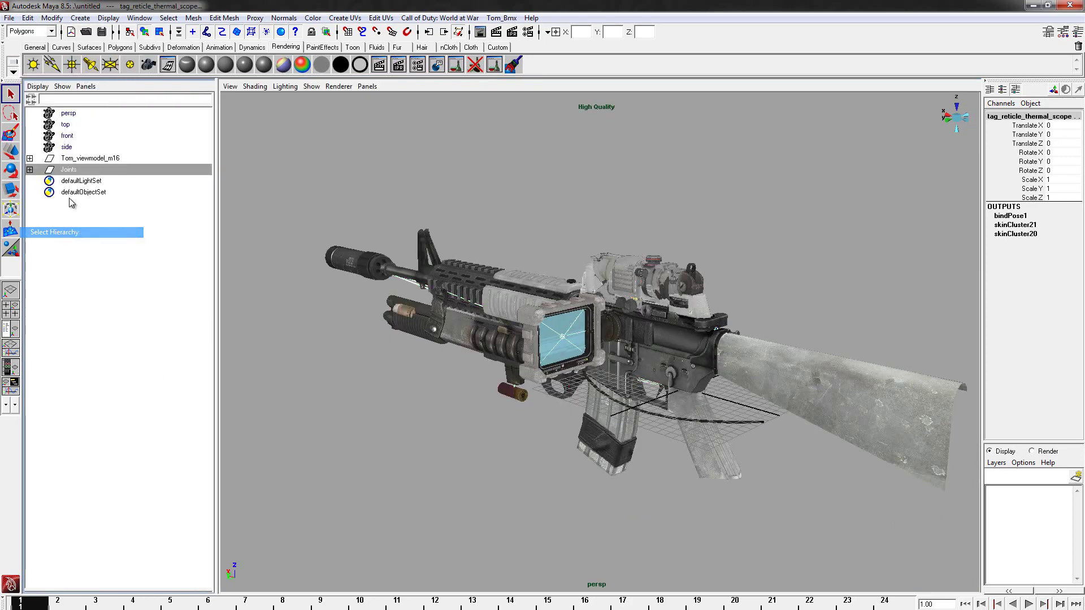
click(38, 85)
click(72, 174)
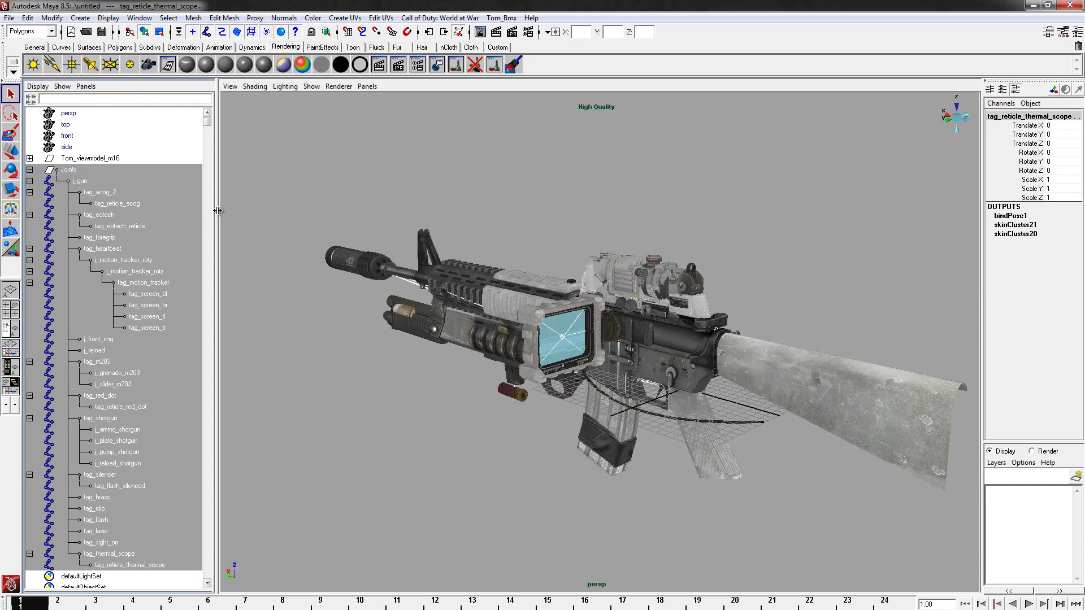
drag(217, 210, 235, 210)
Step: Move the tag_acog_2 joint to about -39.8 and the tag_eotech joint to about -27.9 in Y, away from the rifle
click(100, 192)
key(w)
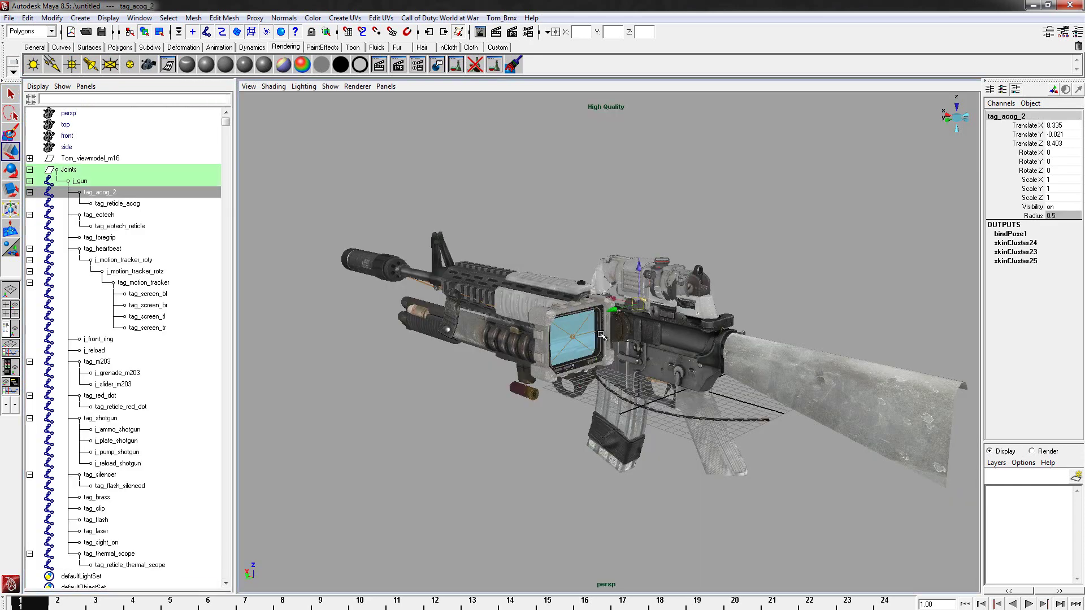
drag(617, 307, 825, 248)
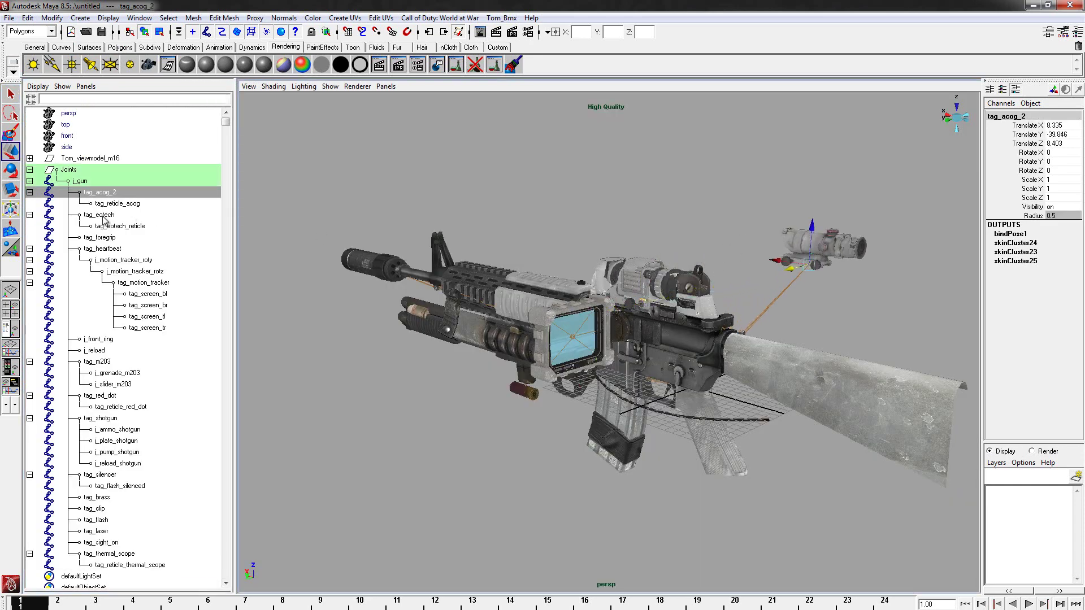
click(119, 217)
drag(613, 311, 732, 277)
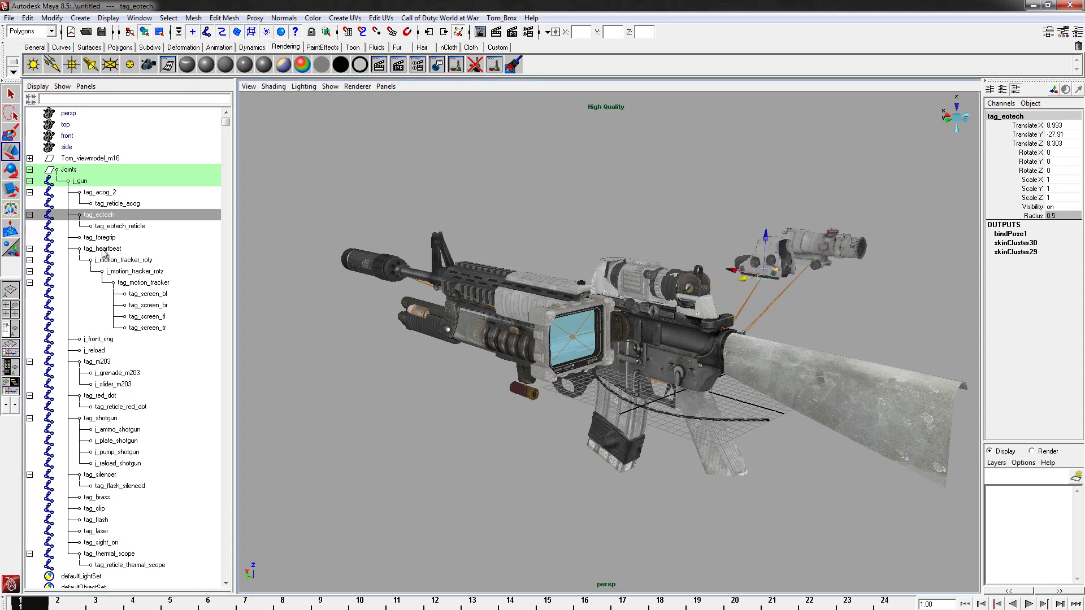
Step: Move the tag_red_dot joint to about -19.5 and the tag_thermal_scope joint to about -57.2 in Y, beside the rifle
click(102, 398)
drag(613, 308, 711, 280)
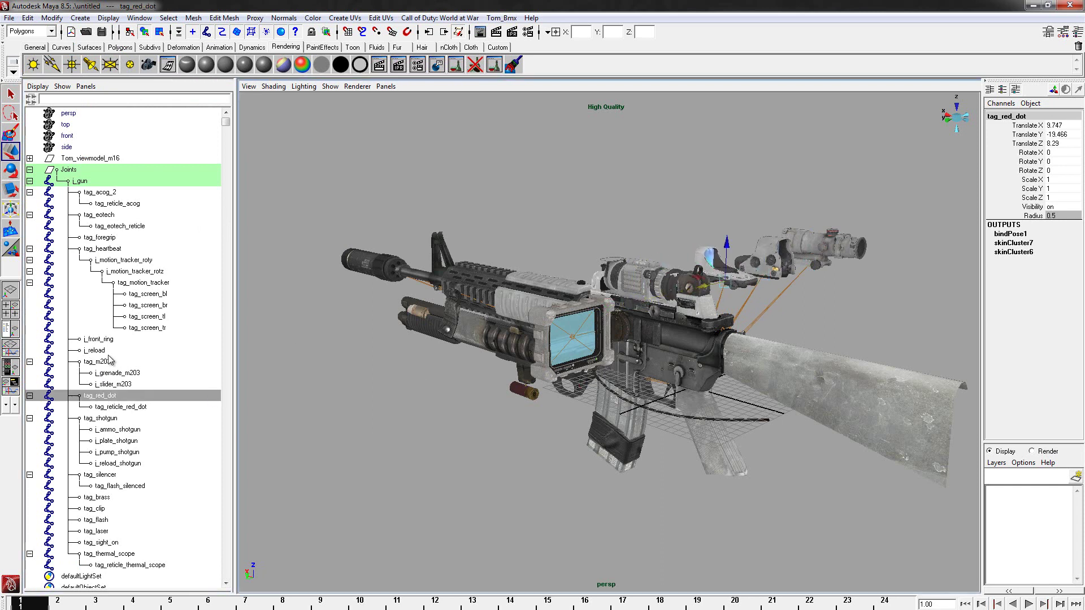
click(105, 554)
drag(623, 302, 858, 250)
Step: Move the tag_shotgun joint to about -28.7 in Y, and shift the tag_m203 joint sideways off the rifle along Y
alt+middle_drag(858, 291, 810, 293)
alt+middle_drag(517, 379, 537, 377)
alt+drag(536, 377, 638, 339)
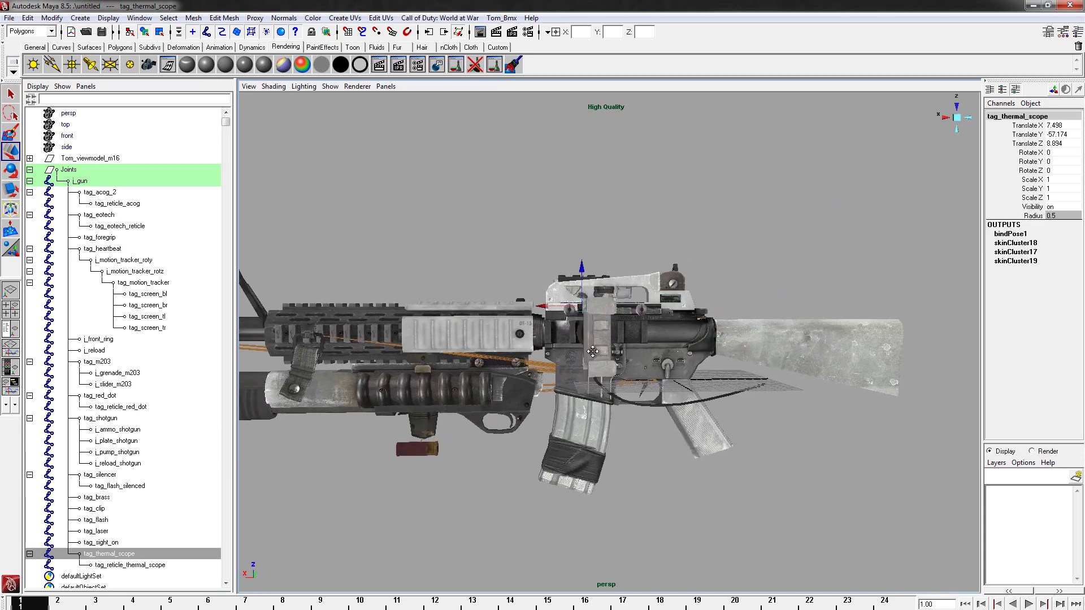
alt+middle_drag(249, 373, 370, 334)
alt+drag(370, 334, 375, 330)
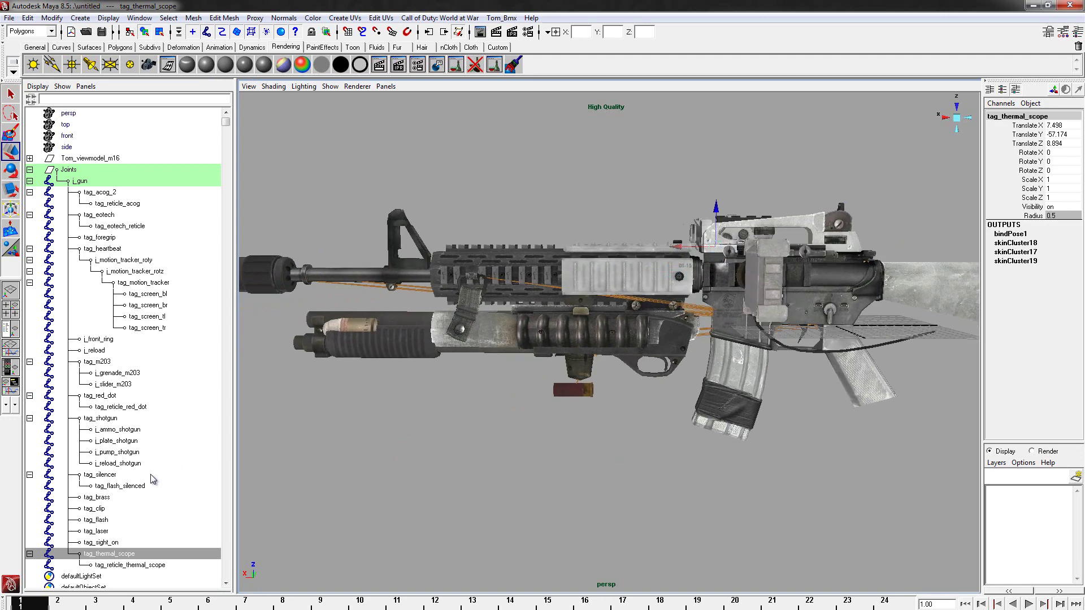
click(103, 418)
alt+drag(503, 446, 585, 360)
drag(630, 311, 692, 241)
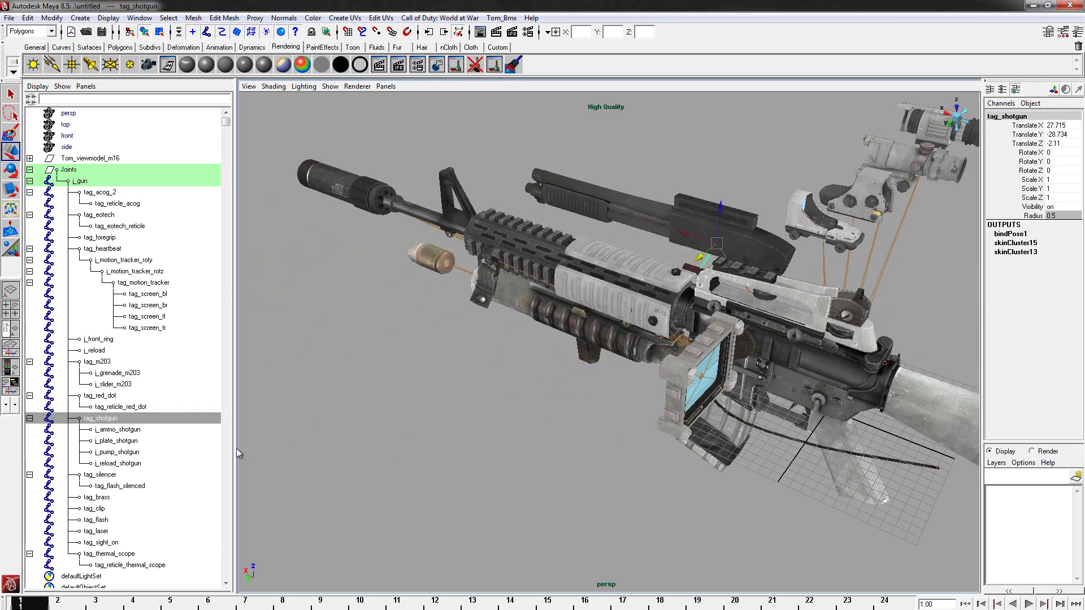
click(97, 362)
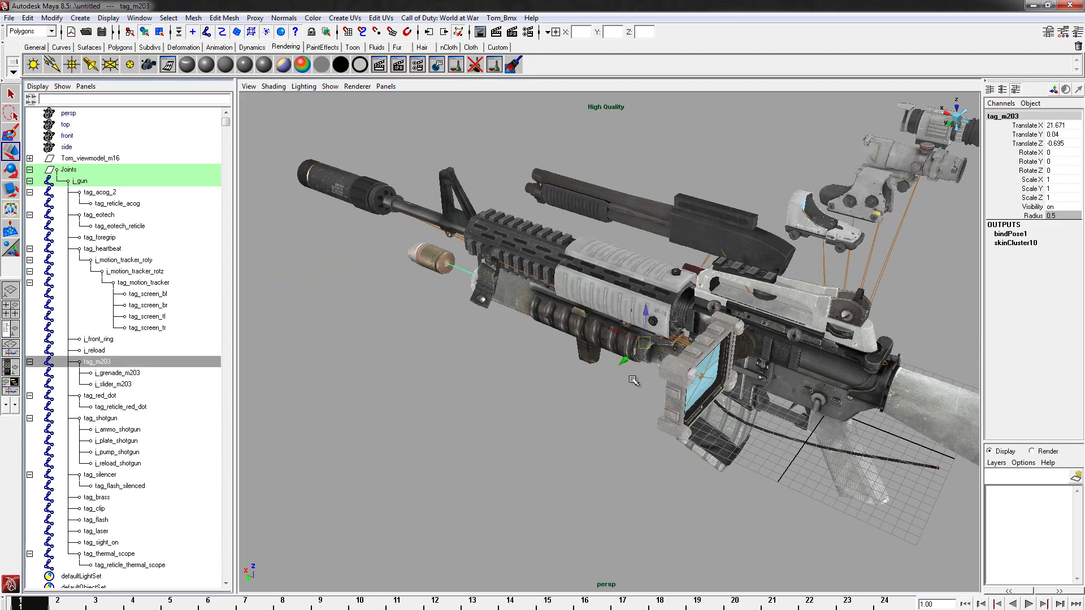
drag(627, 361, 784, 220)
Step: Try to move the tag_foregrip joint away from the handguard, and undo the move
click(102, 238)
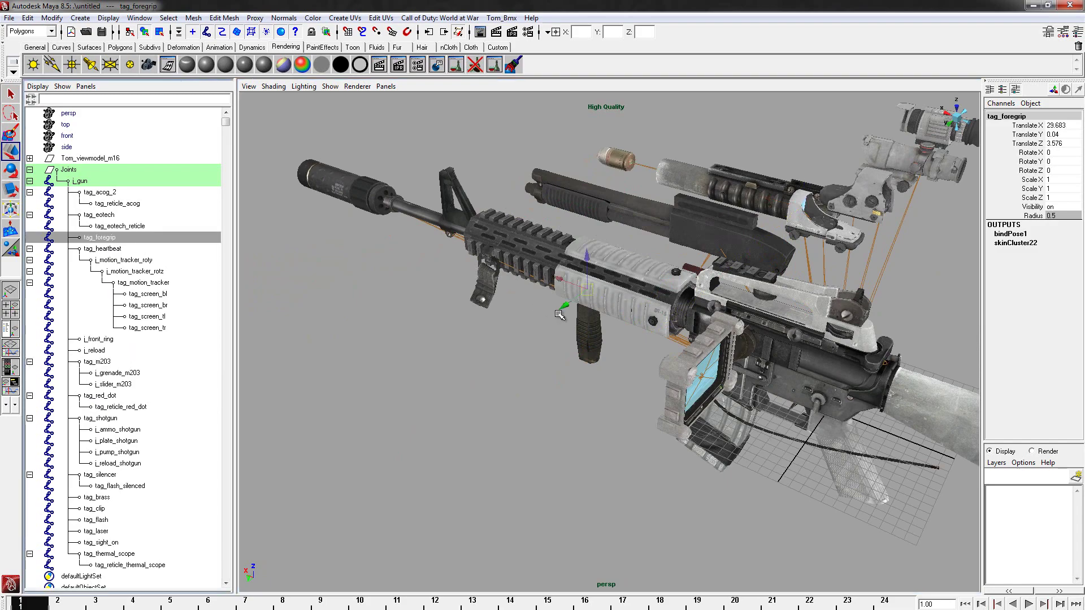
drag(580, 356, 500, 376)
key(ctrl+z)
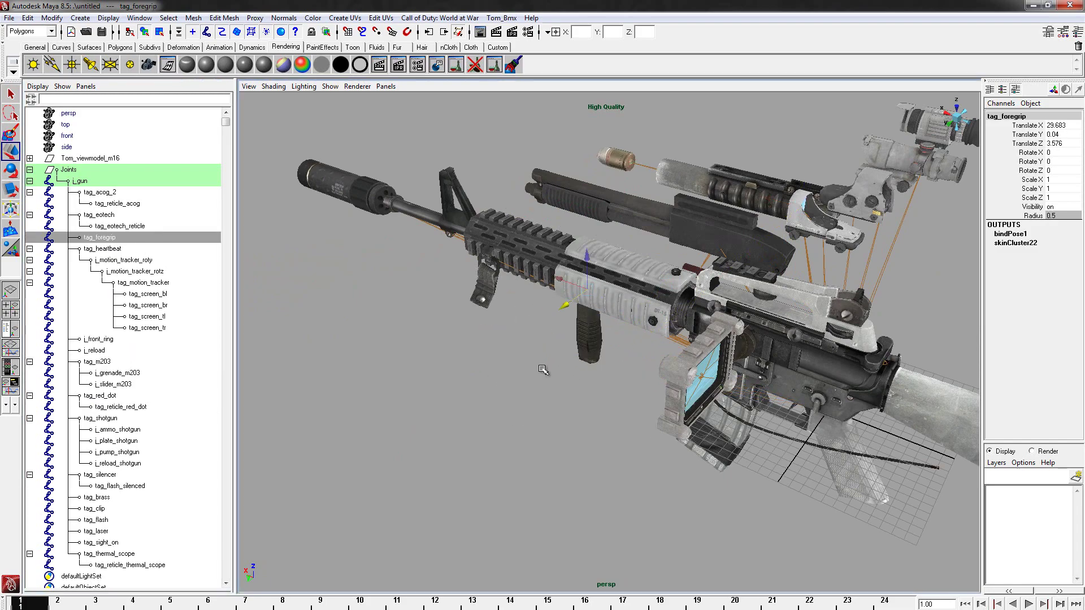
Step: Move the tag_heartbeat joint sideways along Y so the motion tracker sits past the other detached attachments
alt+drag(649, 276, 583, 280)
alt+drag(534, 346, 564, 339)
scroll(751, 326, down, 1)
alt+middle_drag(754, 325, 676, 266)
alt+drag(675, 265, 637, 300)
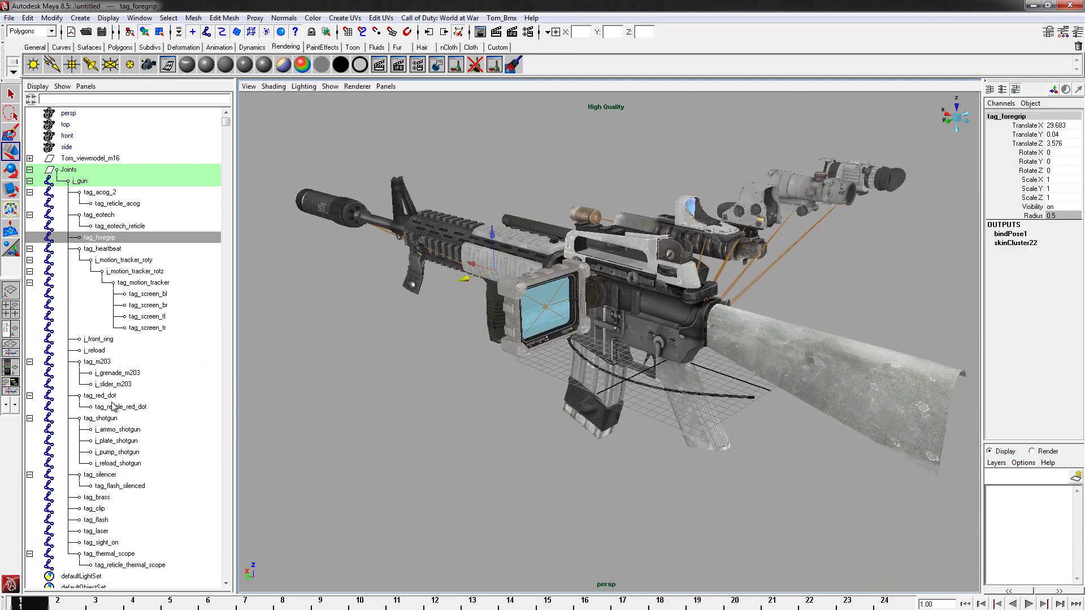
click(102, 250)
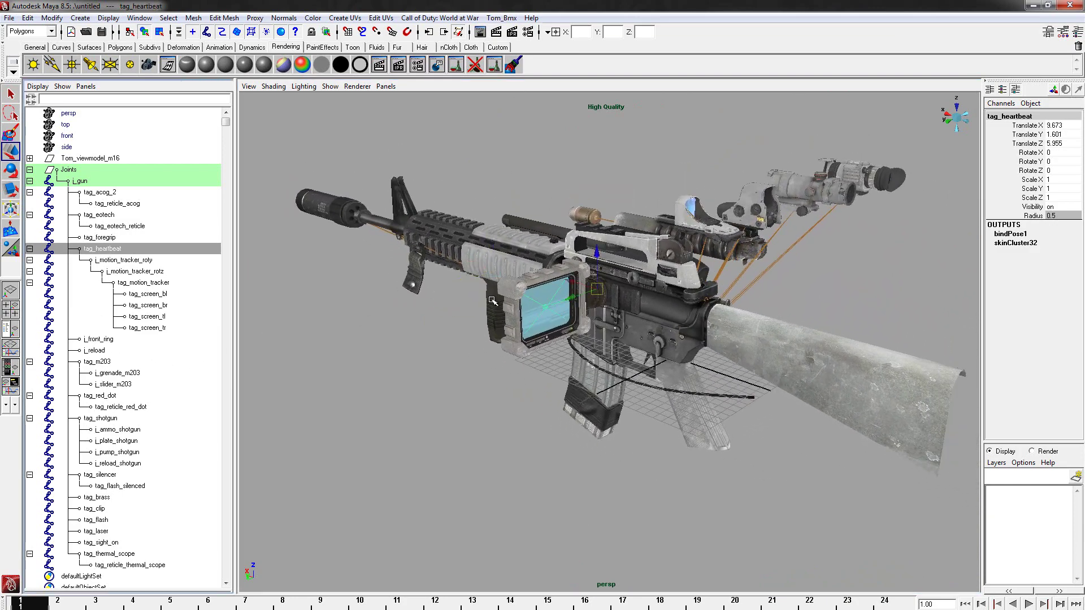
drag(576, 297, 938, 203)
Step: Select the thermal scope mesh and examine the row of detached attachments around the rifle
alt+middle_drag(849, 229, 736, 274)
key(Up)
click(769, 228)
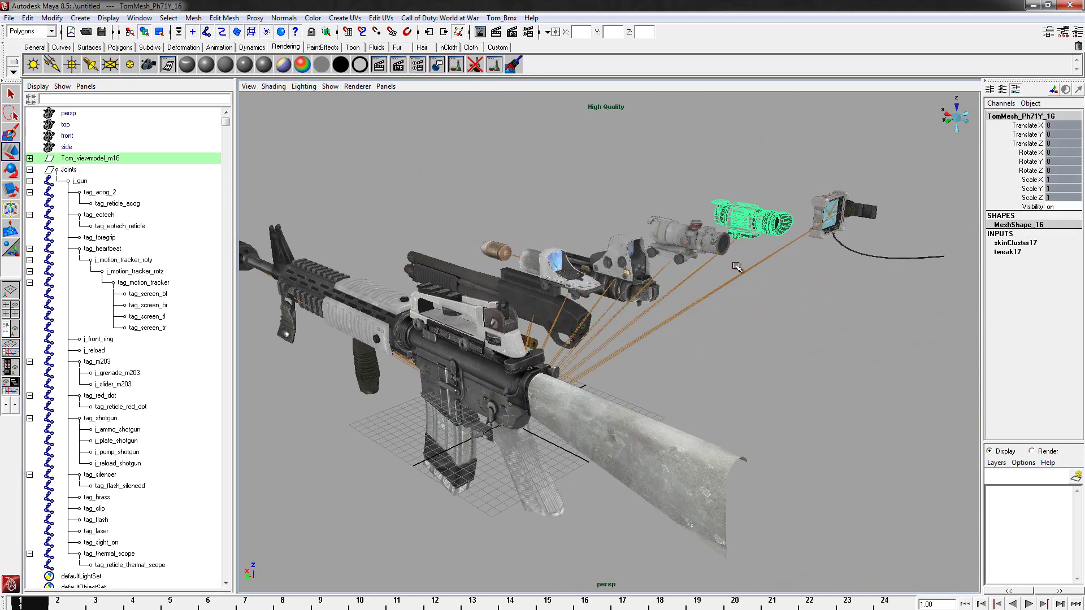
alt+drag(724, 396, 748, 339)
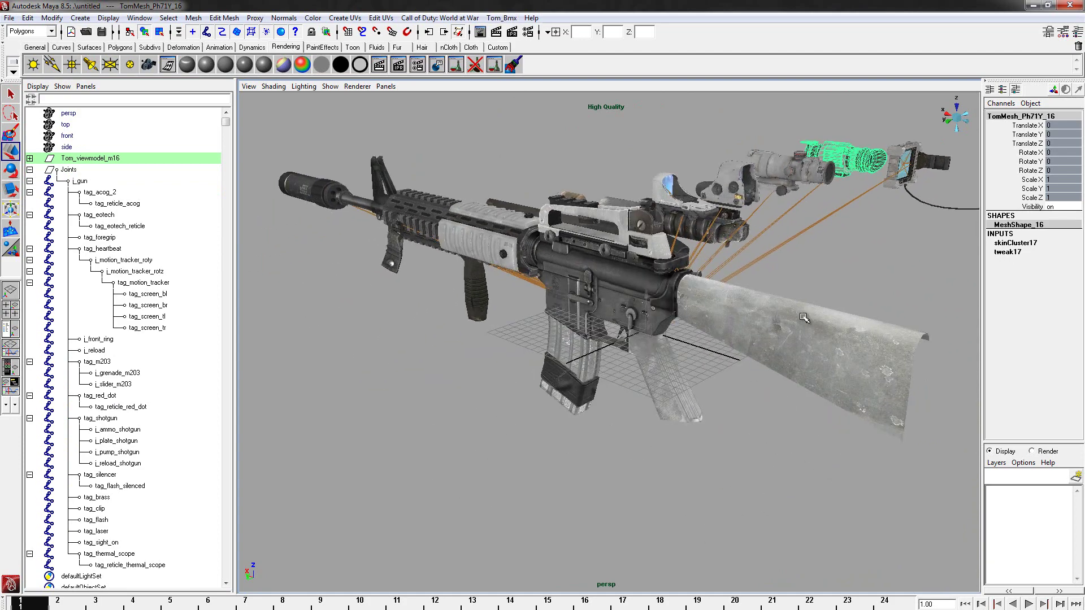
alt+drag(533, 331, 471, 362)
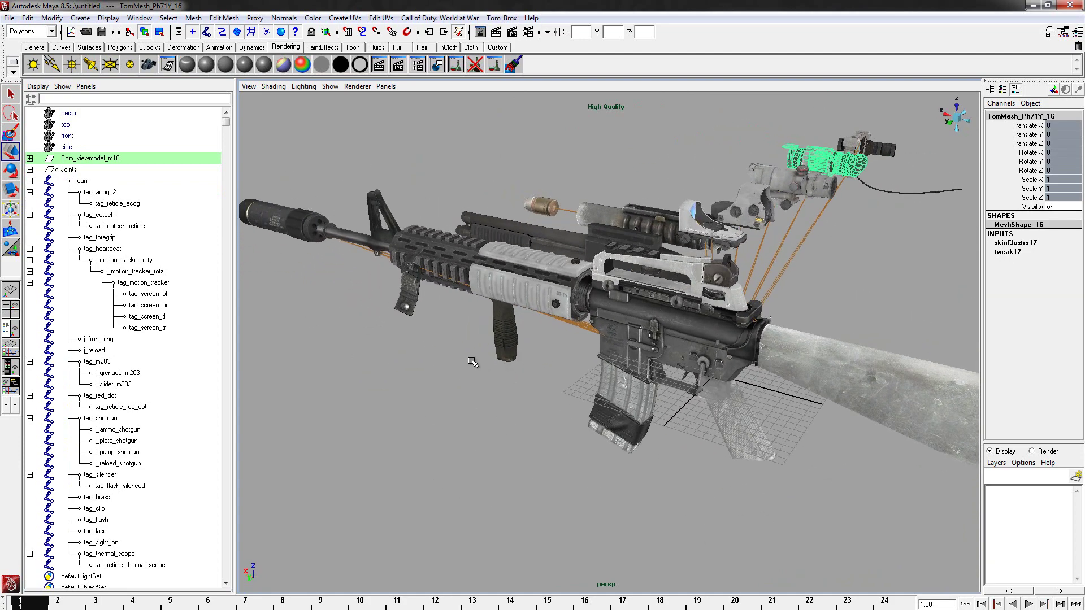
Step: Check the rifle and its attachments in wireframe, and return to the textured display
click(534, 451)
key(4)
alt+right_drag(542, 428, 661, 411)
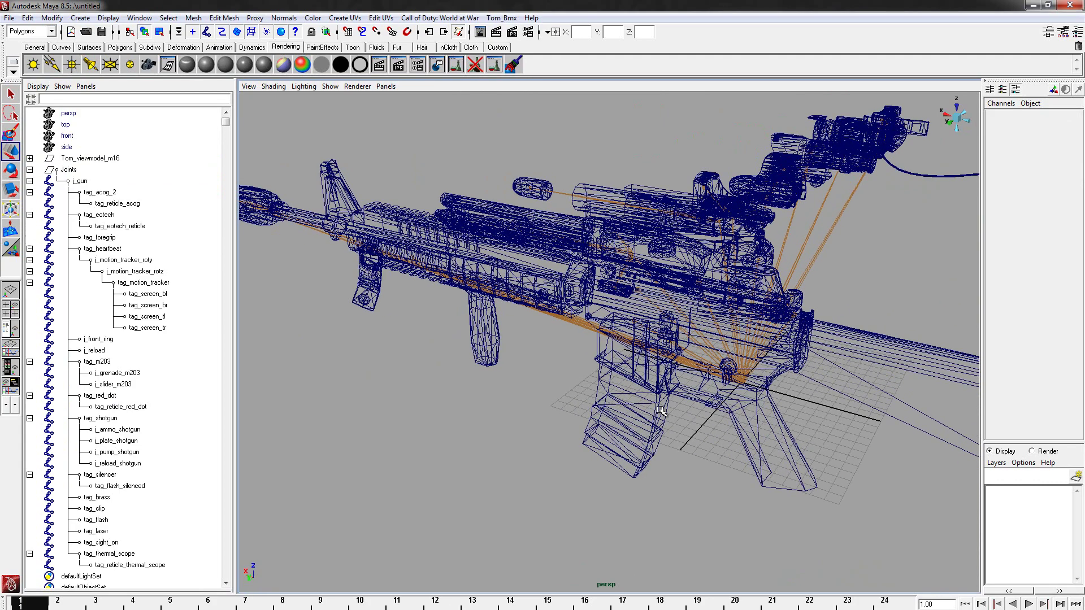
click(633, 348)
click(625, 446)
click(517, 446)
key(6)
alt+middle_drag(542, 383, 655, 389)
Step: Try to move the tag_silencer joint off the barrel, and undo the move
click(387, 220)
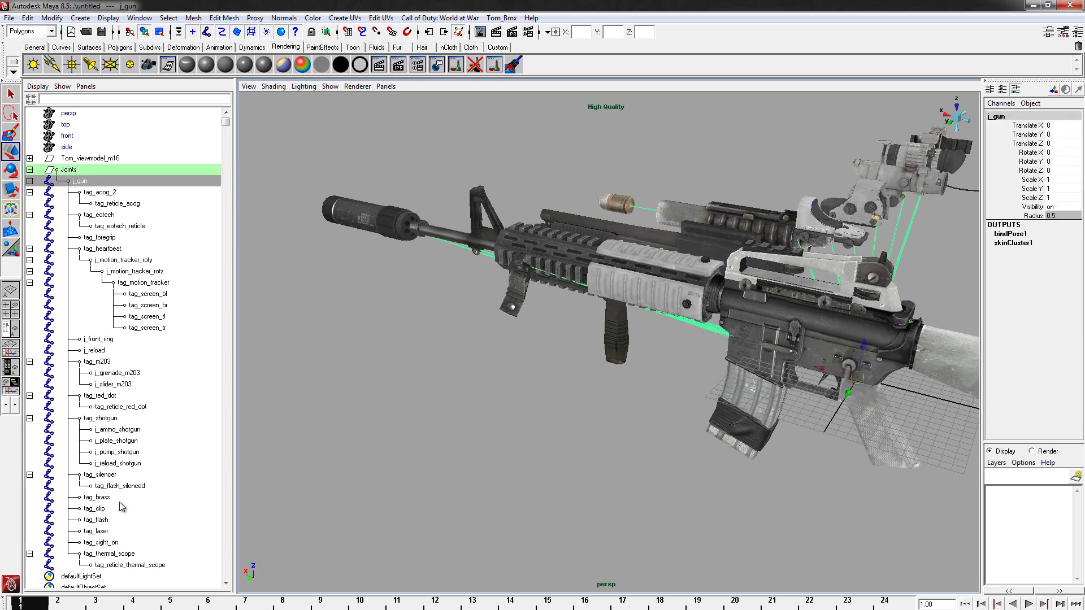
click(102, 476)
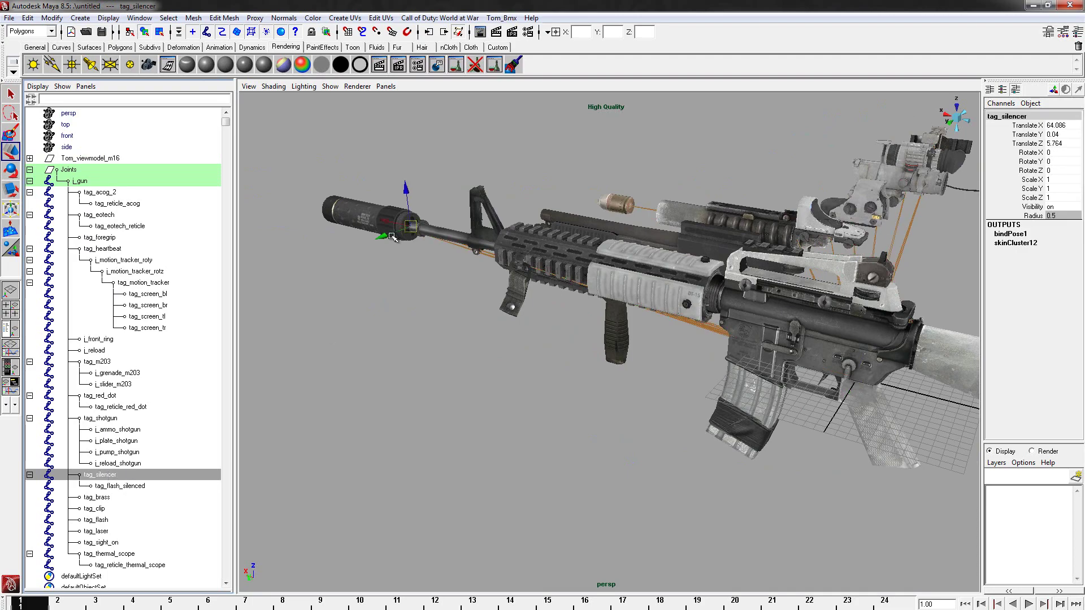
drag(391, 236, 339, 254)
key(z)
Step: Examine the M16's magazine, receiver, carry handle and foregrip up close from both sides
alt+drag(587, 373, 508, 288)
alt+middle_drag(621, 243, 564, 418)
alt+middle_drag(598, 370, 651, 248)
alt+drag(621, 294, 587, 310)
alt+middle_drag(588, 311, 503, 282)
alt+right_drag(491, 320, 534, 320)
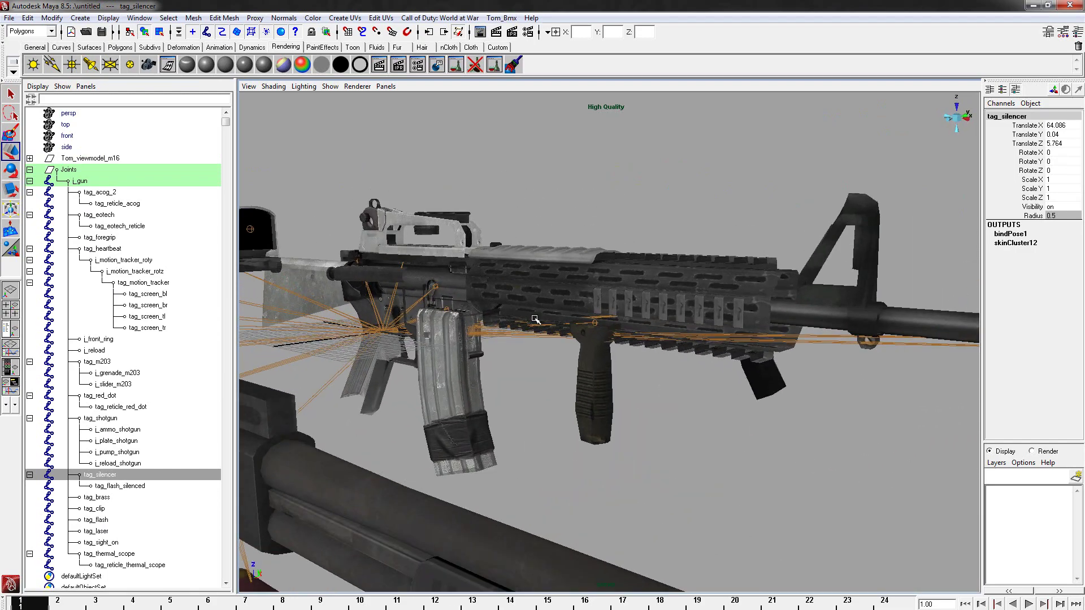
alt+right_drag(441, 316, 508, 317)
alt+middle_drag(508, 317, 770, 356)
alt+drag(616, 286, 574, 289)
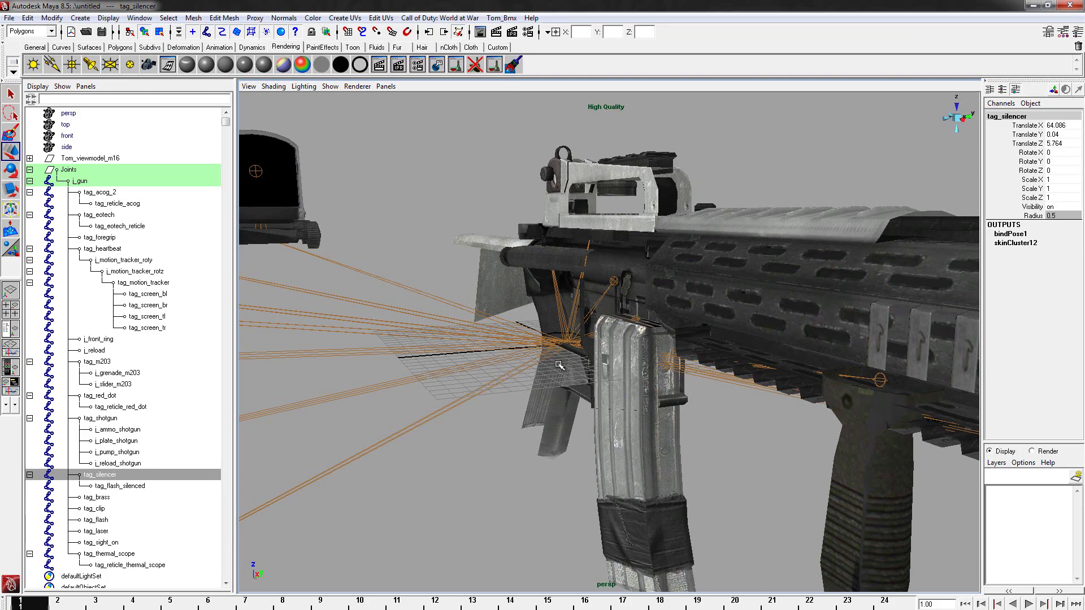
alt+drag(593, 361, 733, 349)
alt+middle_drag(678, 319, 706, 351)
alt+right_drag(661, 351, 691, 370)
click(649, 380)
alt+drag(645, 379, 660, 405)
click(573, 409)
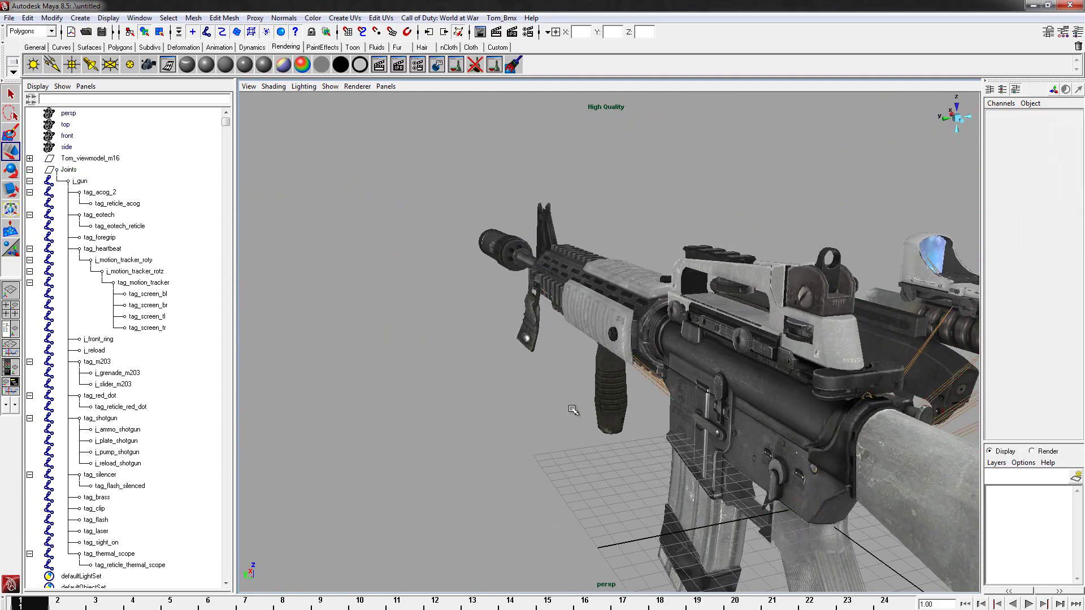
Step: Check the rifle body mesh and the j_gun joint around the magazine and receiver by selecting them
alt+drag(699, 365, 631, 306)
drag(484, 275, 658, 387)
click(691, 374)
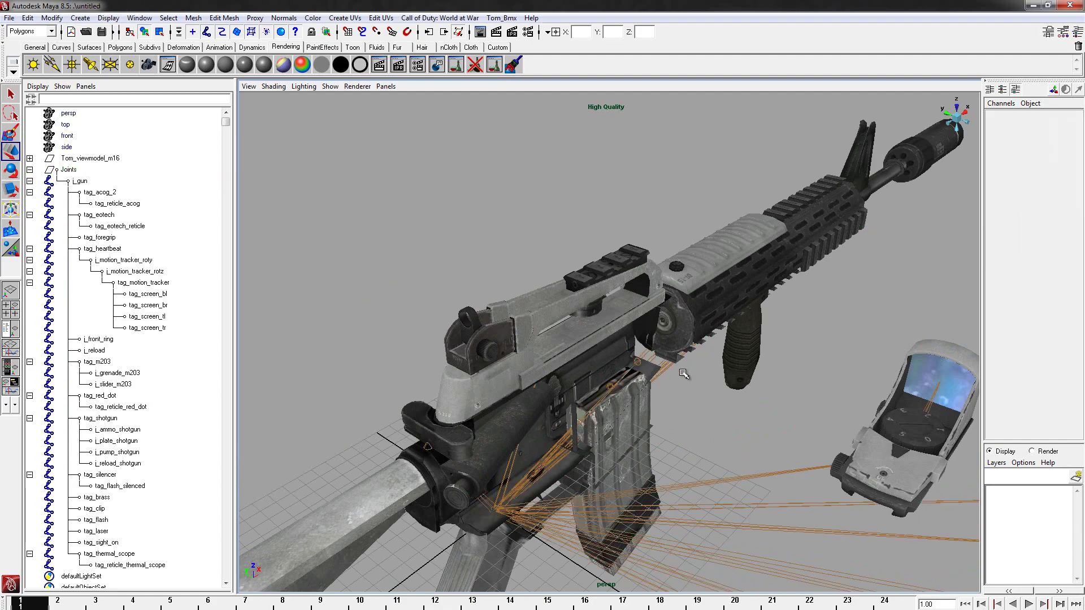
drag(486, 507, 650, 435)
click(602, 388)
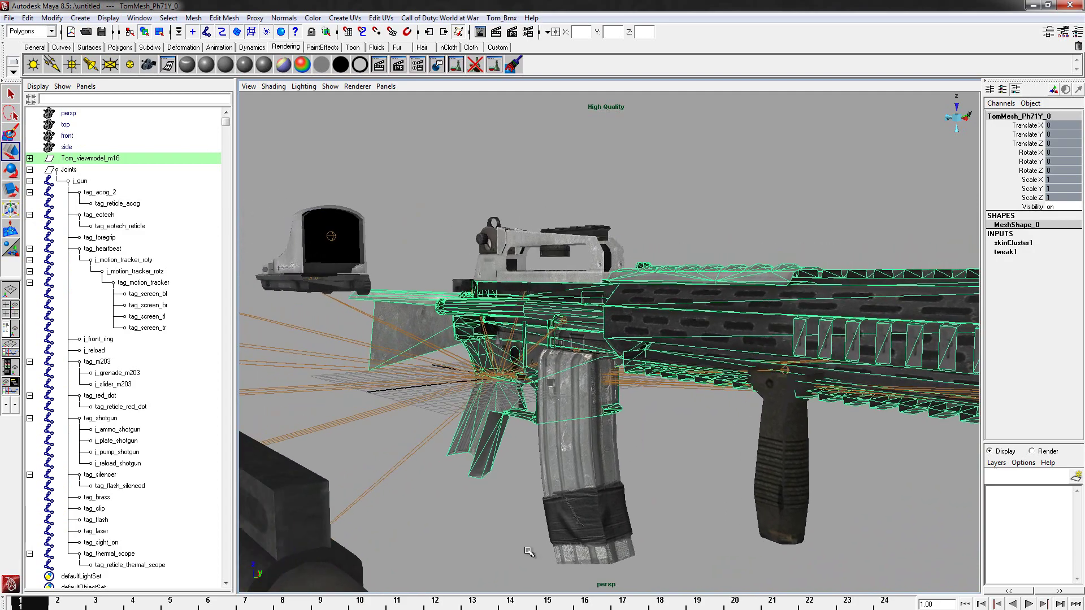
click(646, 430)
alt+drag(661, 431, 620, 351)
drag(498, 308, 655, 404)
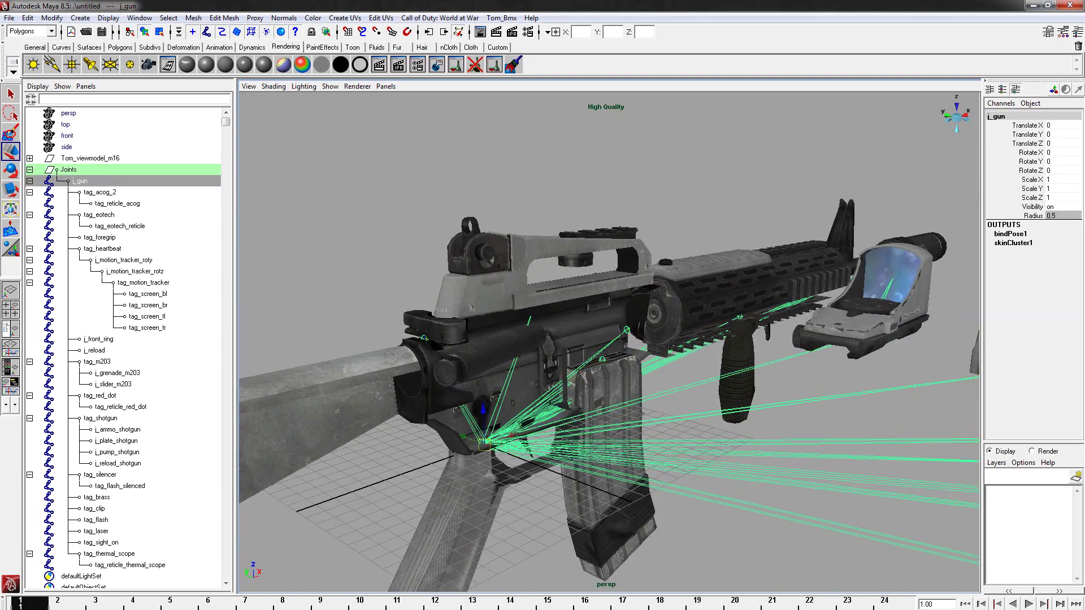
click(384, 500)
Step: Frame the whole M16 with its detached attachments and restore the Maya window to its smaller size, revealing Lime behind it
alt+drag(764, 353, 764, 299)
alt+drag(571, 350, 630, 360)
alt+right_drag(630, 360, 587, 305)
alt+middle_drag(588, 305, 529, 305)
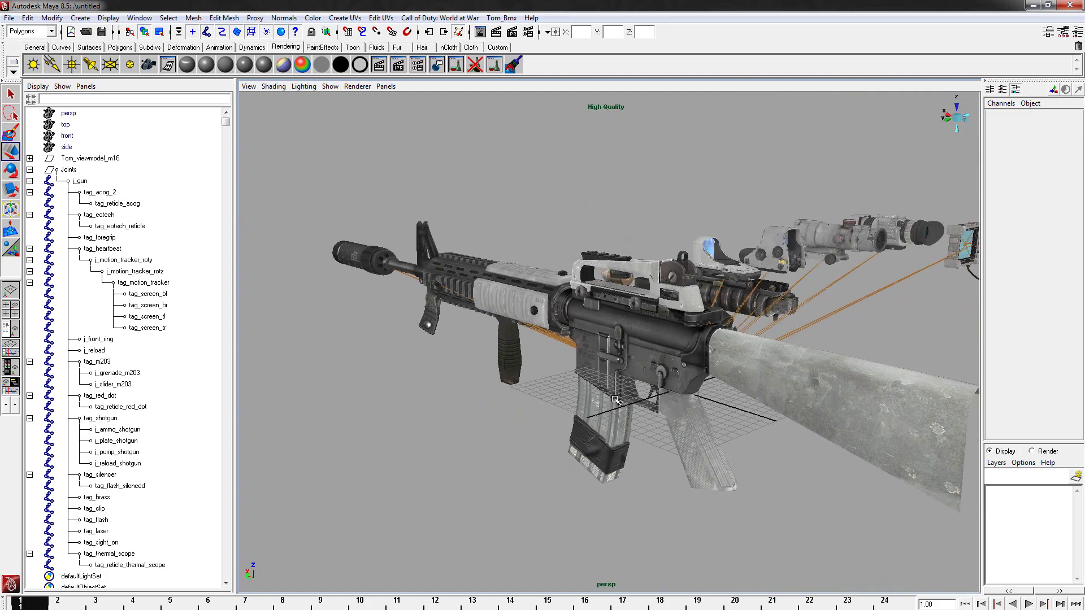
alt+right_drag(587, 305, 565, 249)
alt+middle_drag(565, 249, 559, 263)
double_click(521, 4)
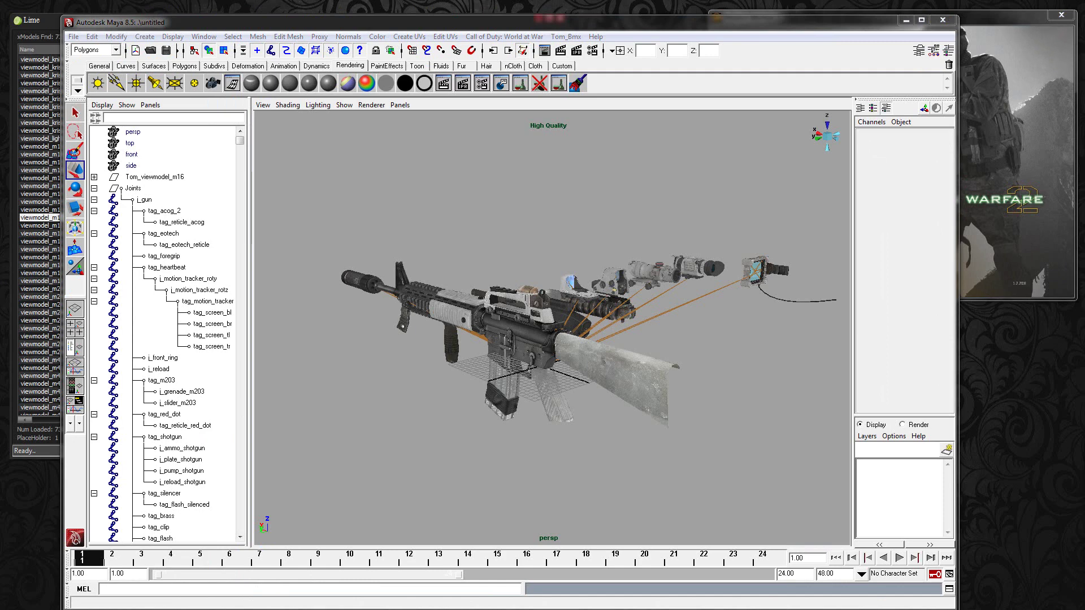
Step: Switch to Photoshop and open the exported texture _-gcrossbow_c.dds from the _images folder
key(super)
text(ado)
click(75, 291)
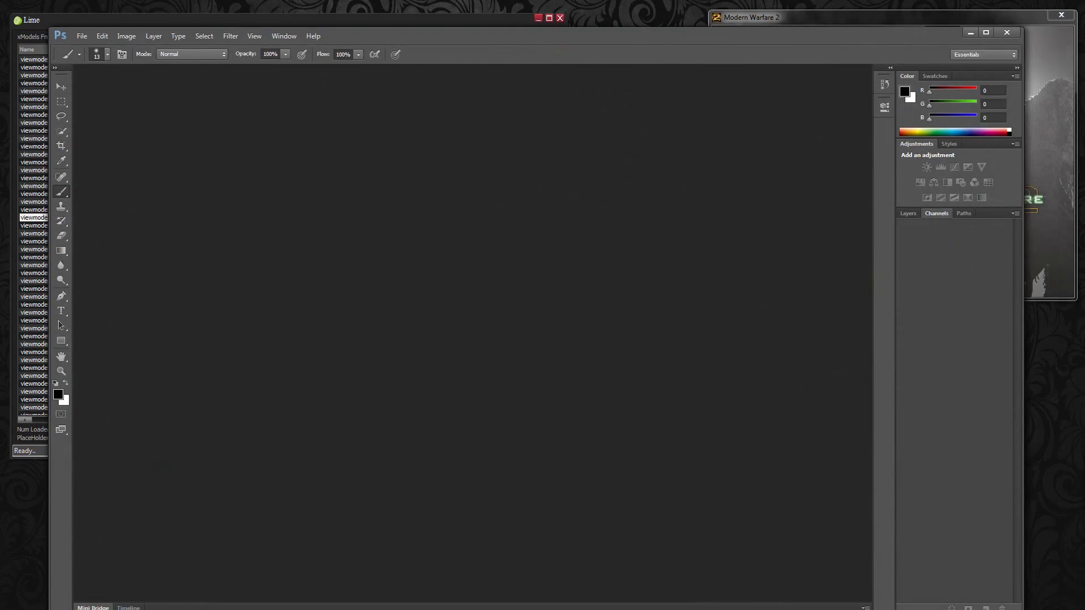
click(582, 305)
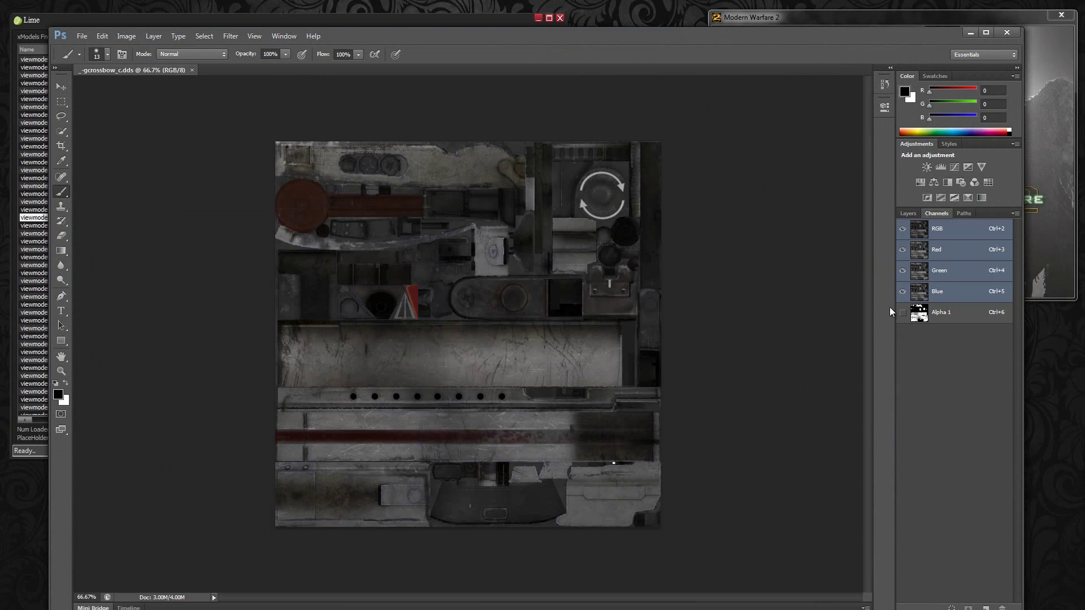
Step: Preview the crossbow texture's Alpha 1 channel over the image and delete that channel
click(902, 313)
click(902, 312)
click(902, 312)
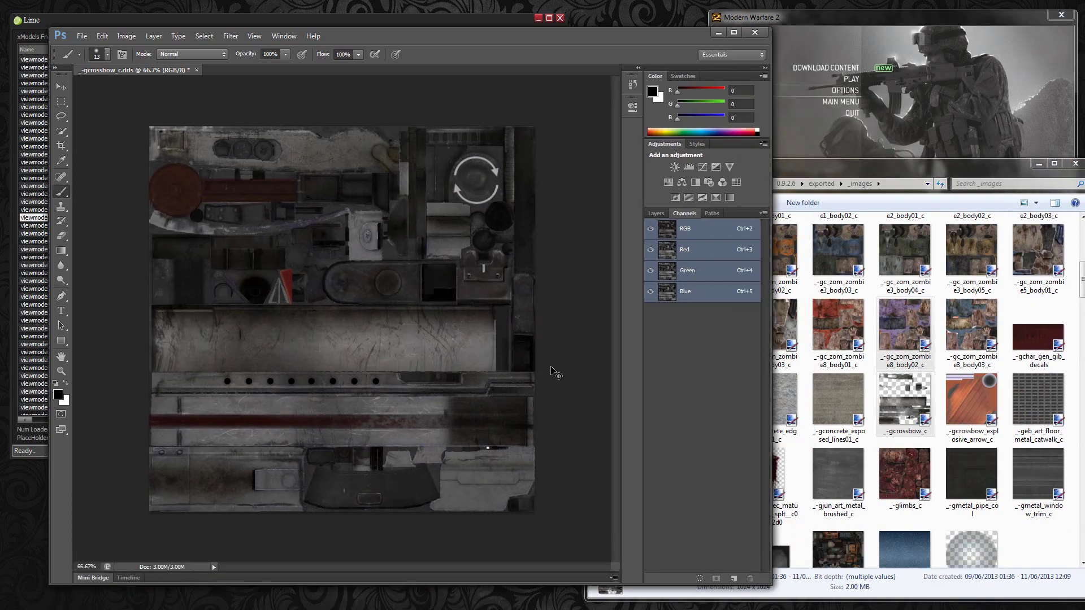
Step: Save the crossbow texture over its DDS file in the DXT5 ARGB 8 bpp interpolated alpha format
key(ctrl+s)
click(419, 167)
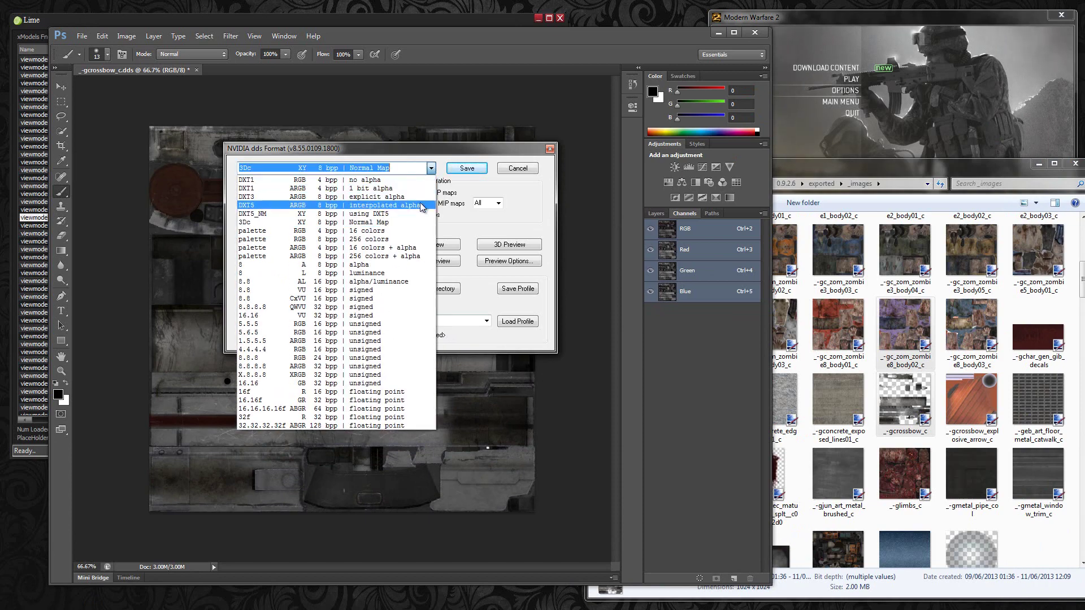
click(421, 205)
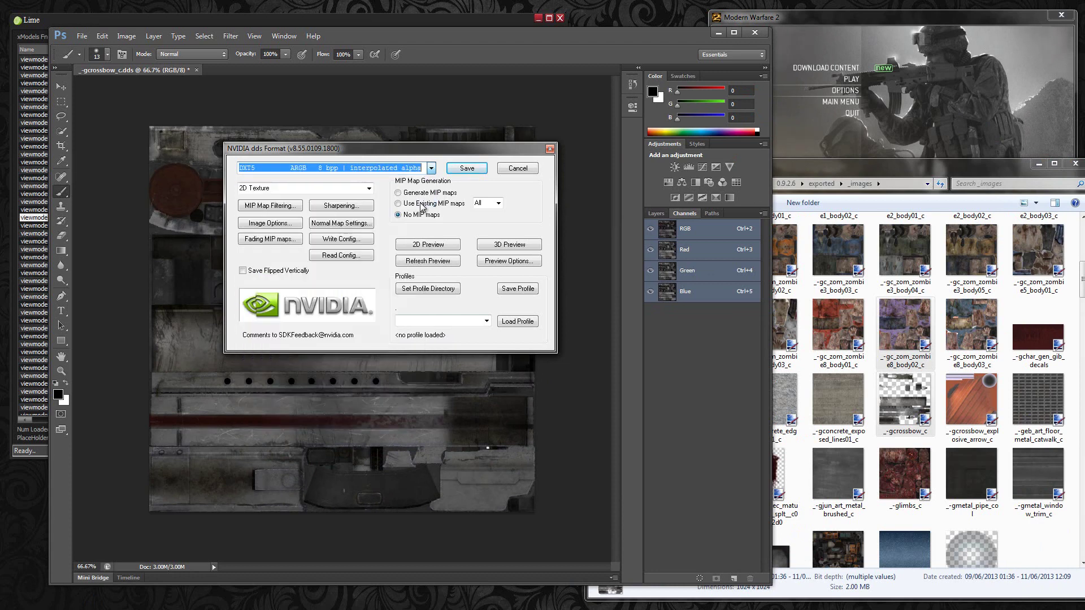
click(465, 169)
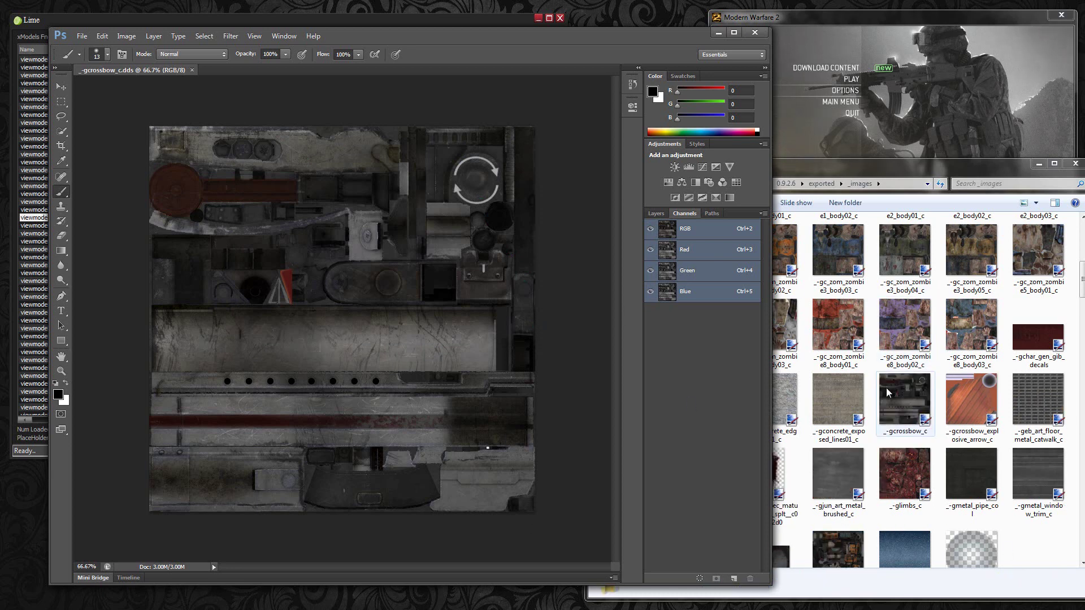
Step: Check the saved _-gcrossbow_c thumbnail in the _images folder, close Photoshop and minimize the folder window
click(916, 406)
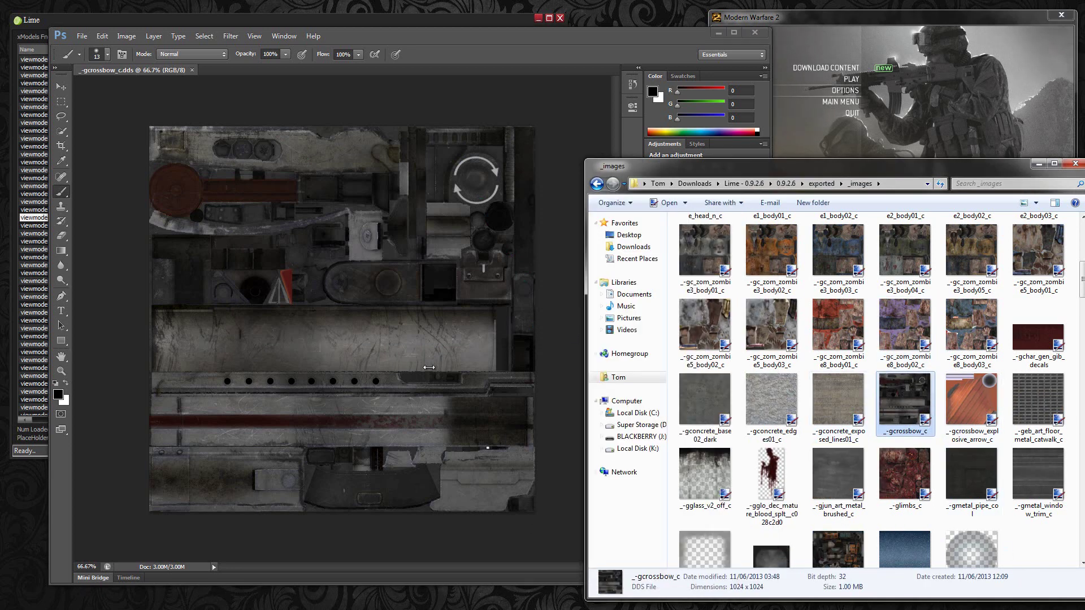
click(533, 245)
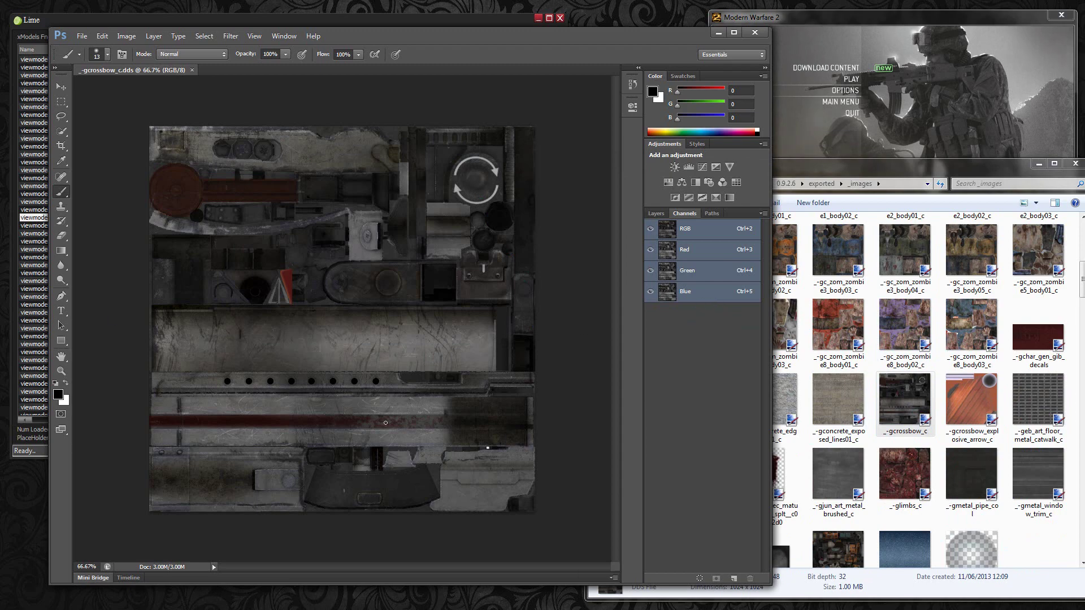
click(754, 32)
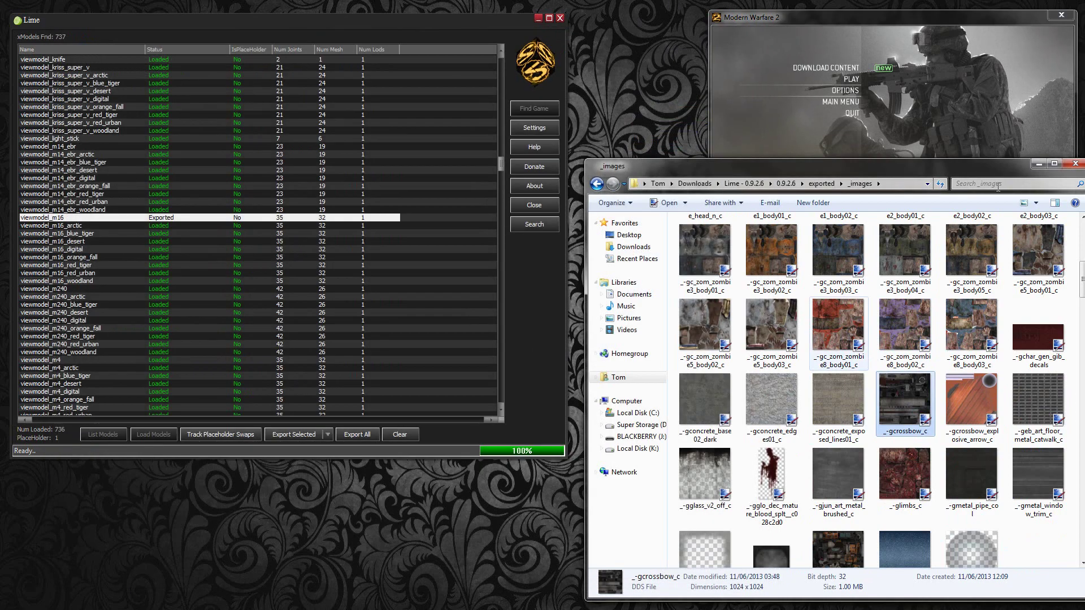
click(1038, 164)
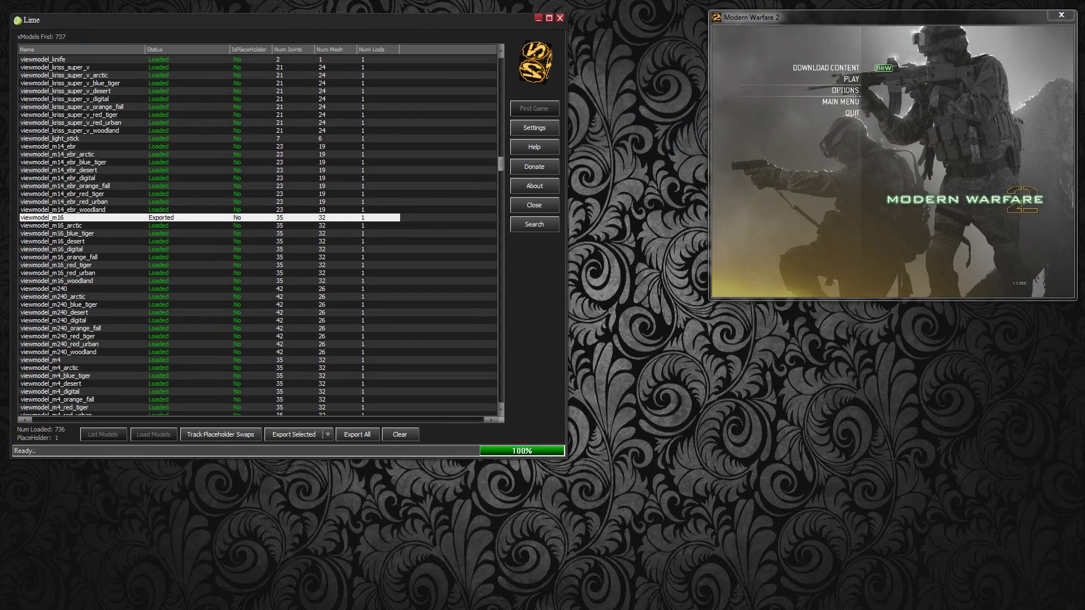
Step: Review the RemoveDXT5Alpha and Blend Override options in Lime's iPak settings and save all settings
click(534, 128)
click(180, 302)
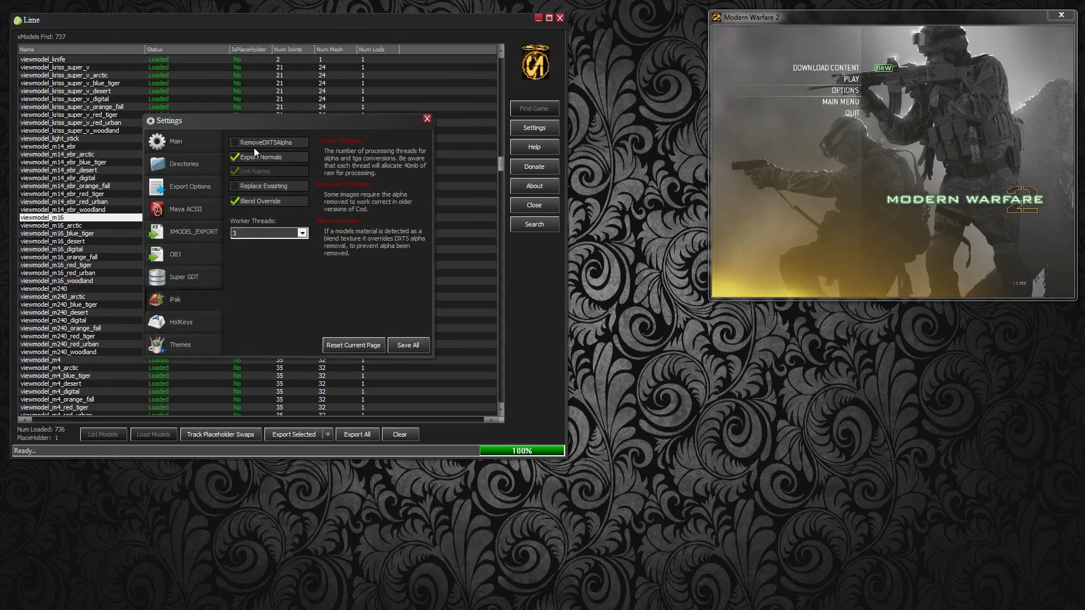
click(403, 346)
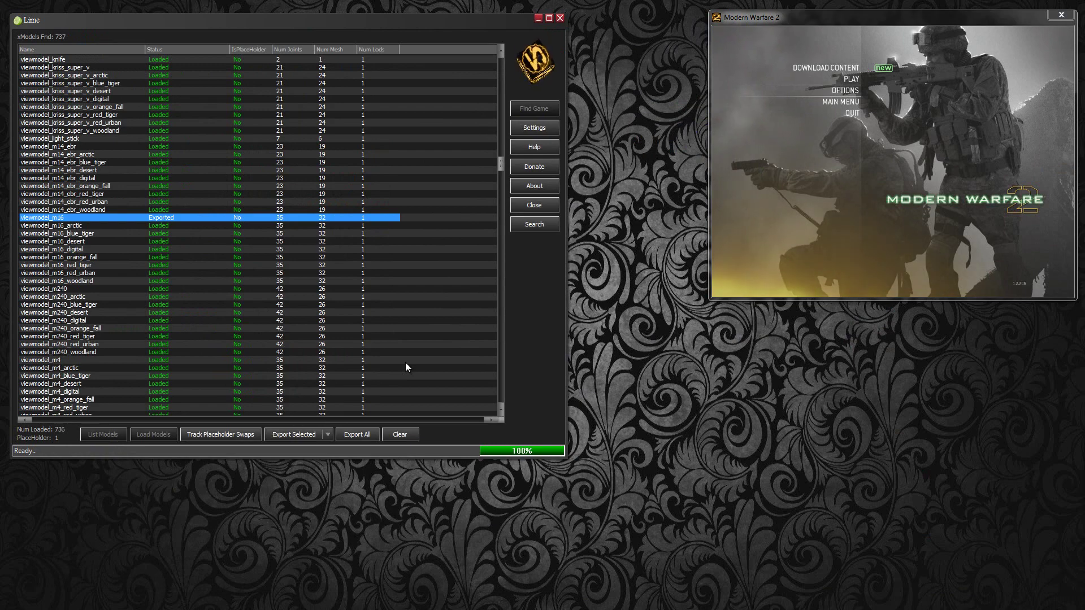